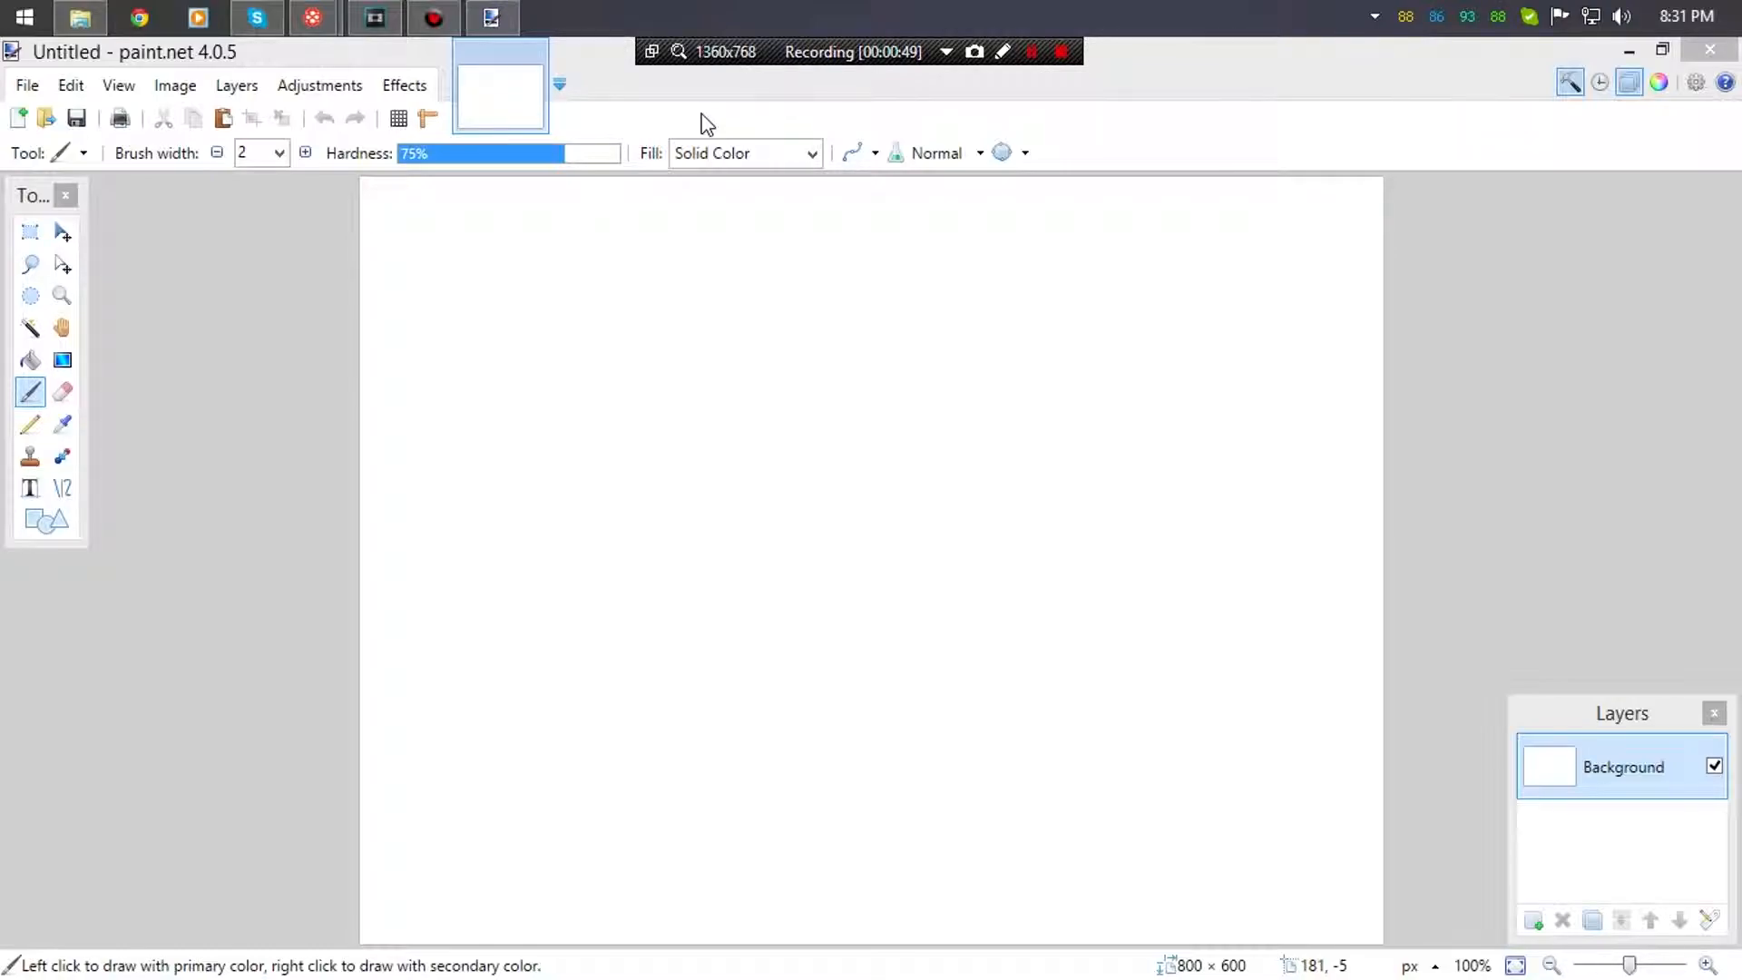
# - Create a new blank image 1920 wide by 1080 high at 100 pixels per inch
pyautogui.click(22, 81)
pyautogui.click(9, 80)
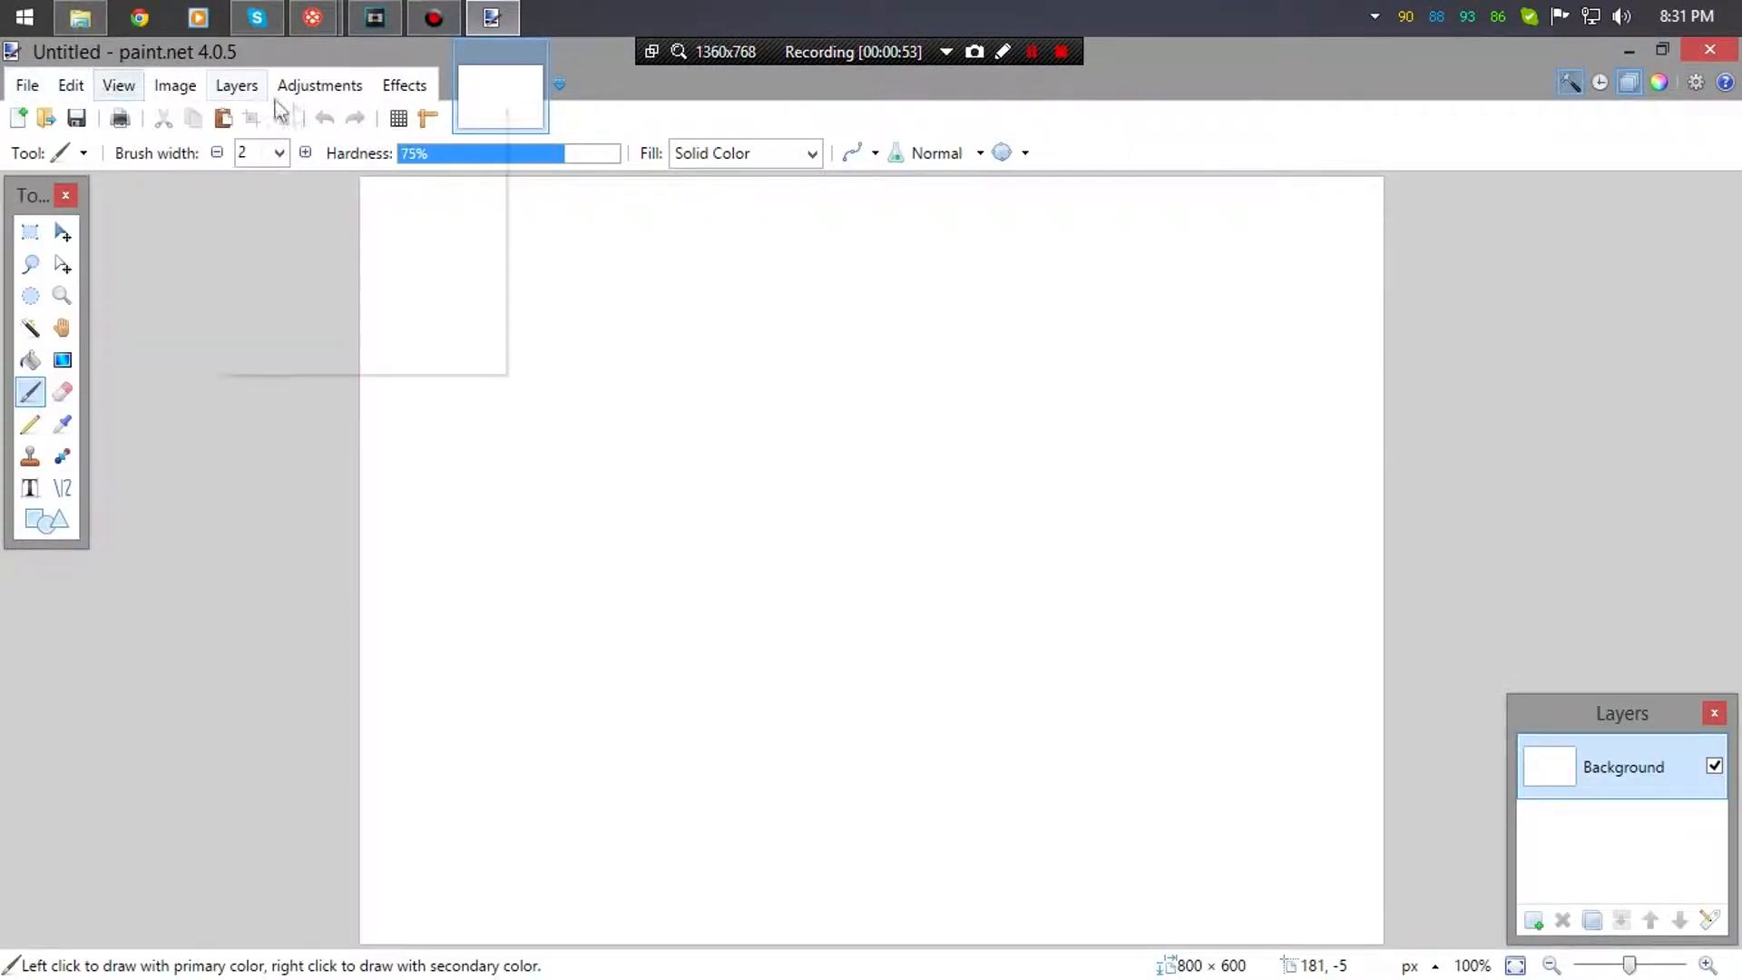
pyautogui.click(34, 84)
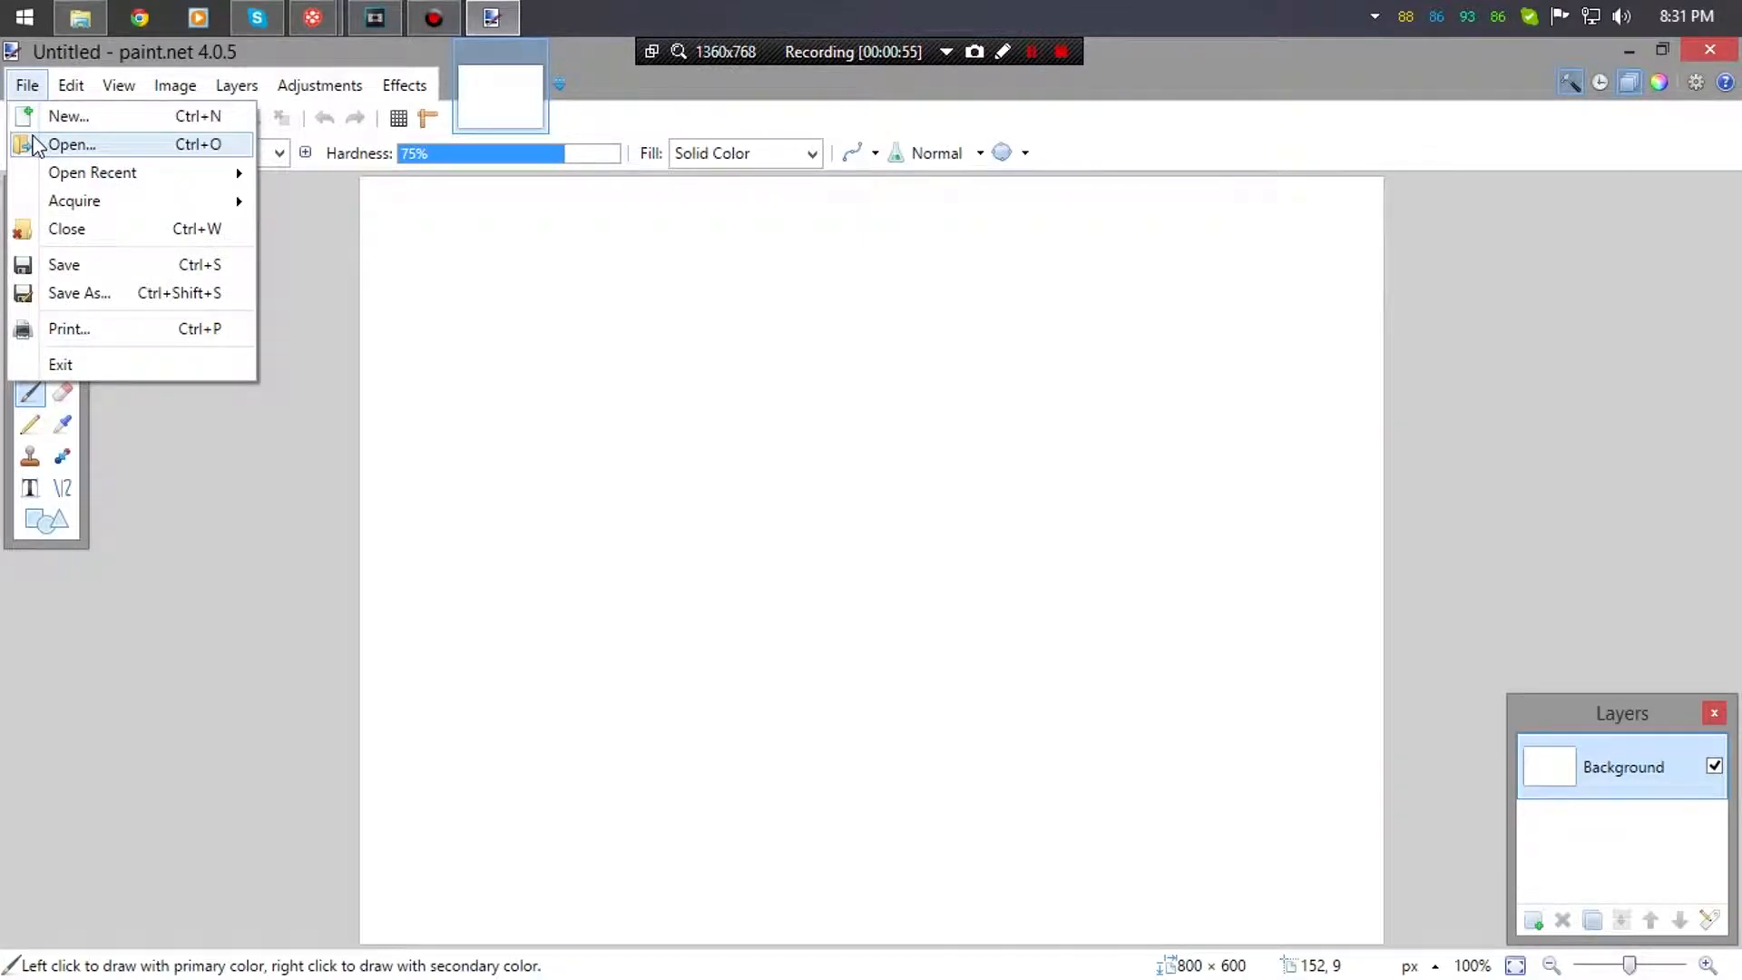
pyautogui.click(40, 121)
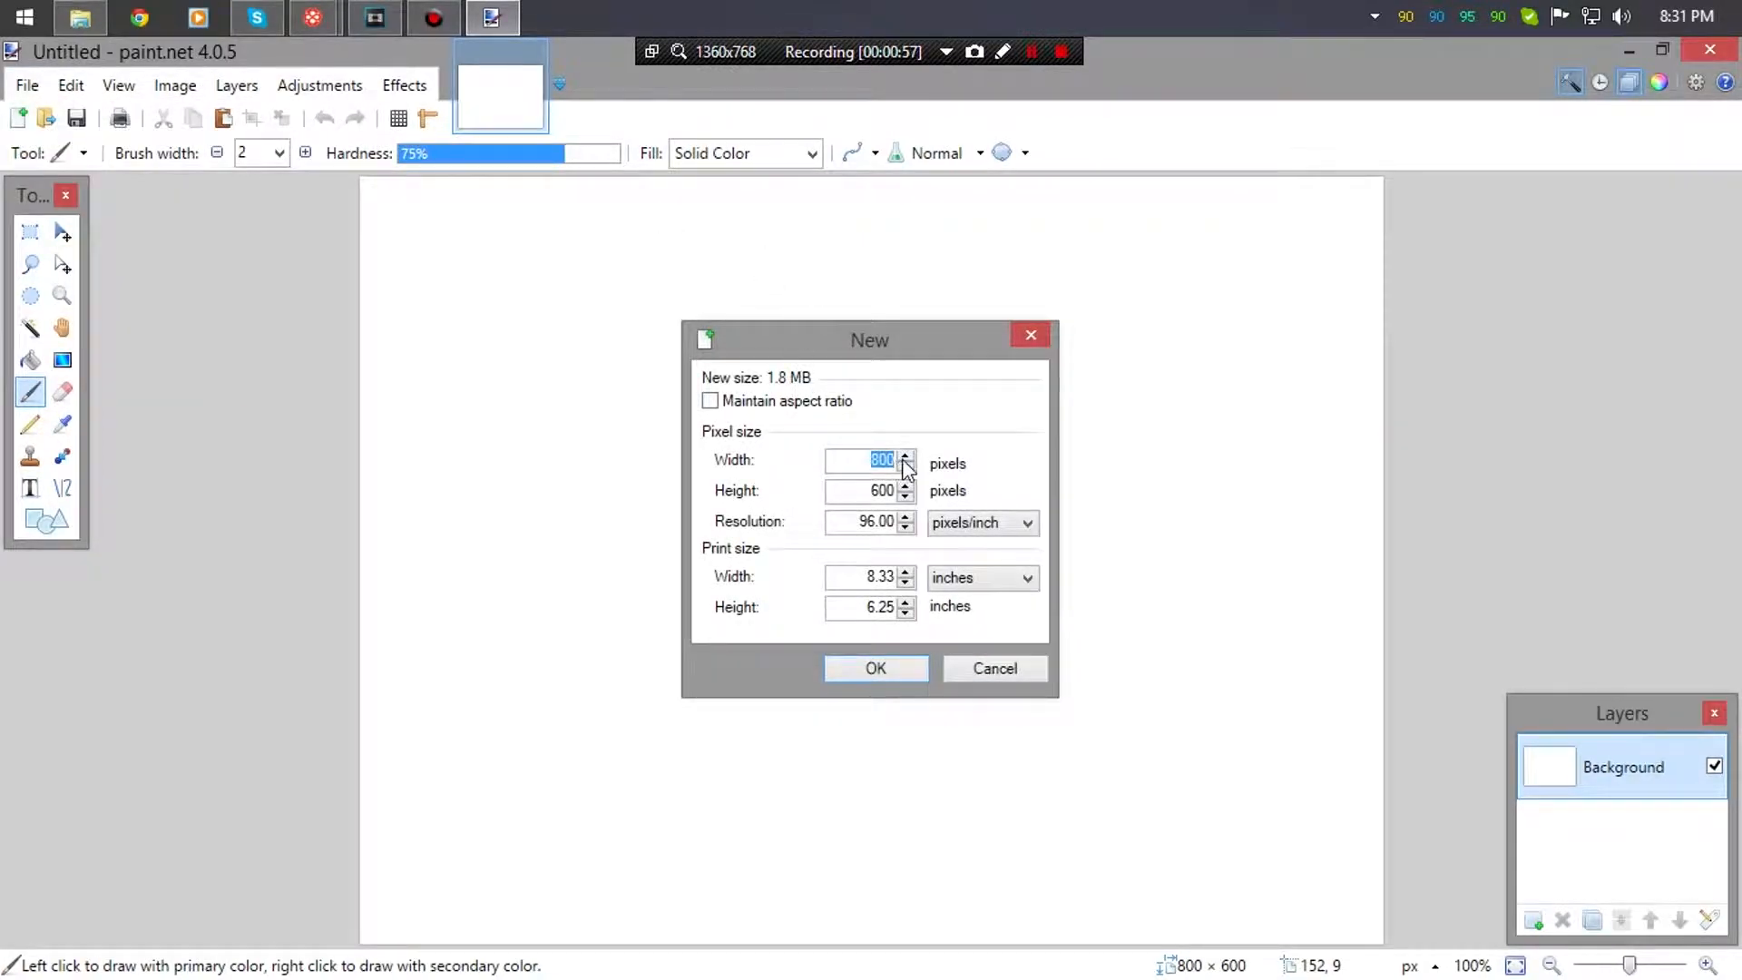
pyautogui.write('1')
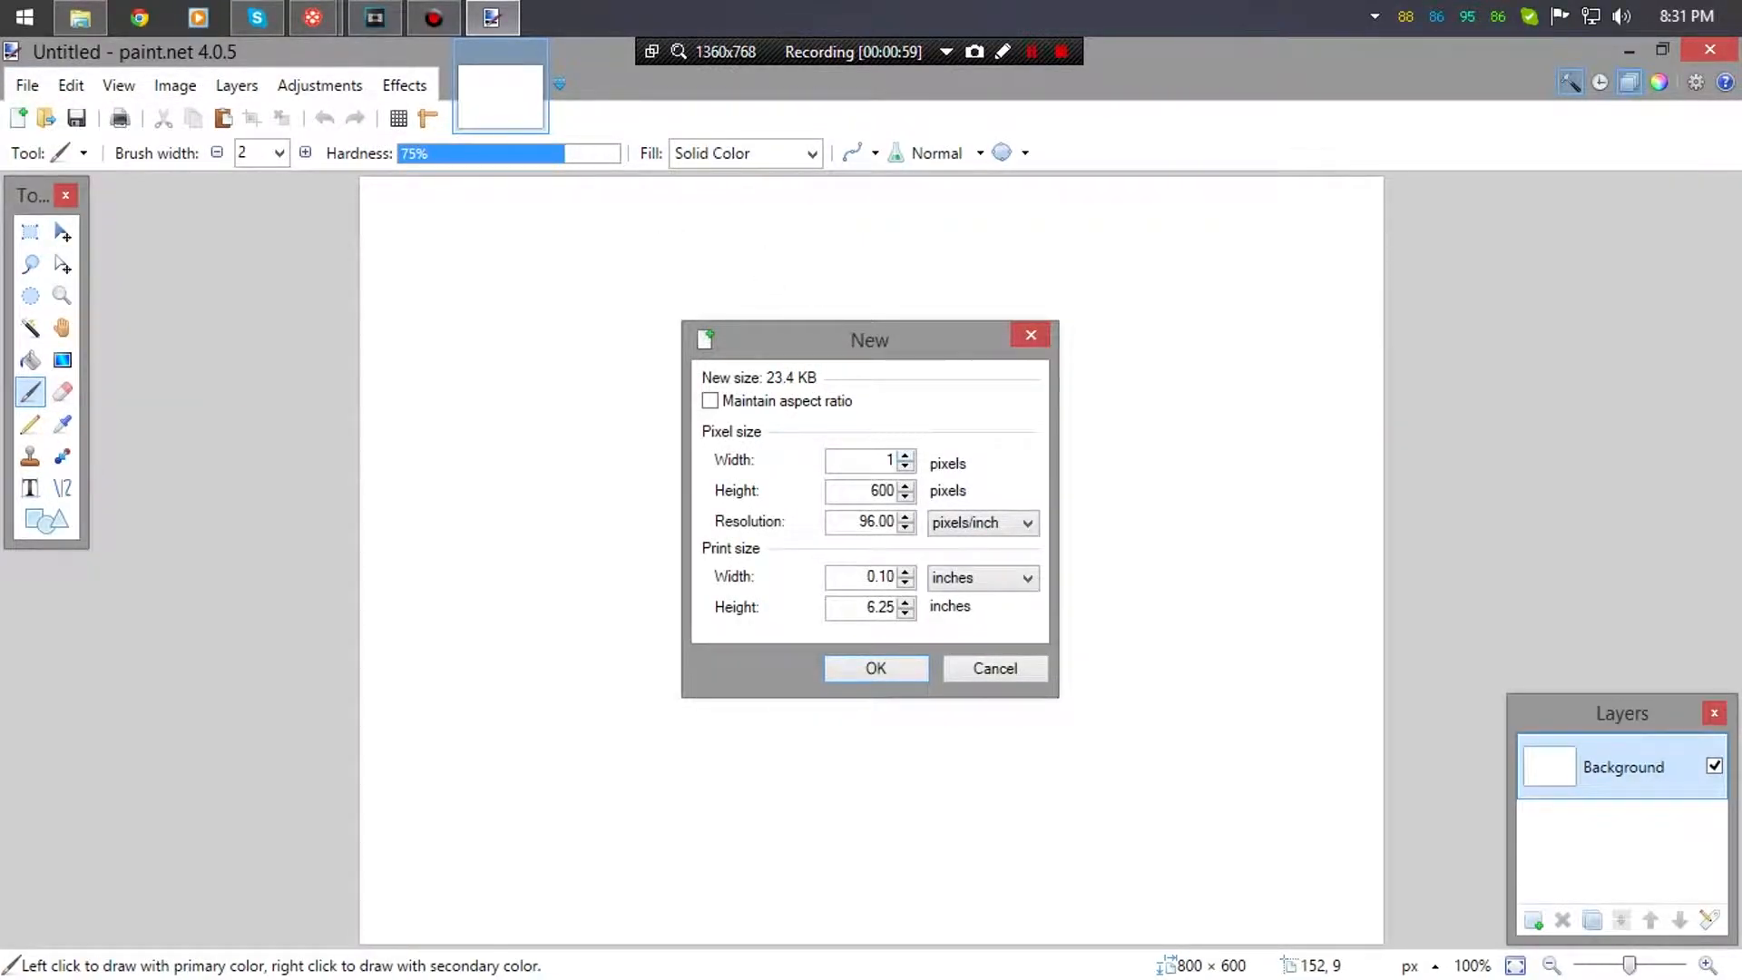
pyautogui.write('0920')
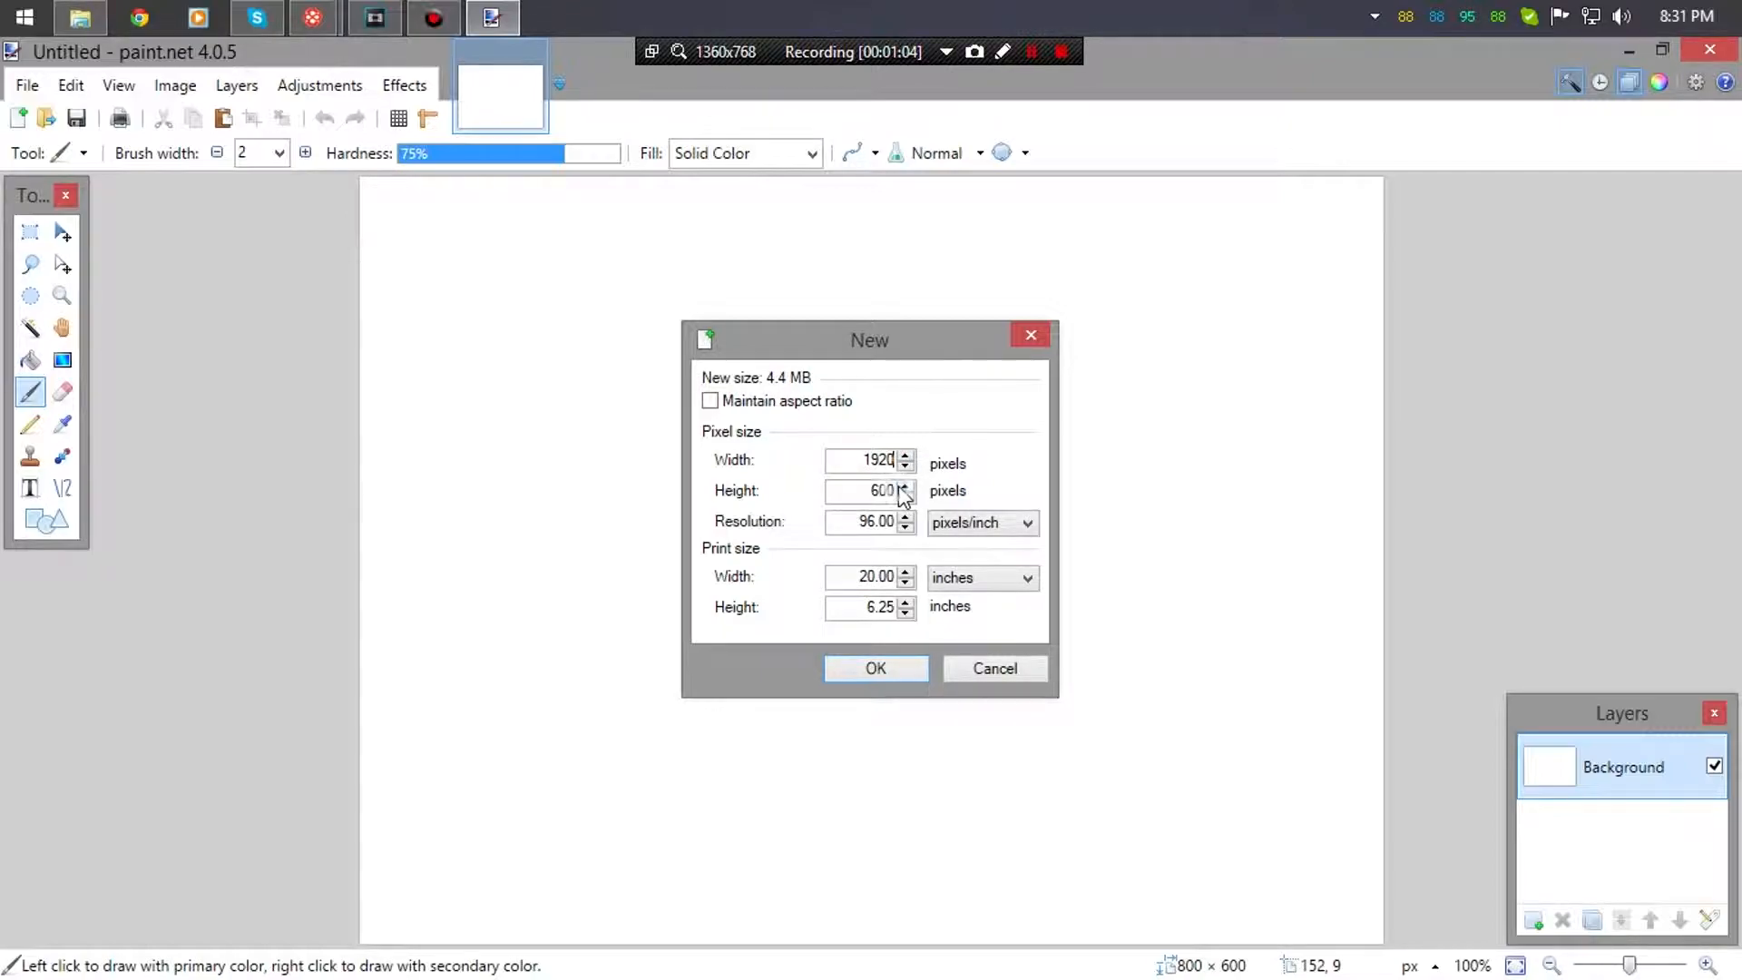
pyautogui.press('BackSpace')
pyautogui.press('BackSpace')
pyautogui.press('BackSpace')
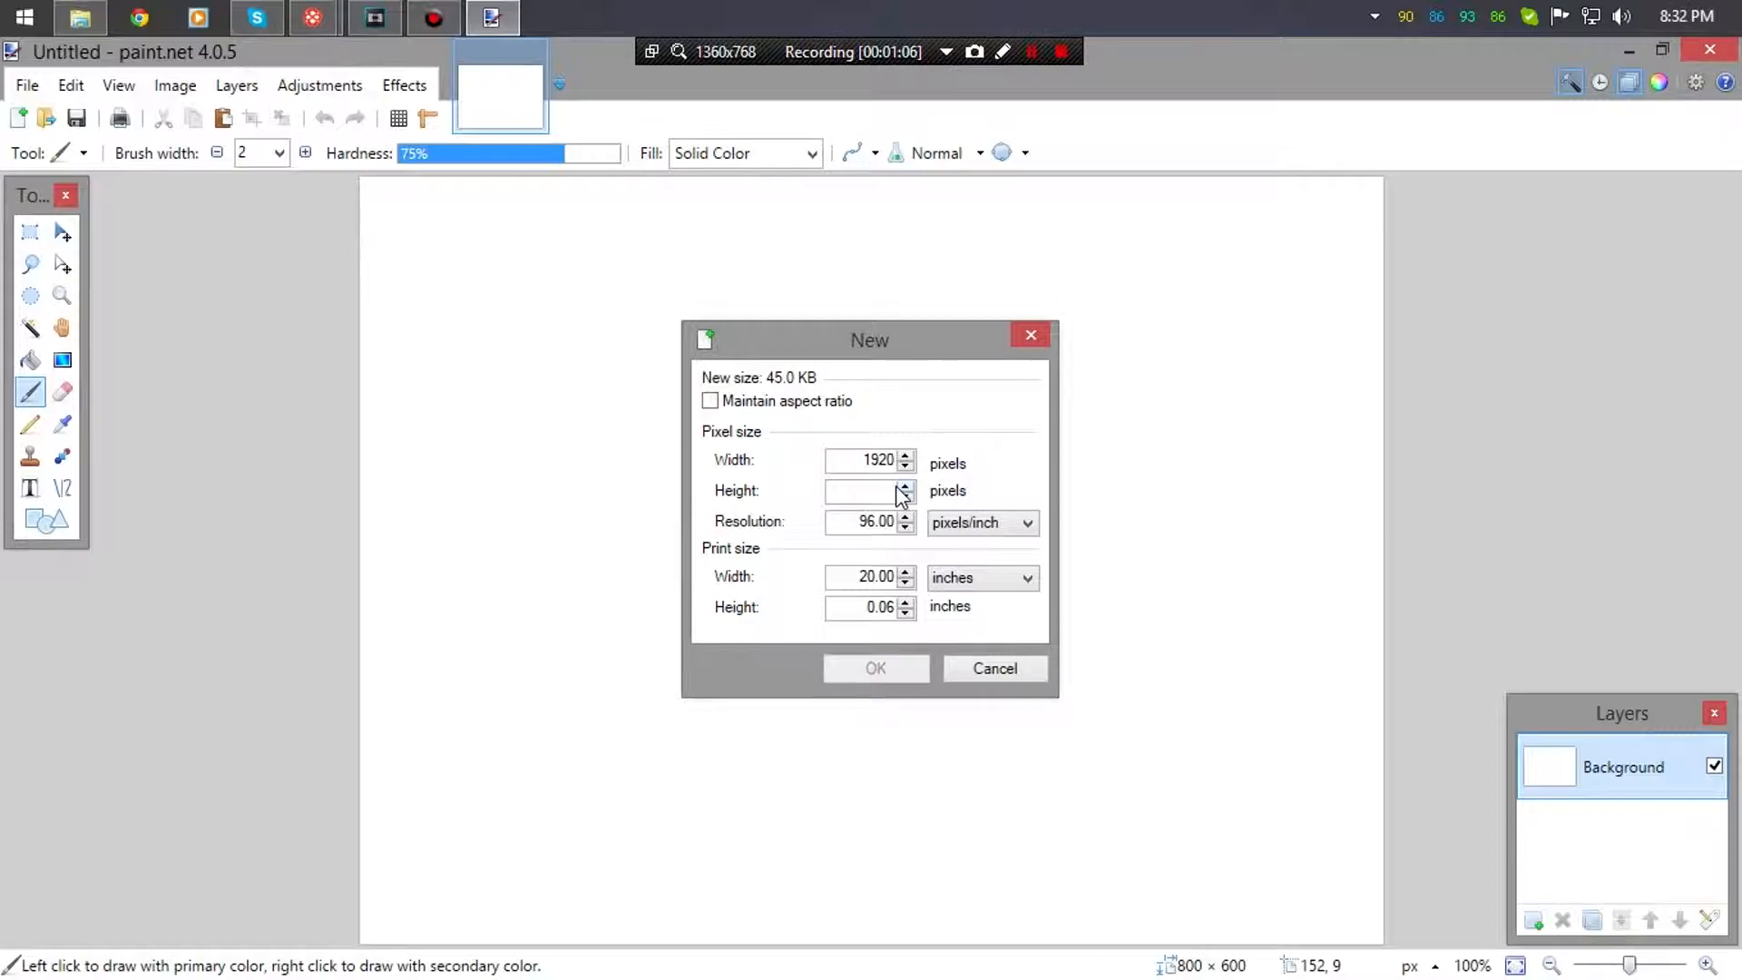
pyautogui.write('1080')
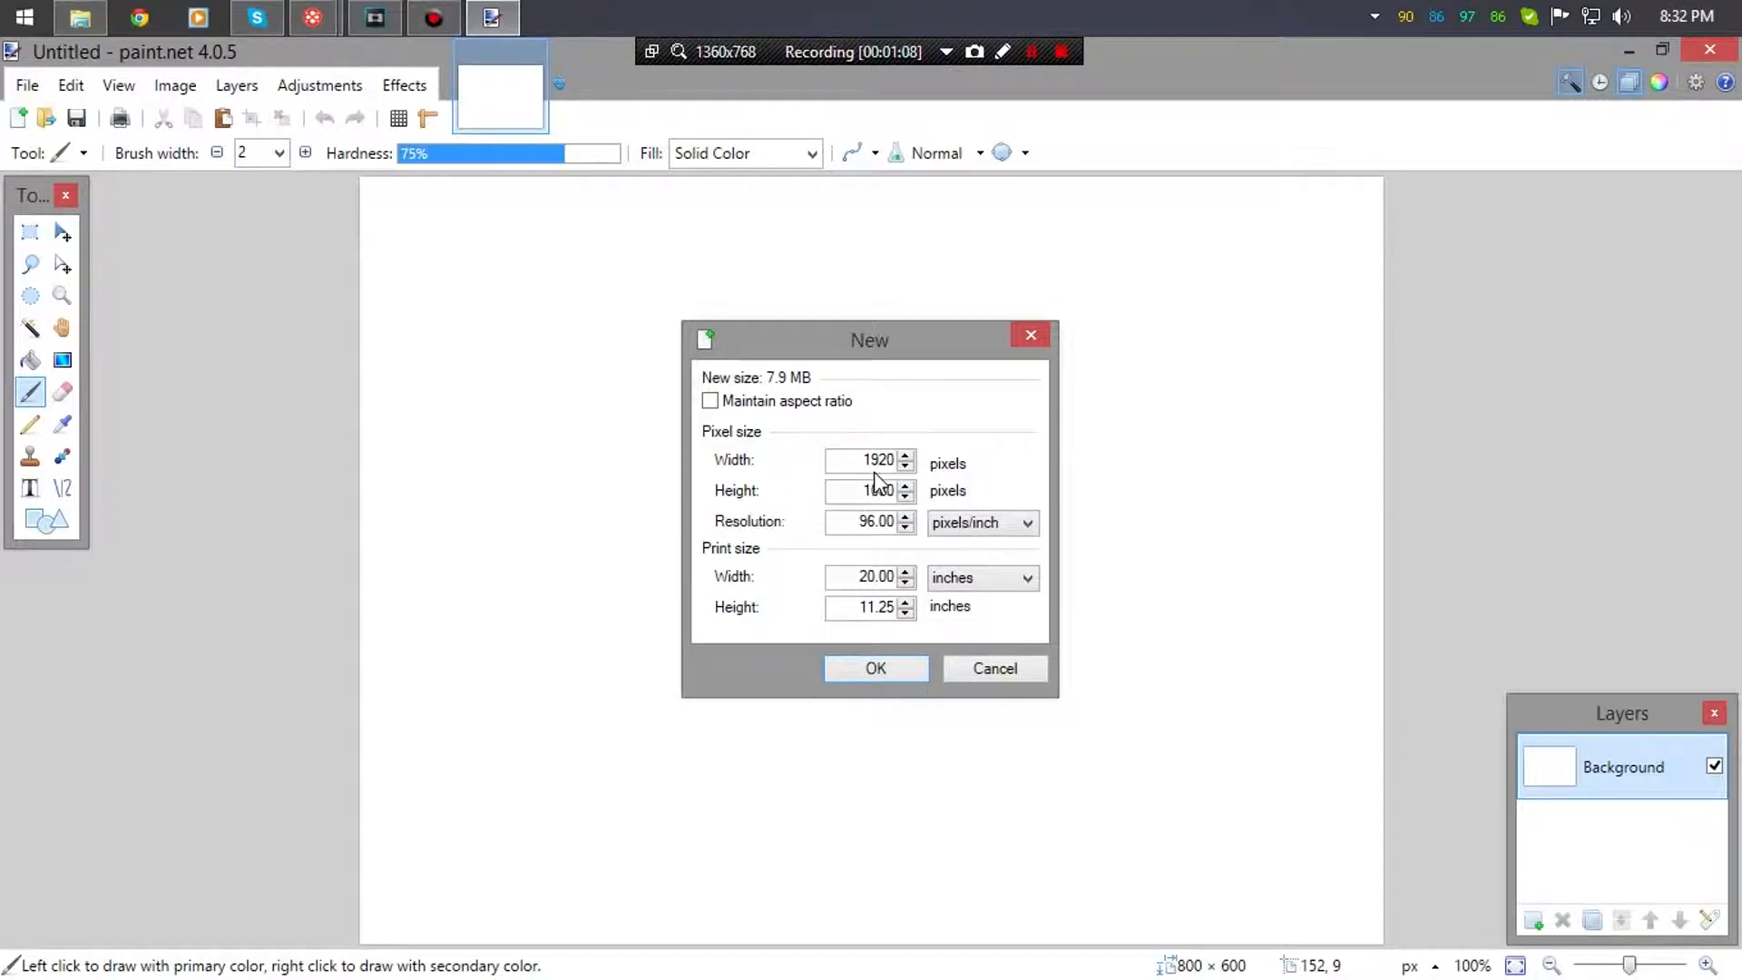
pyautogui.click(906, 519)
pyautogui.click(906, 519)
pyautogui.click(906, 517)
pyautogui.click(901, 671)
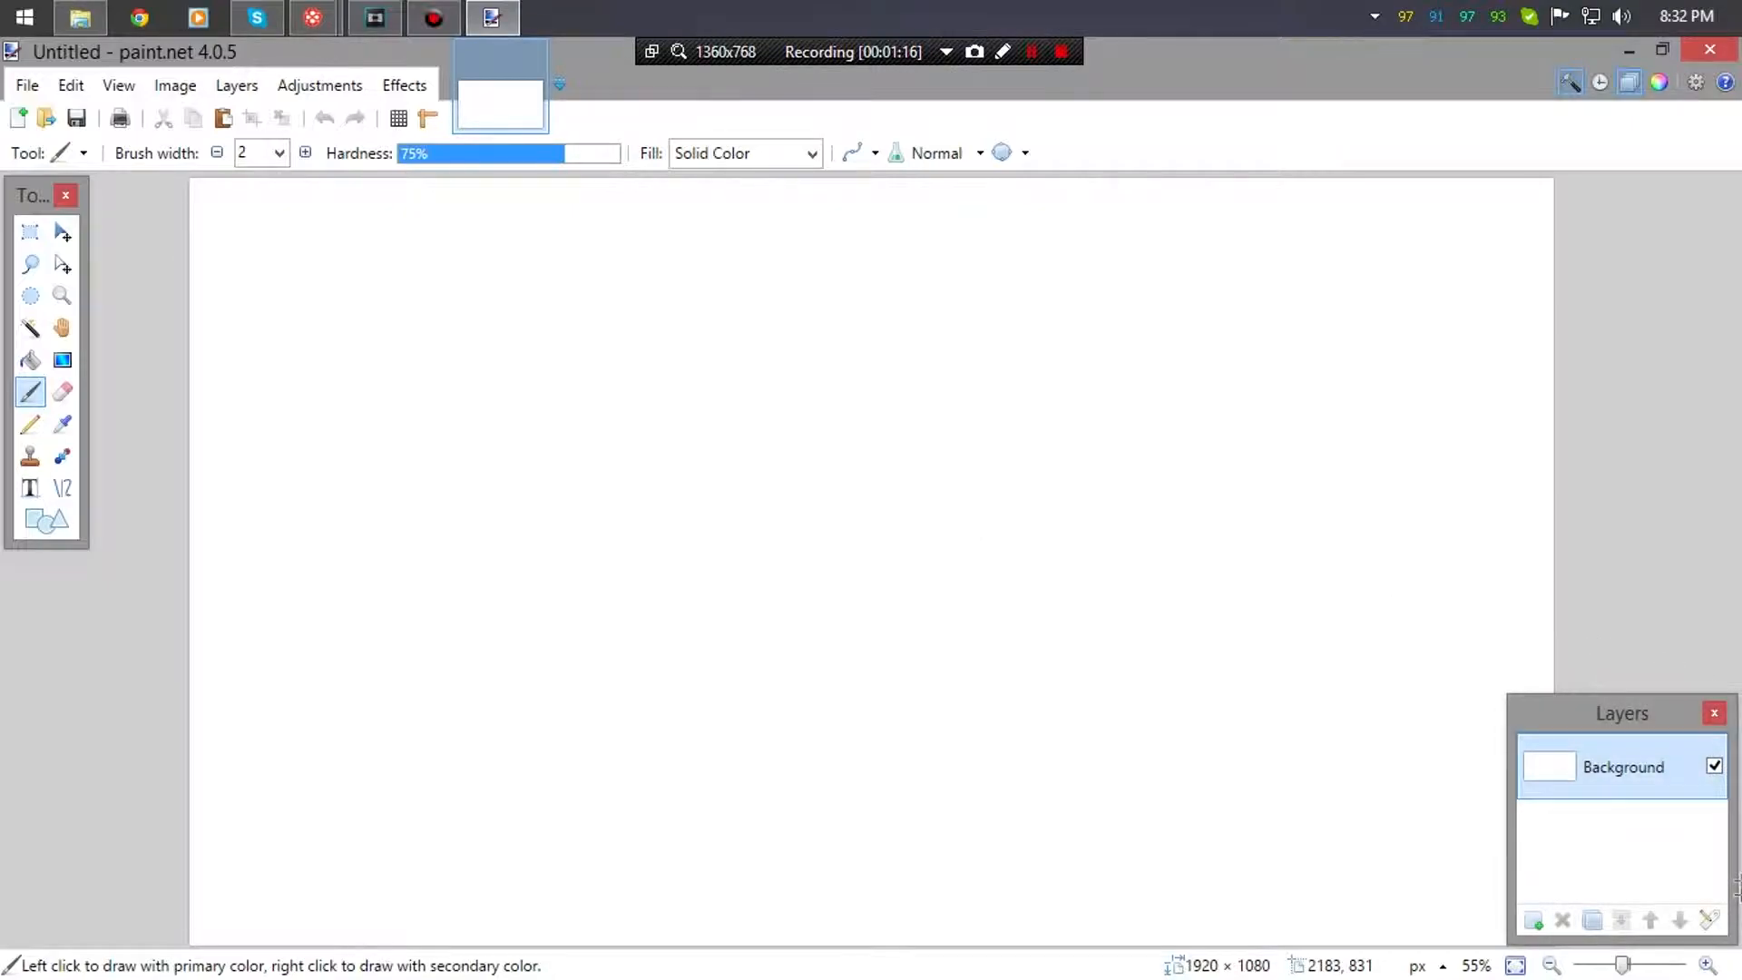
# - Add Layer 2, delete the white Background layer, and open the Pictures folder in File Explorer
pyautogui.click(1539, 923)
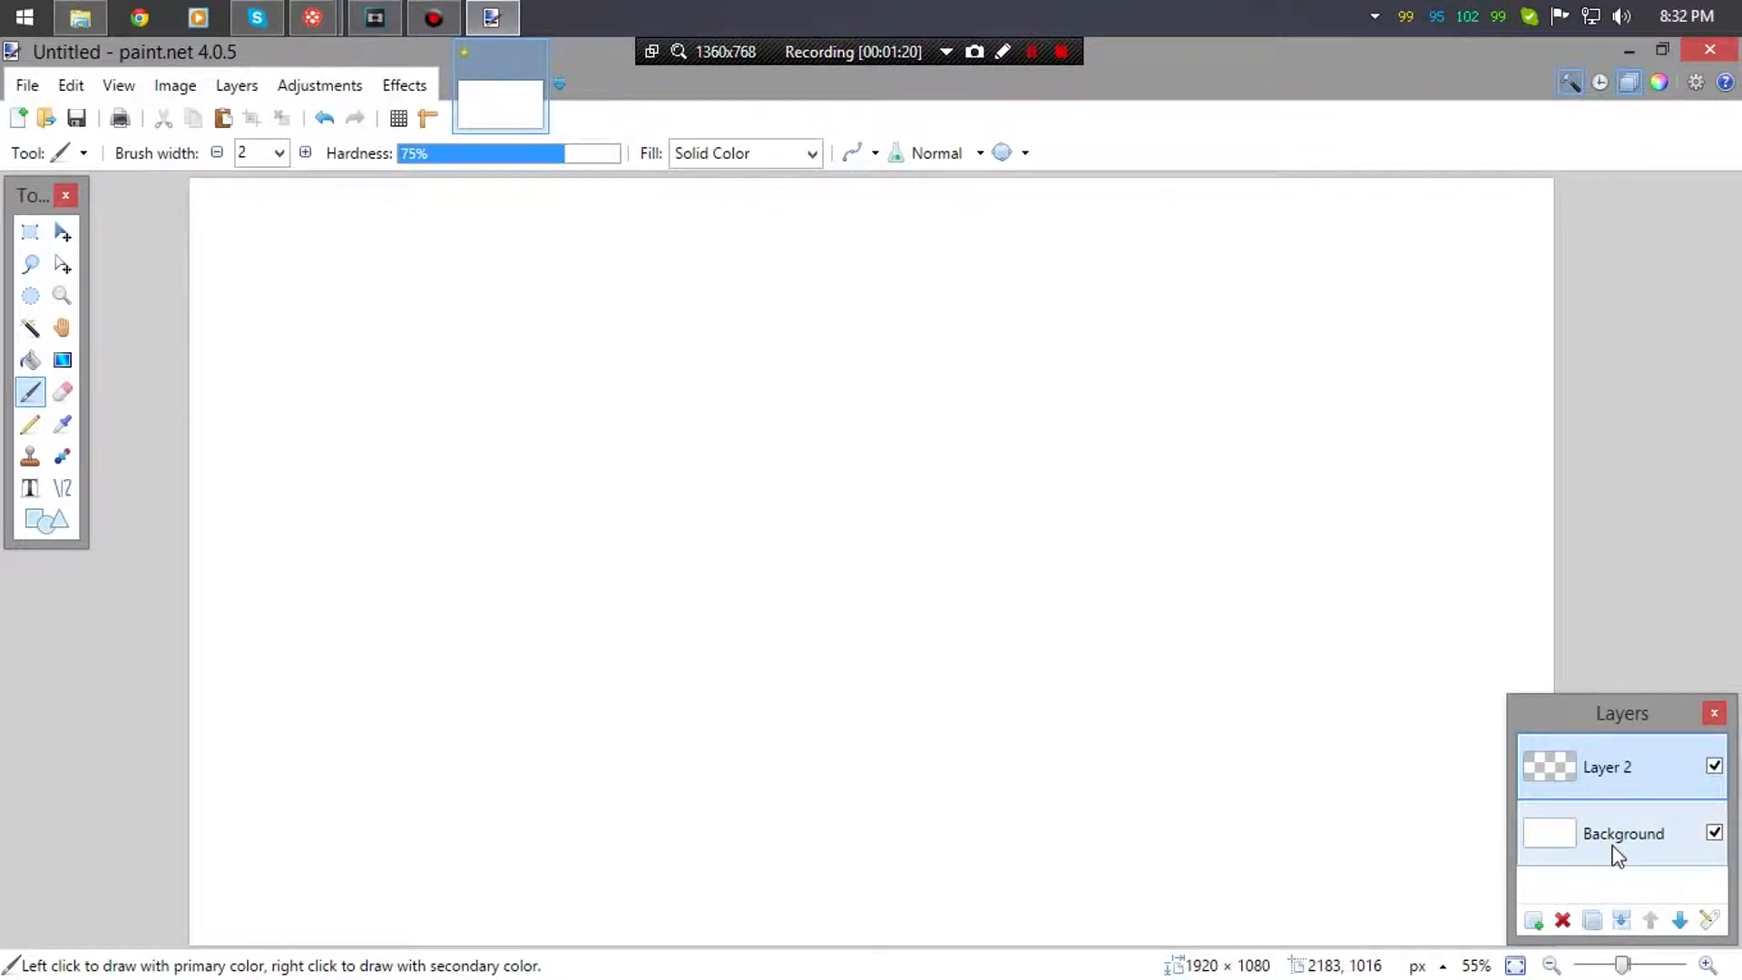
pyautogui.click(1614, 848)
pyautogui.click(1562, 920)
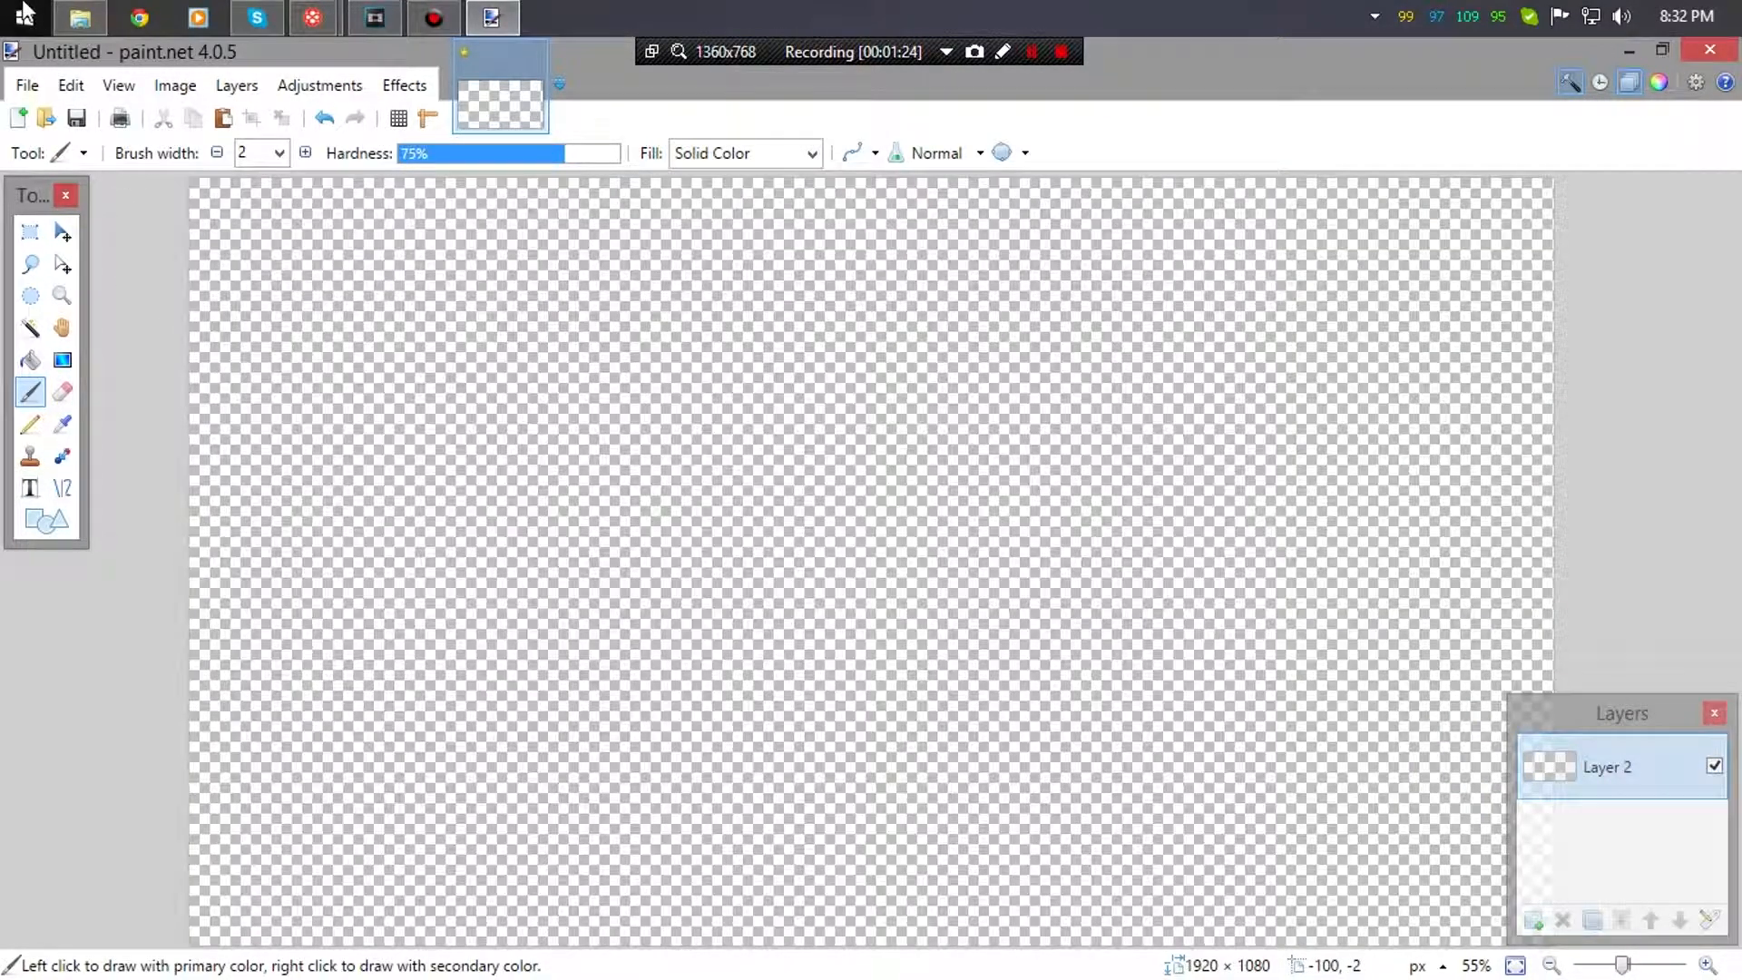
pyautogui.click(63, 21)
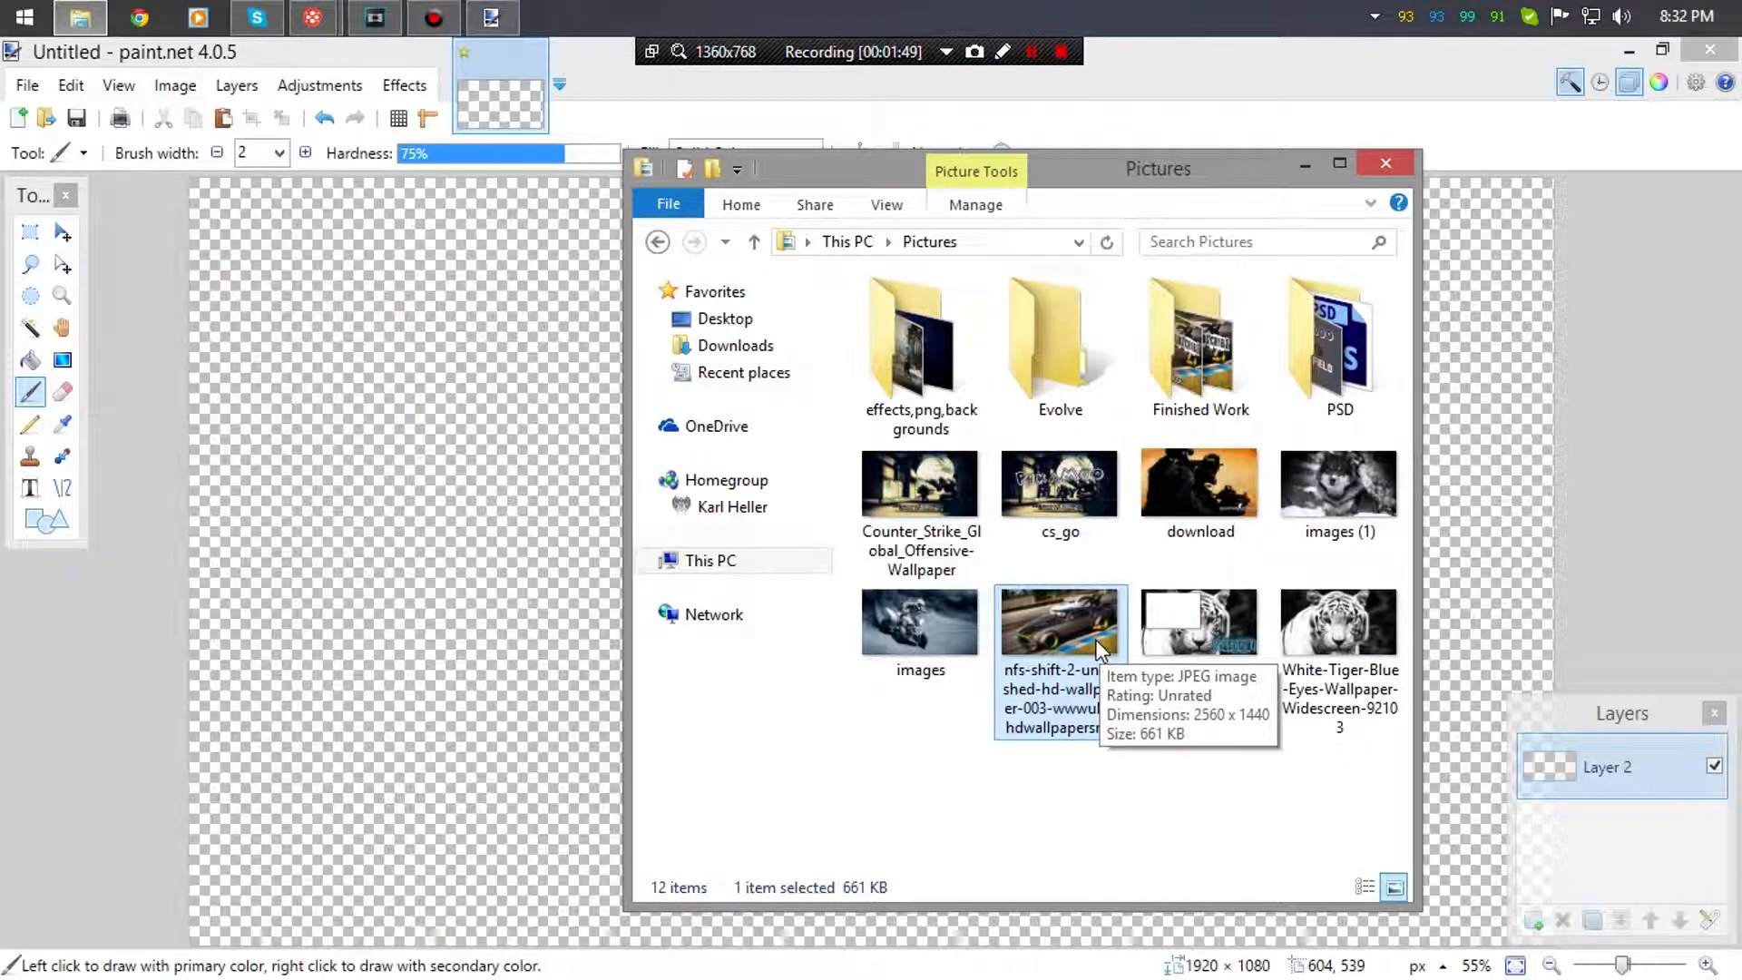
# - Drop the nfs-shift car wallpaper in as a new layer, then add blank Layer 3 above it
pyautogui.moveTo(1085, 618)
pyautogui.mouseDown()
pyautogui.moveTo(515, 590)
pyautogui.moveTo(451, 542)
pyautogui.mouseUp()
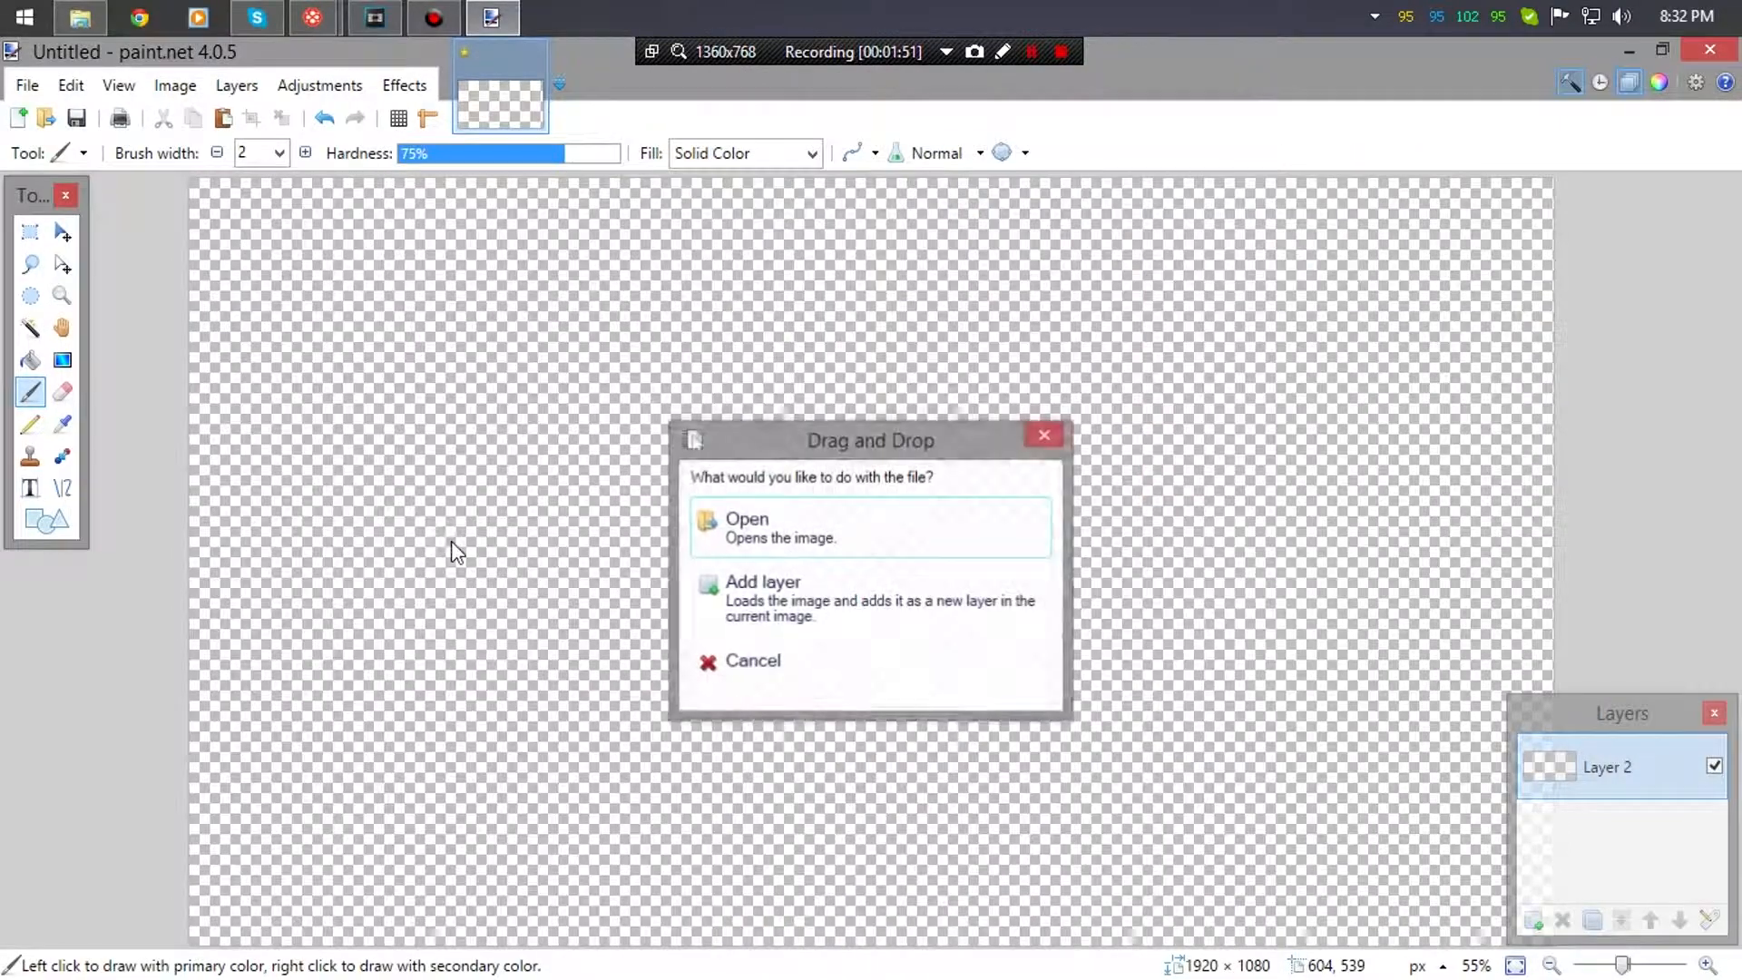
pyautogui.click(887, 607)
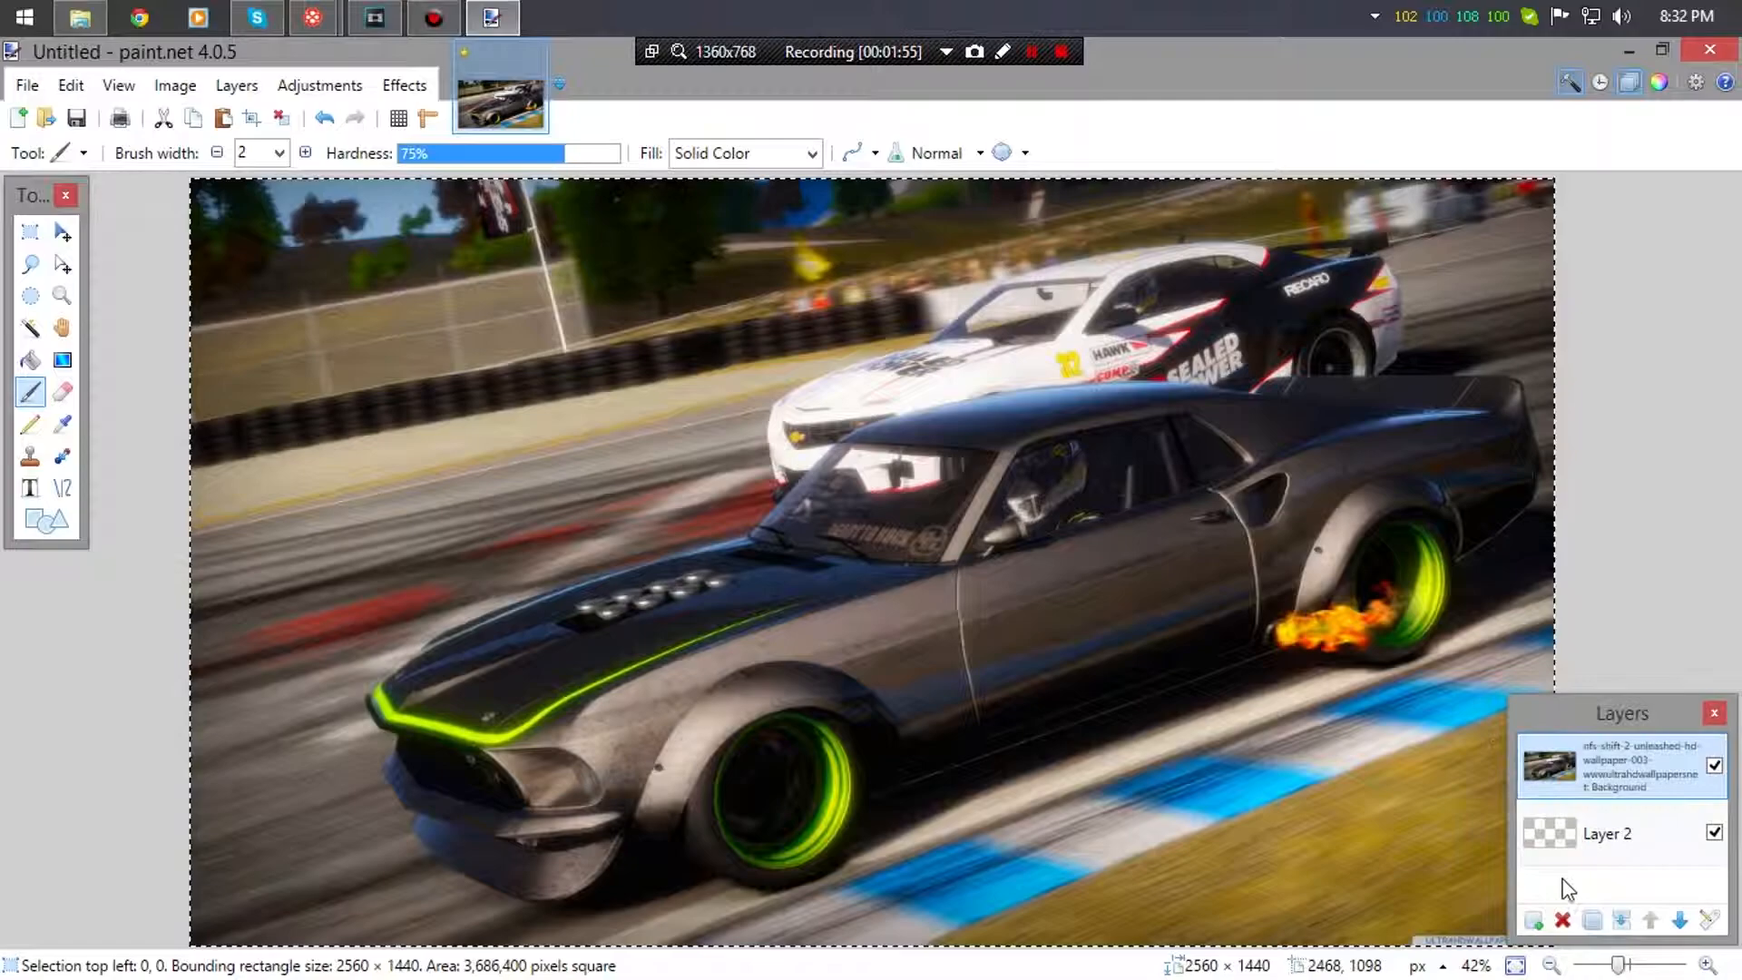
pyautogui.click(1535, 921)
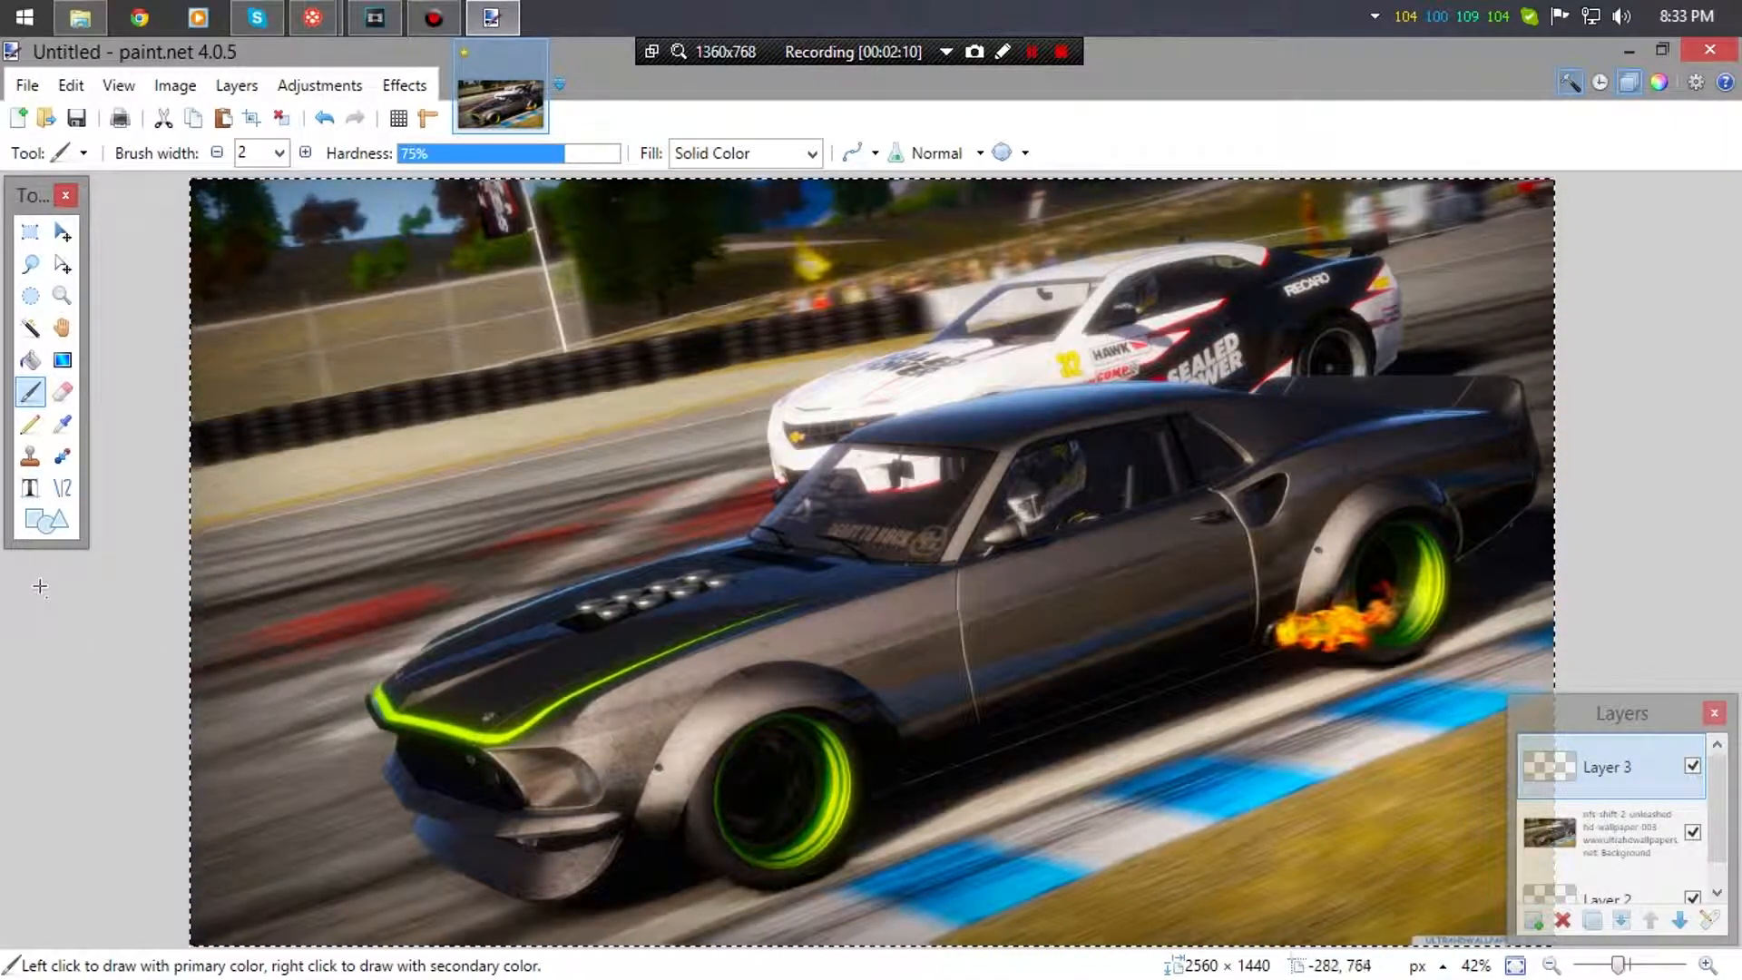
# - Draw a rectangle shape over the upper-left area of the car picture
pyautogui.click(36, 522)
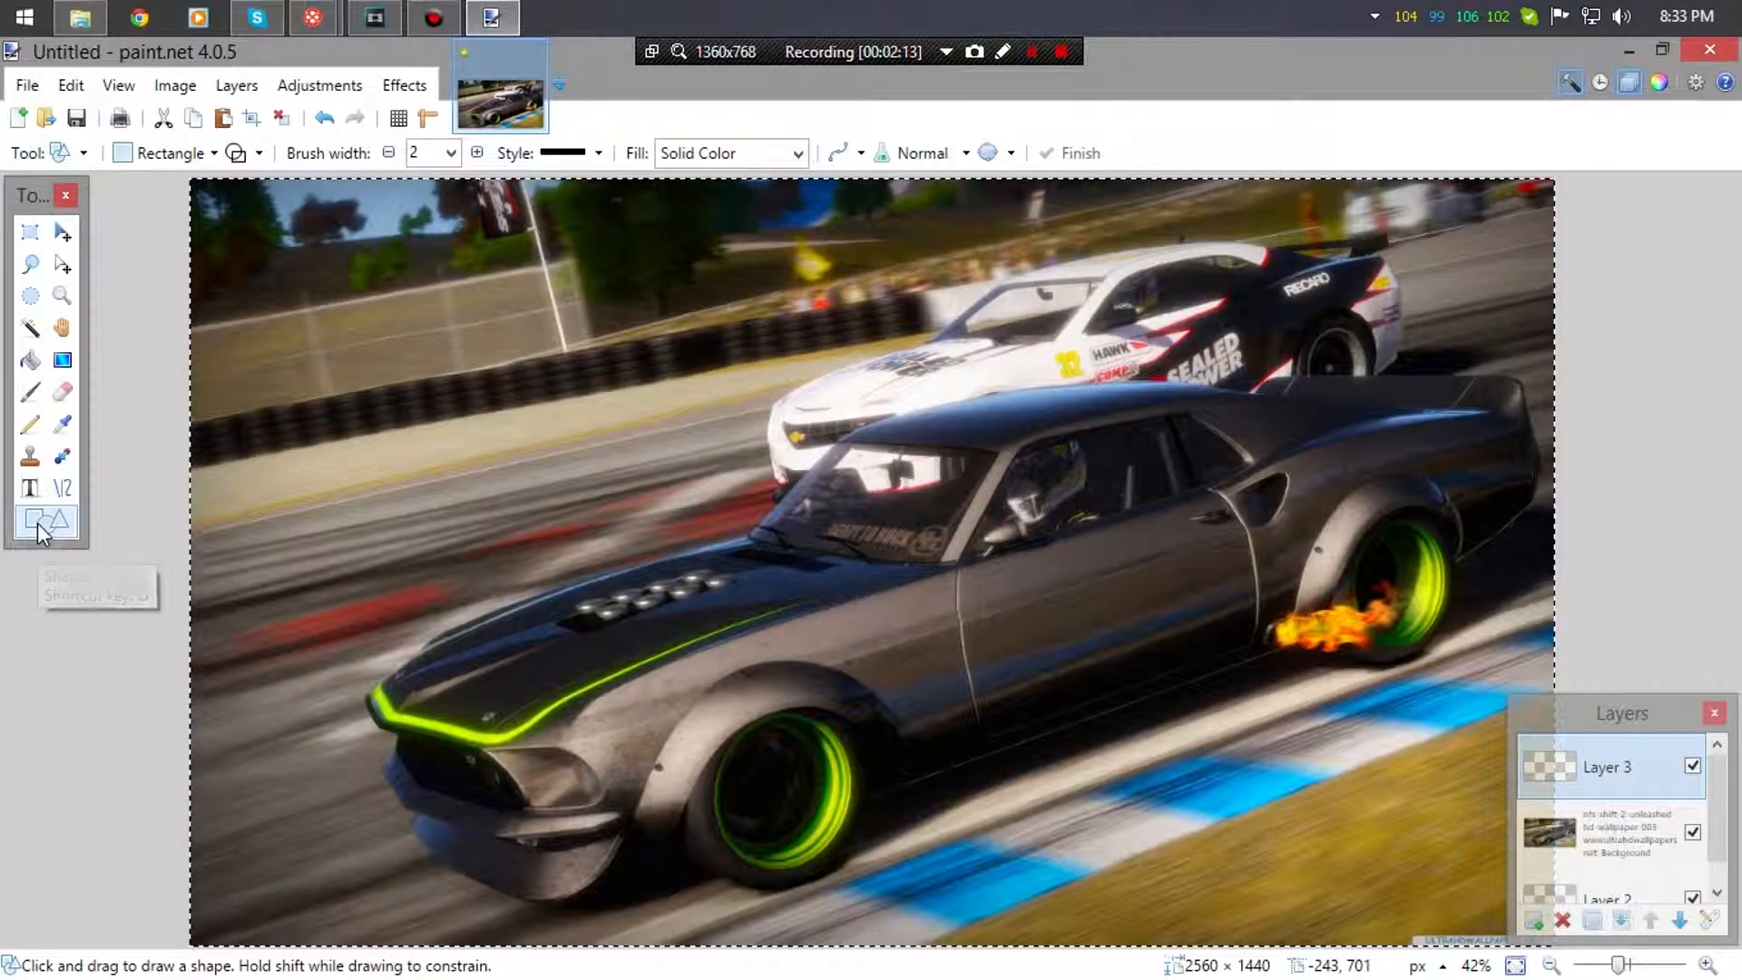
pyautogui.click(136, 156)
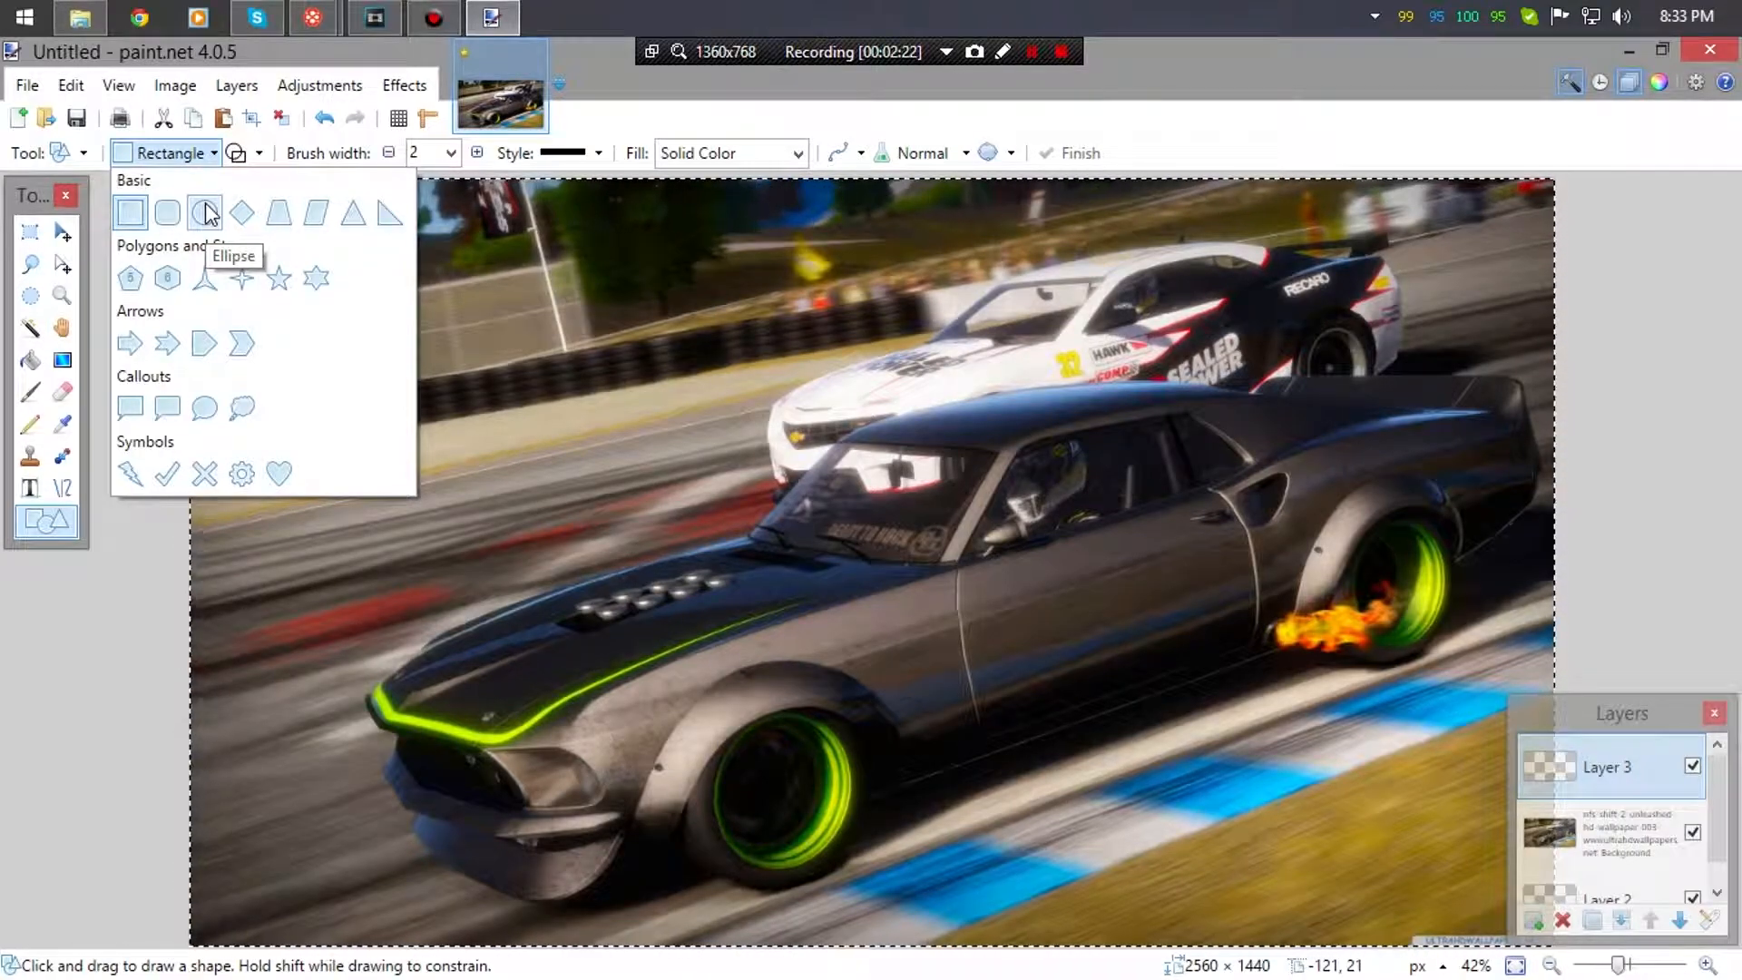
pyautogui.click(140, 205)
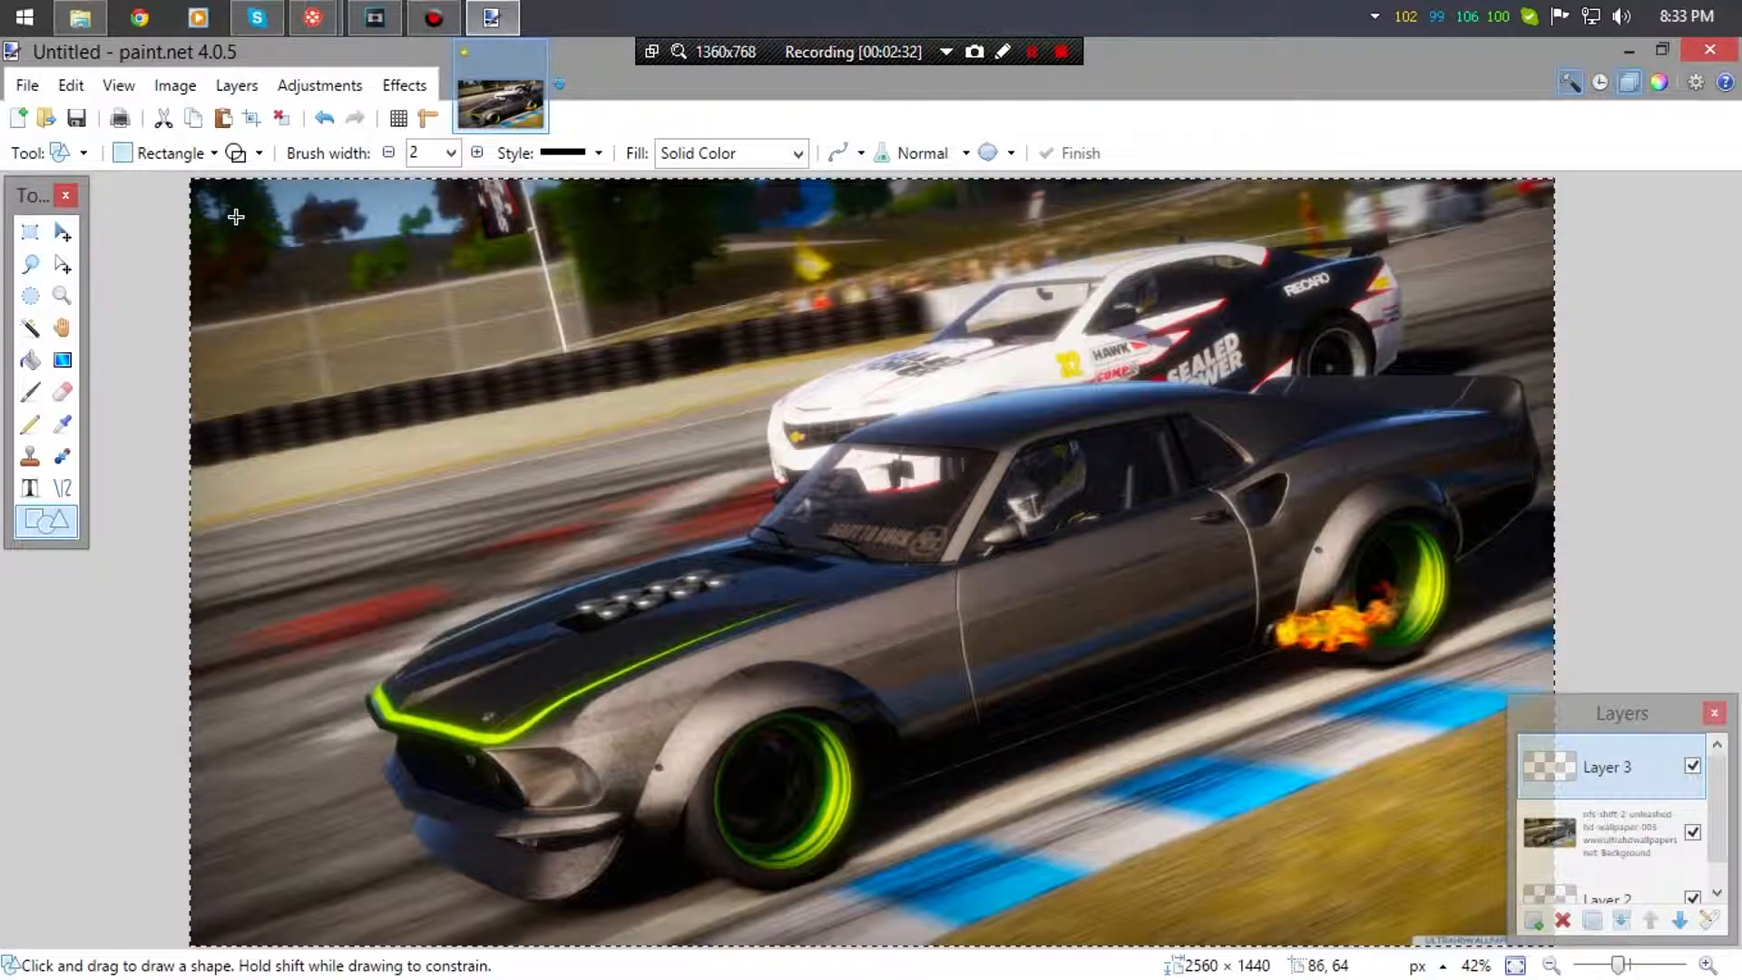
pyautogui.moveTo(234, 216); pyautogui.dragTo(967, 694)
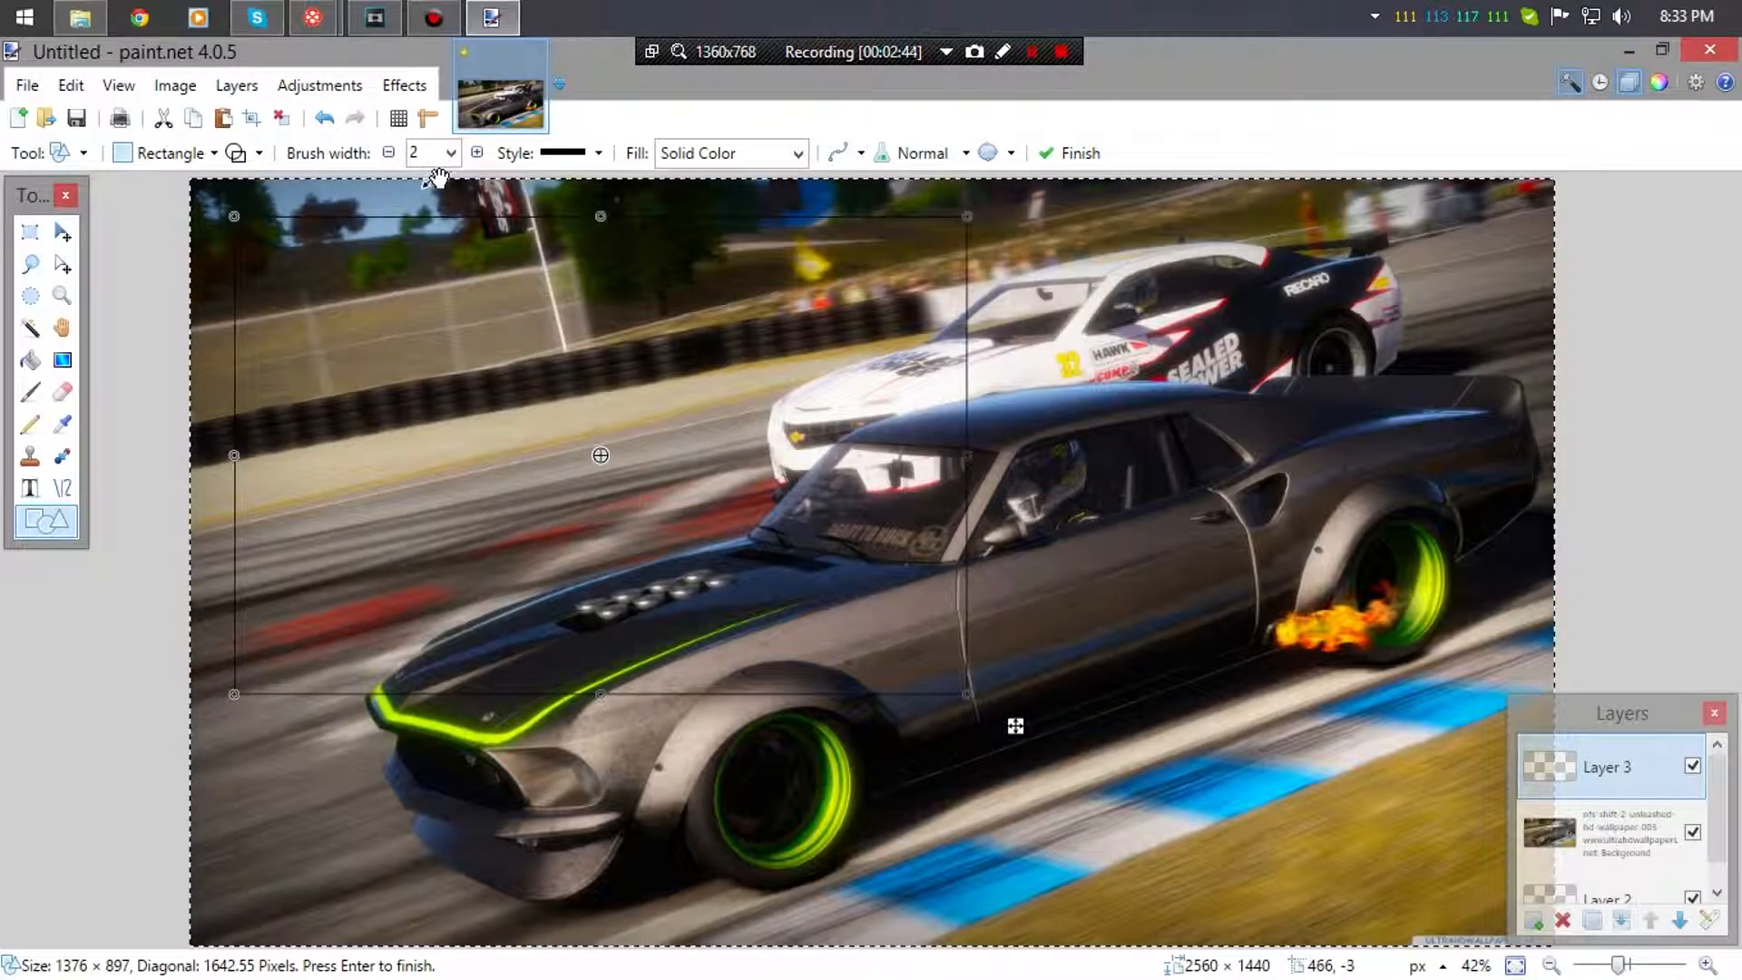
# - Set the rectangle outline's brush width to 10 and commit the shape
pyautogui.click(475, 152)
pyautogui.click(475, 152)
pyautogui.click(475, 152)
pyautogui.click(475, 153)
pyautogui.click(475, 153)
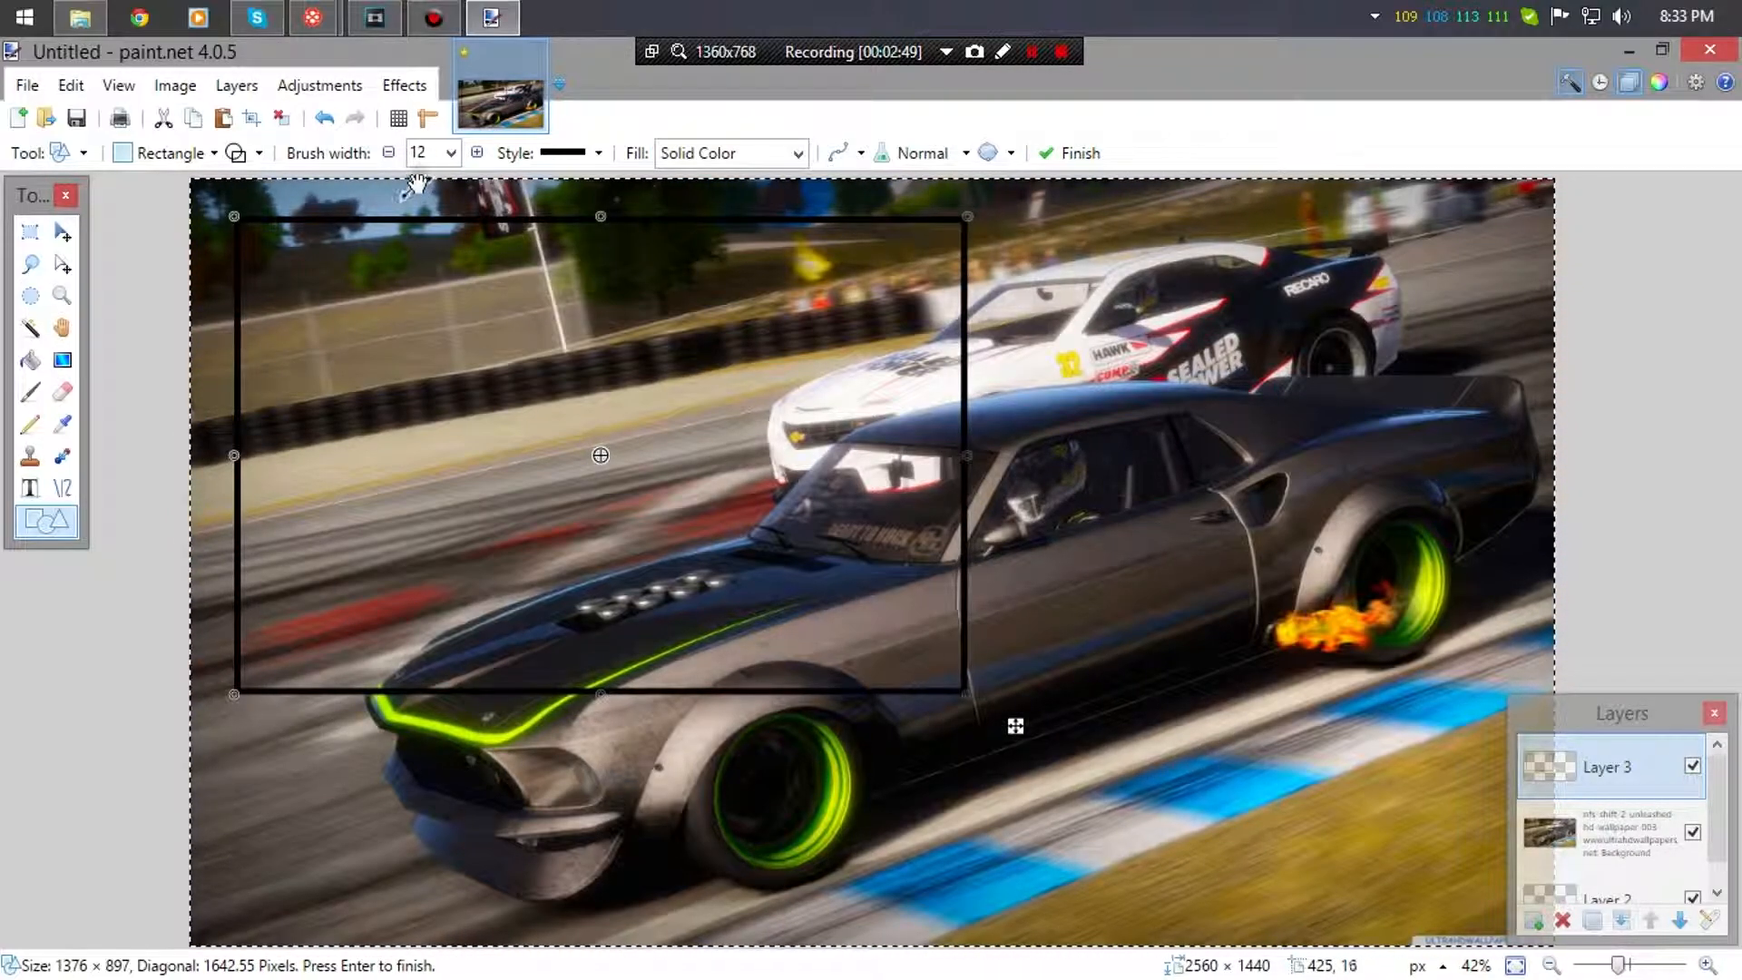
pyautogui.click(389, 152)
pyautogui.click(389, 153)
pyautogui.click(389, 152)
pyautogui.click(389, 152)
pyautogui.click(389, 152)
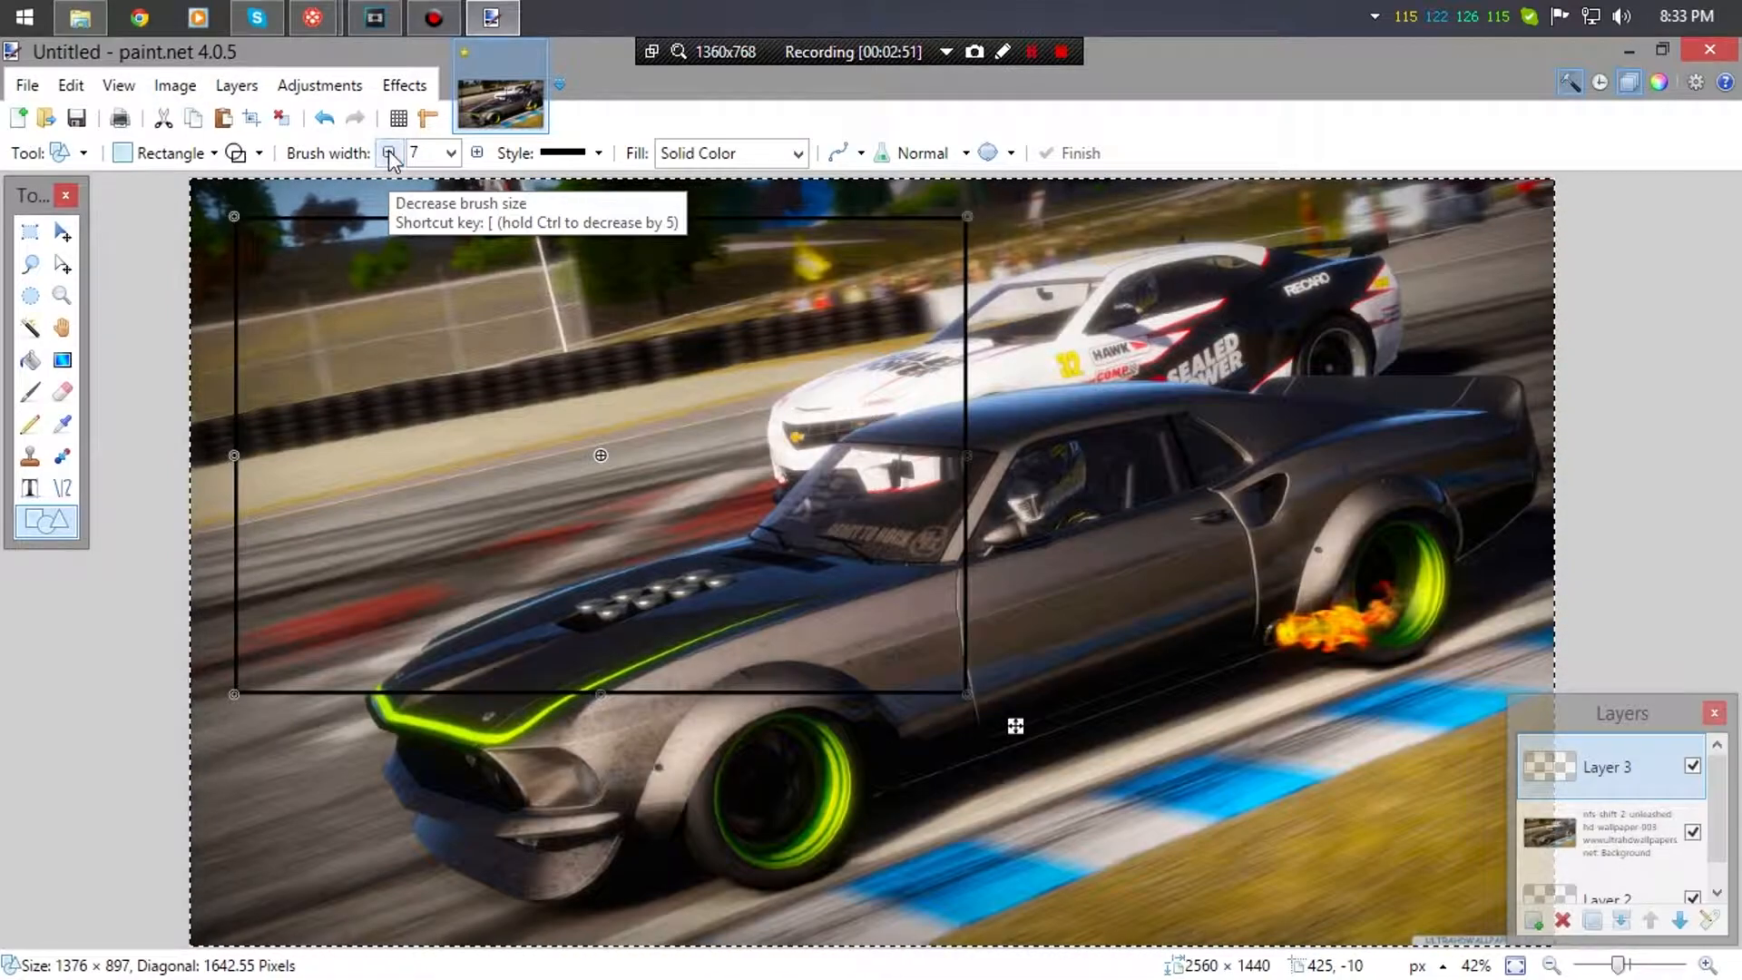
pyautogui.click(451, 152)
pyautogui.click(451, 153)
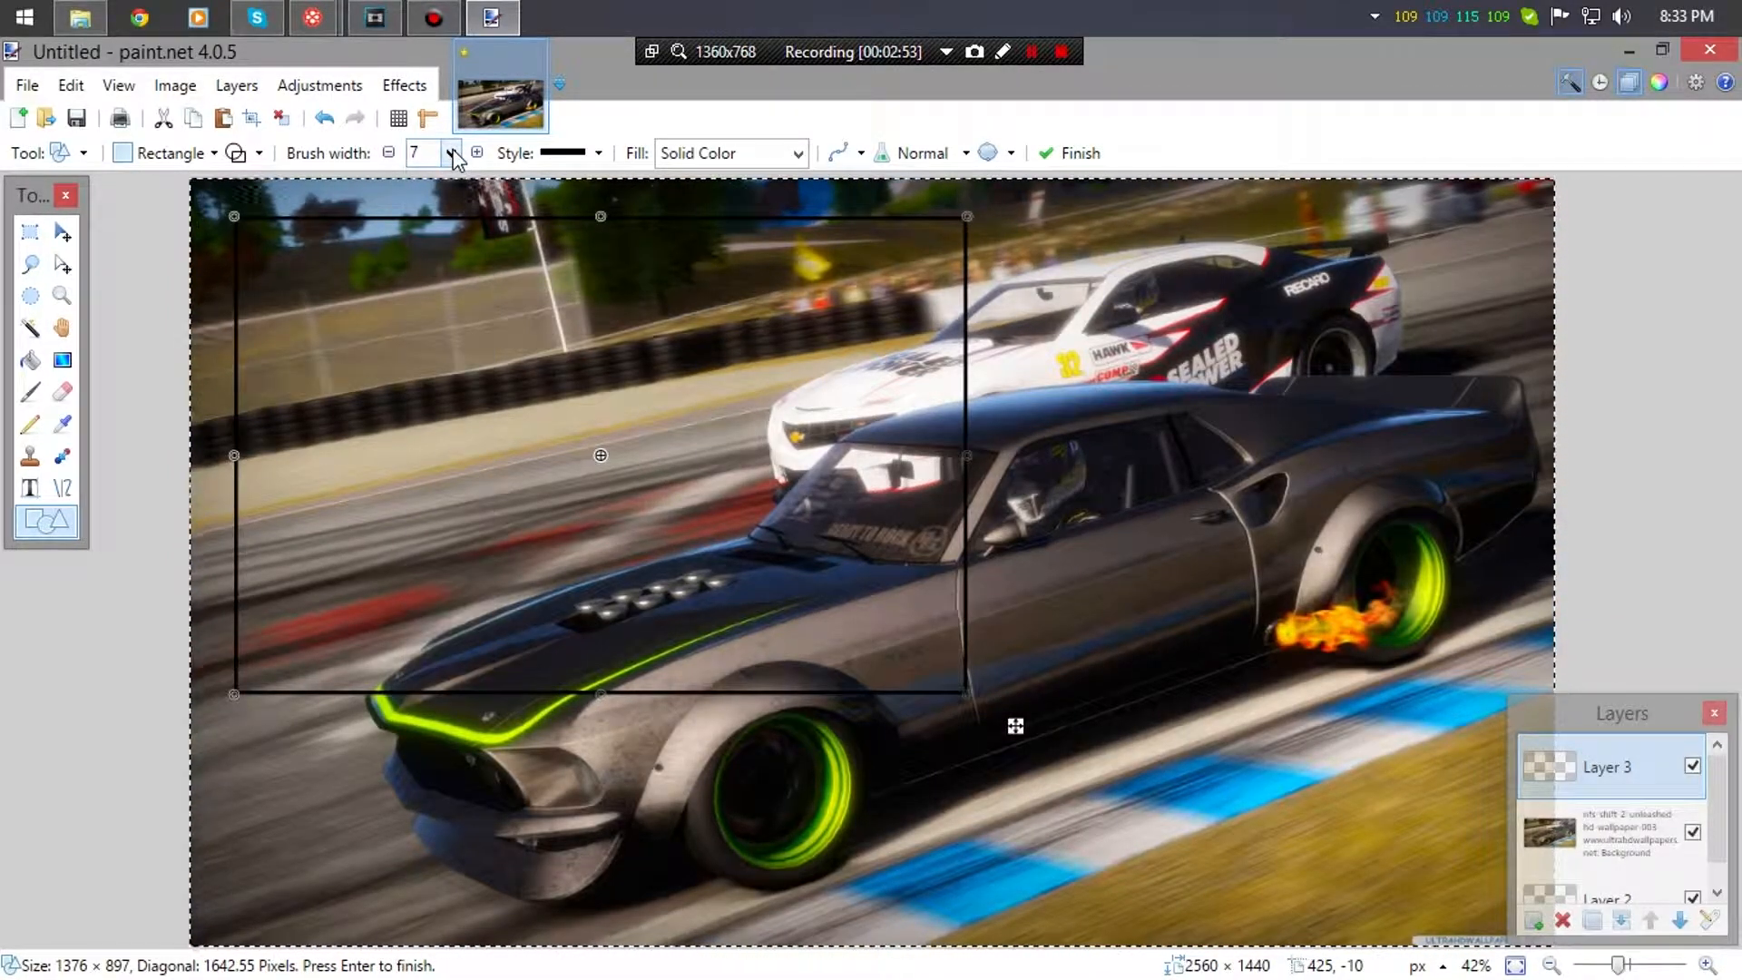
pyautogui.click(451, 153)
pyautogui.click(451, 153)
pyautogui.click(475, 152)
pyautogui.click(476, 153)
pyautogui.click(476, 152)
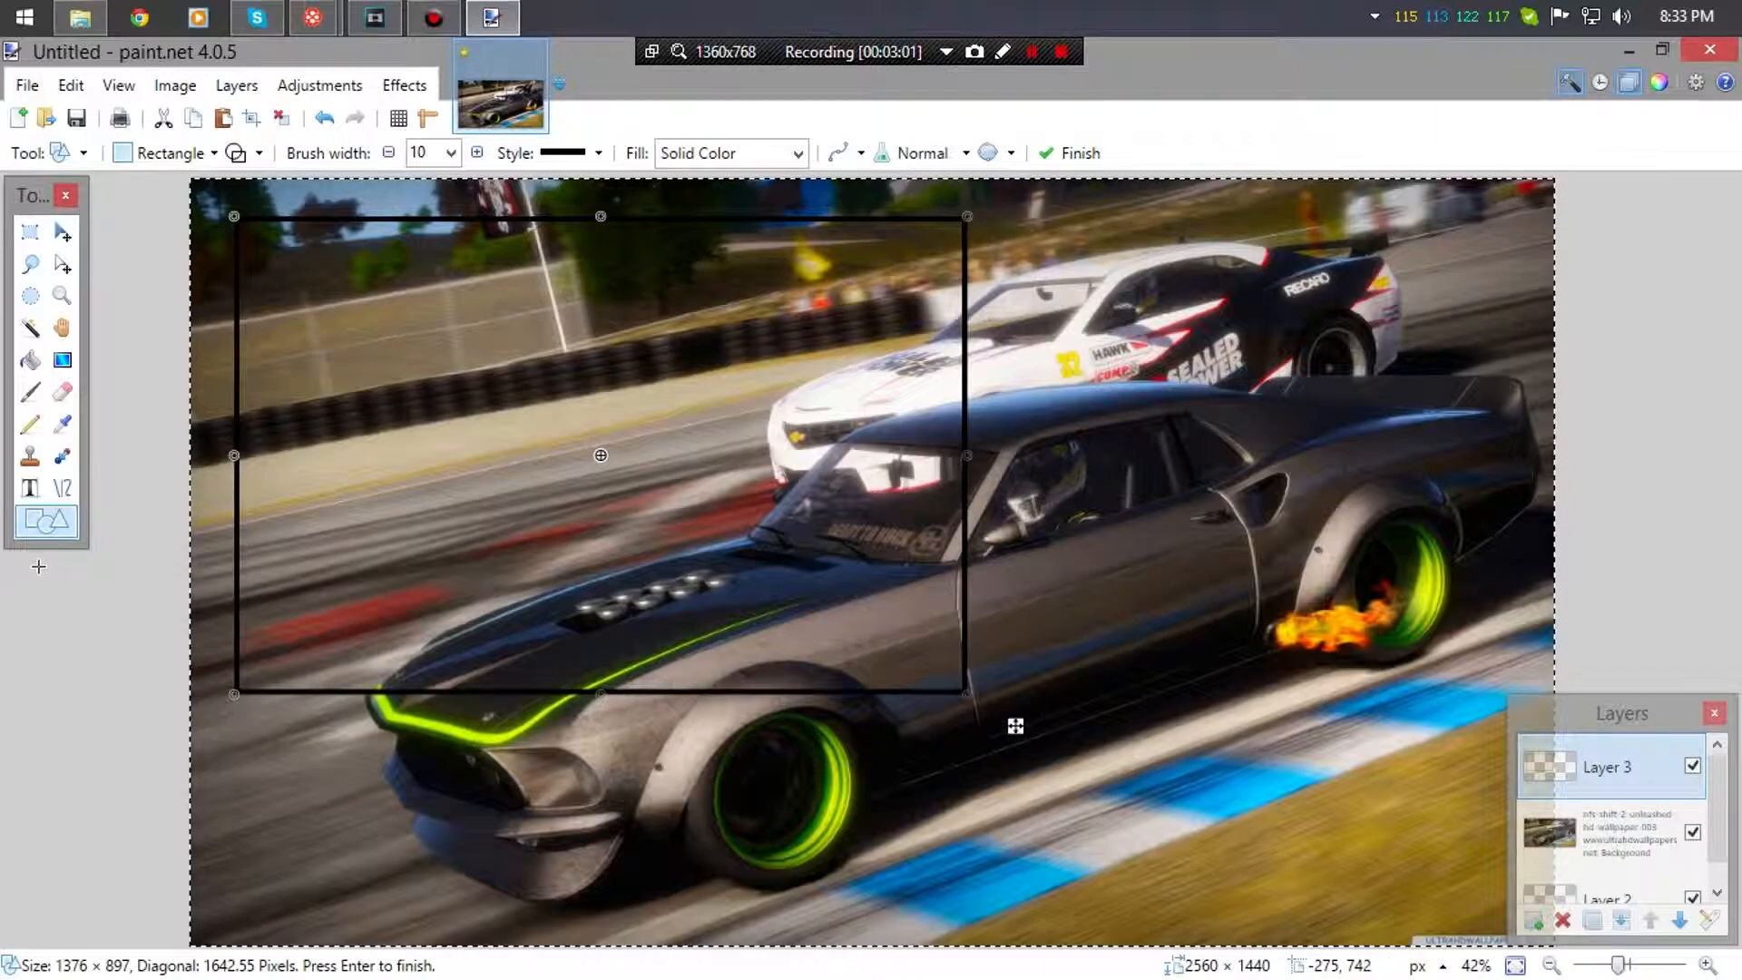
pyautogui.click(31, 243)
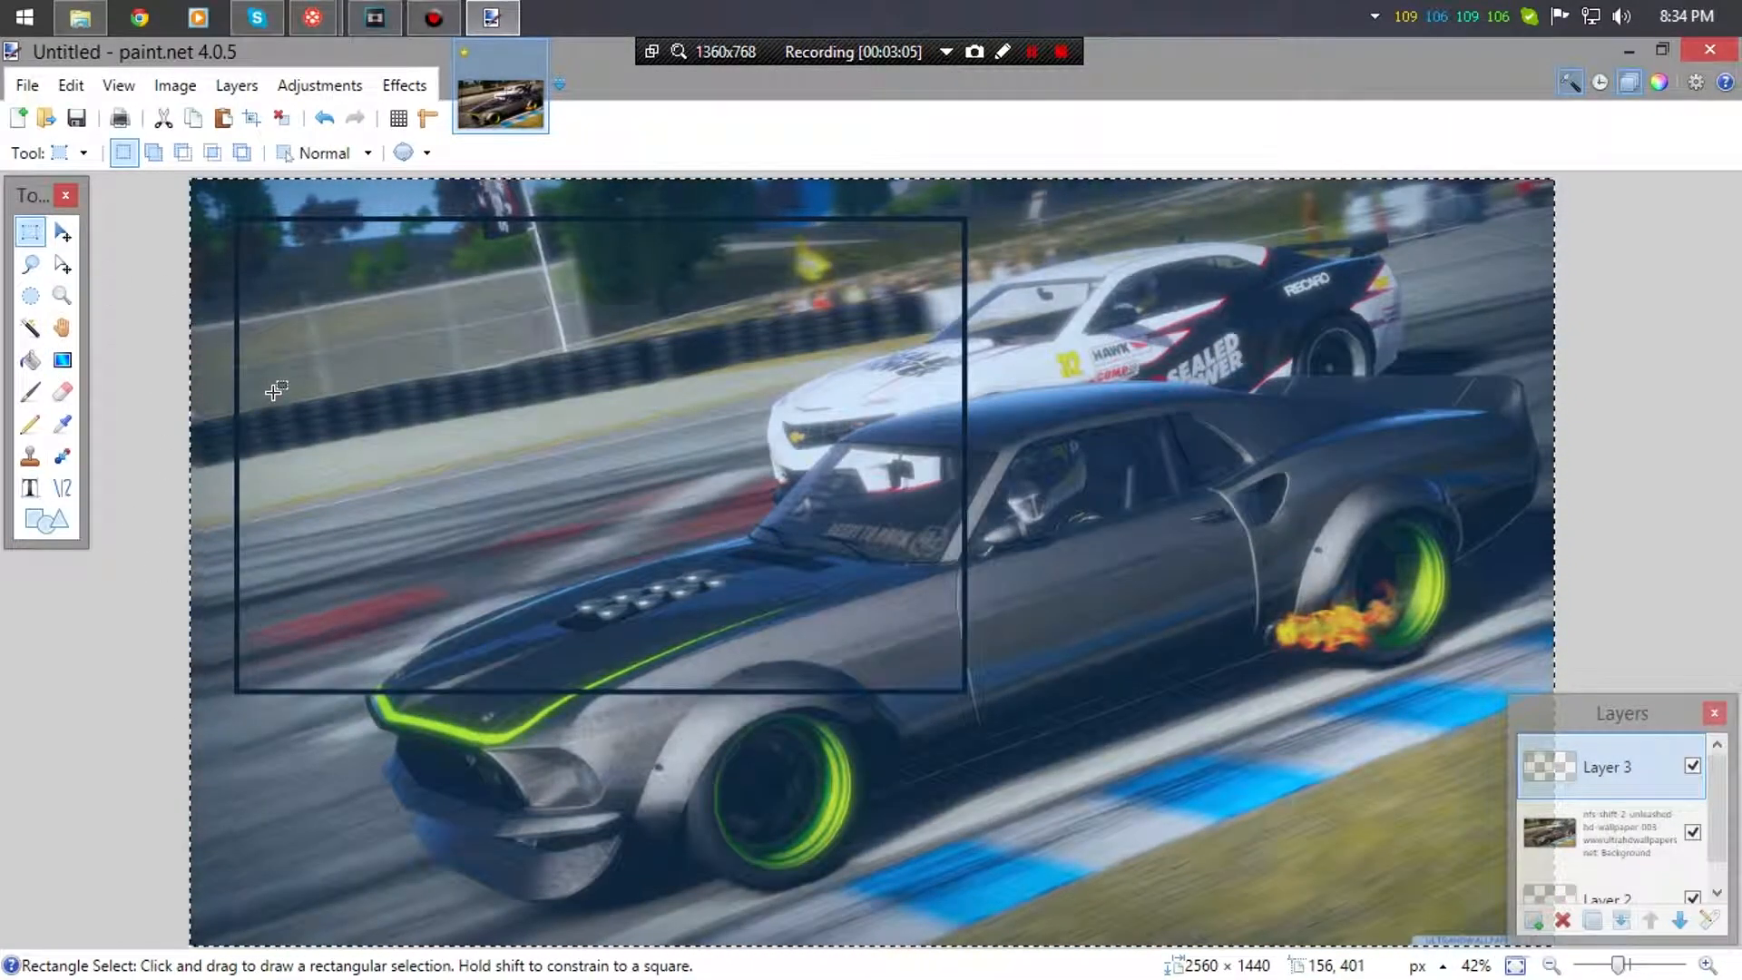
# - On the wallpaper layer, select the area inside the black frame and delete it to transparency
pyautogui.click(257, 368)
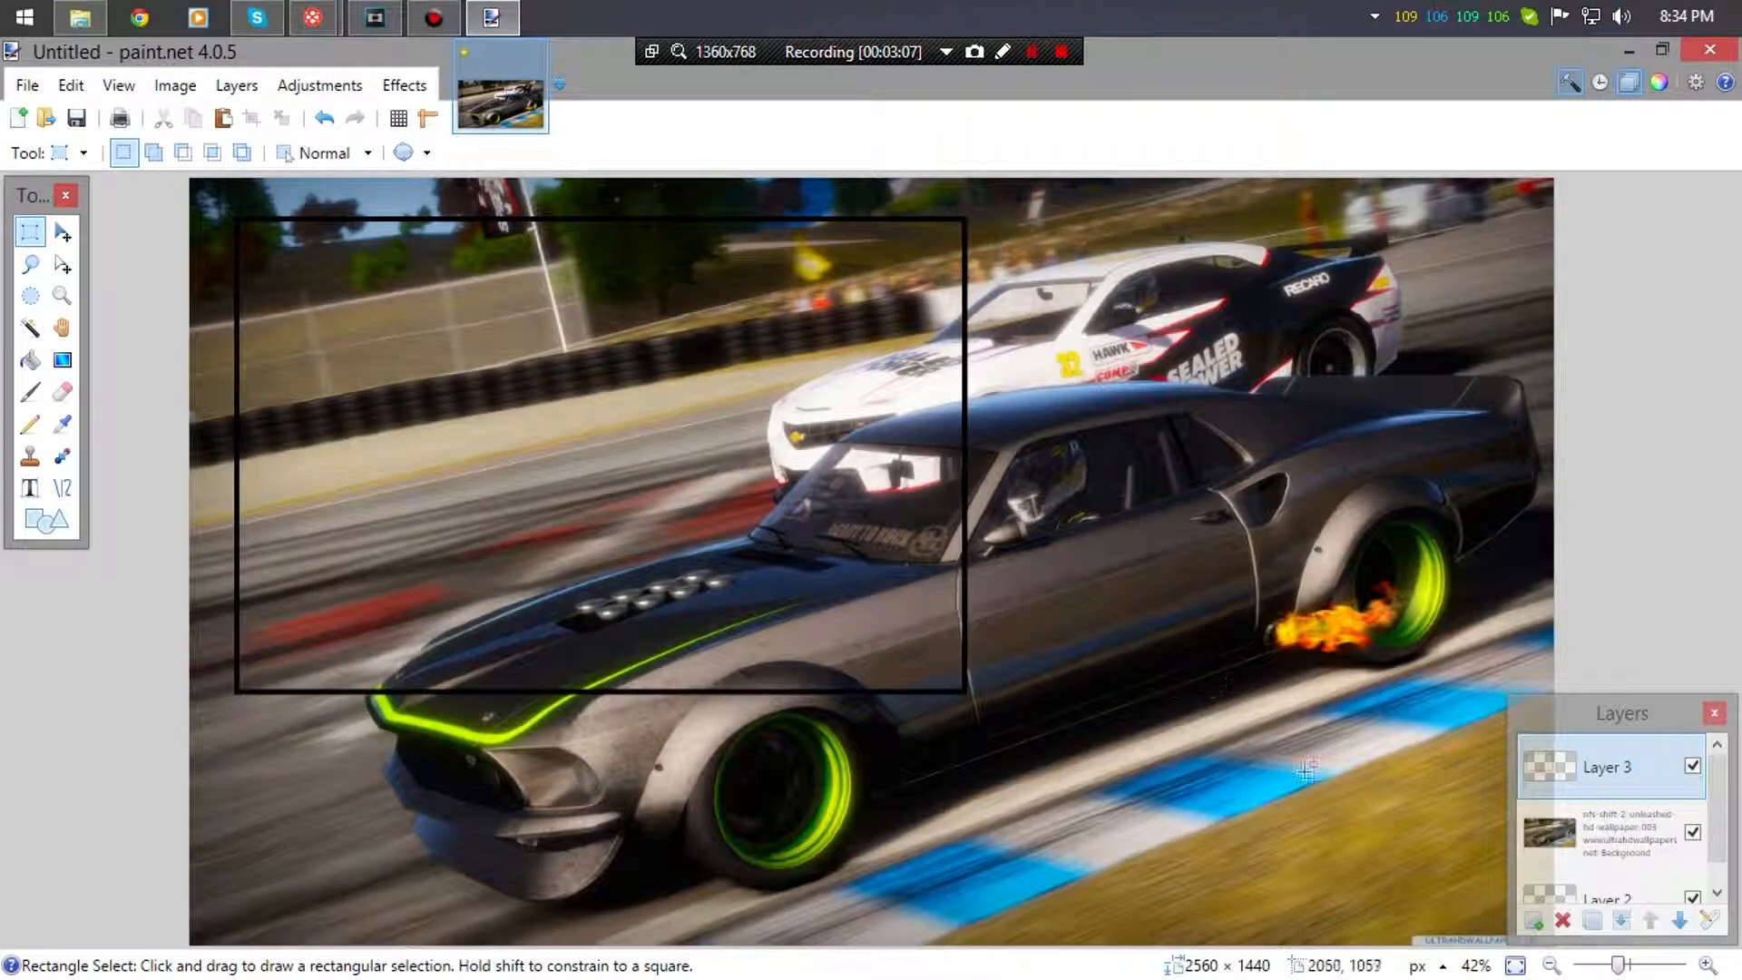
pyautogui.click(1607, 835)
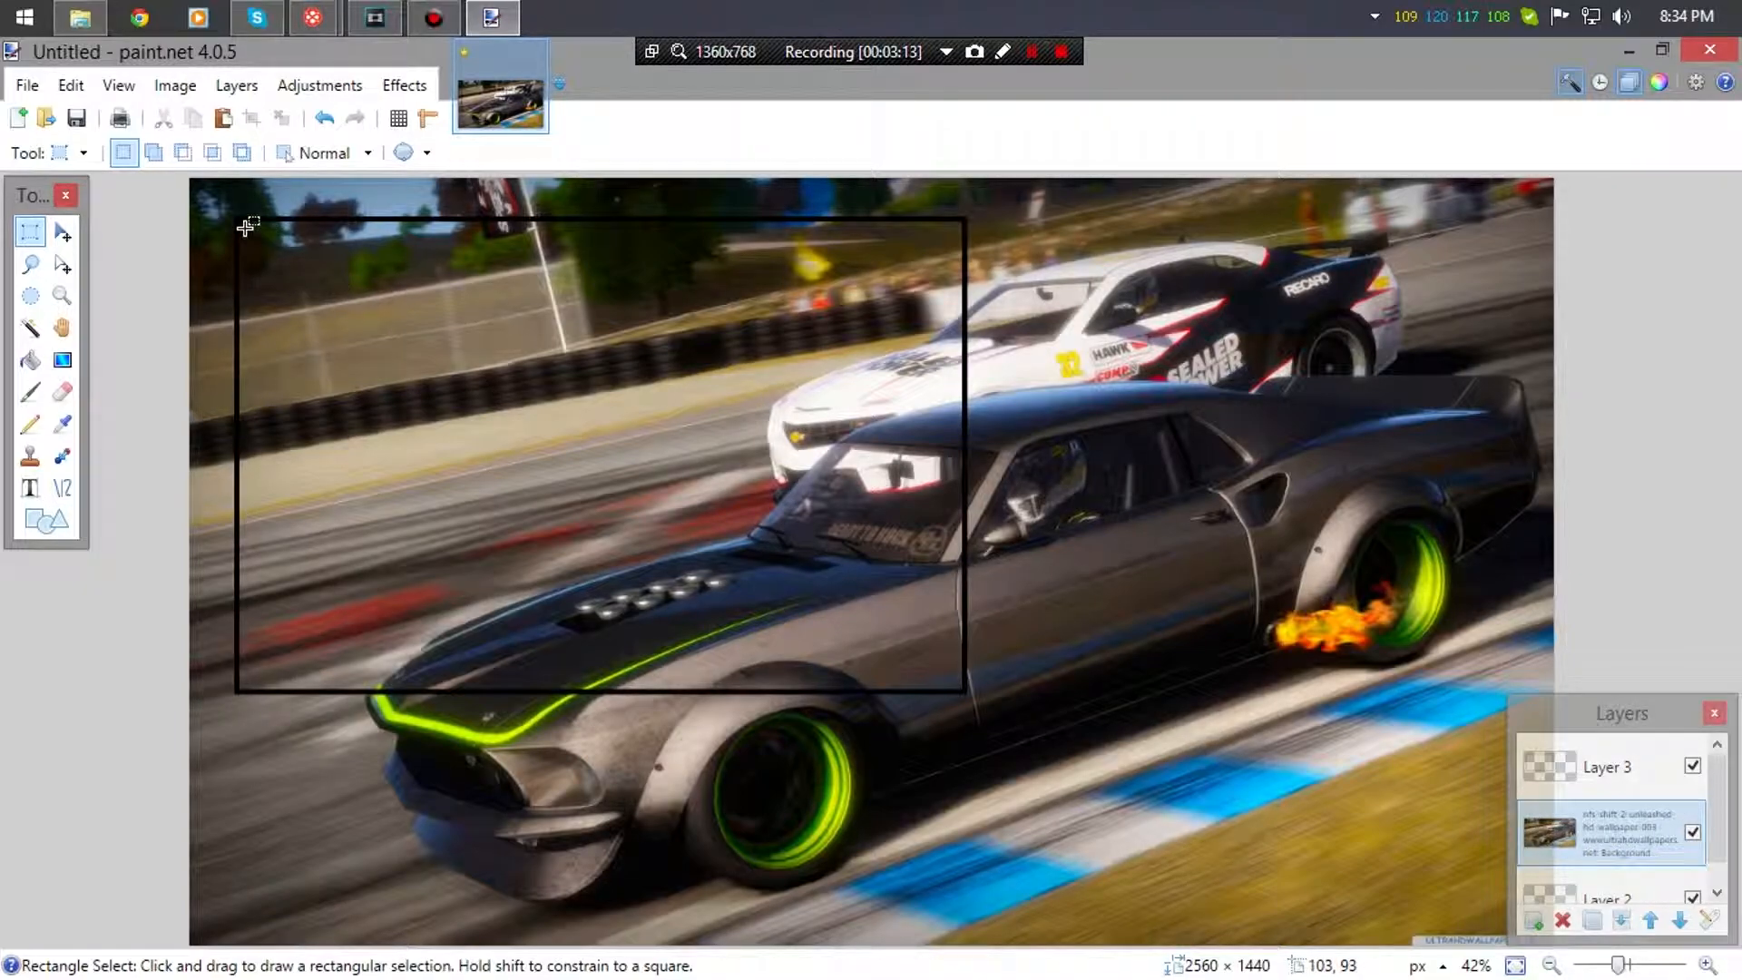
pyautogui.moveTo(239, 218); pyautogui.dragTo(965, 691)
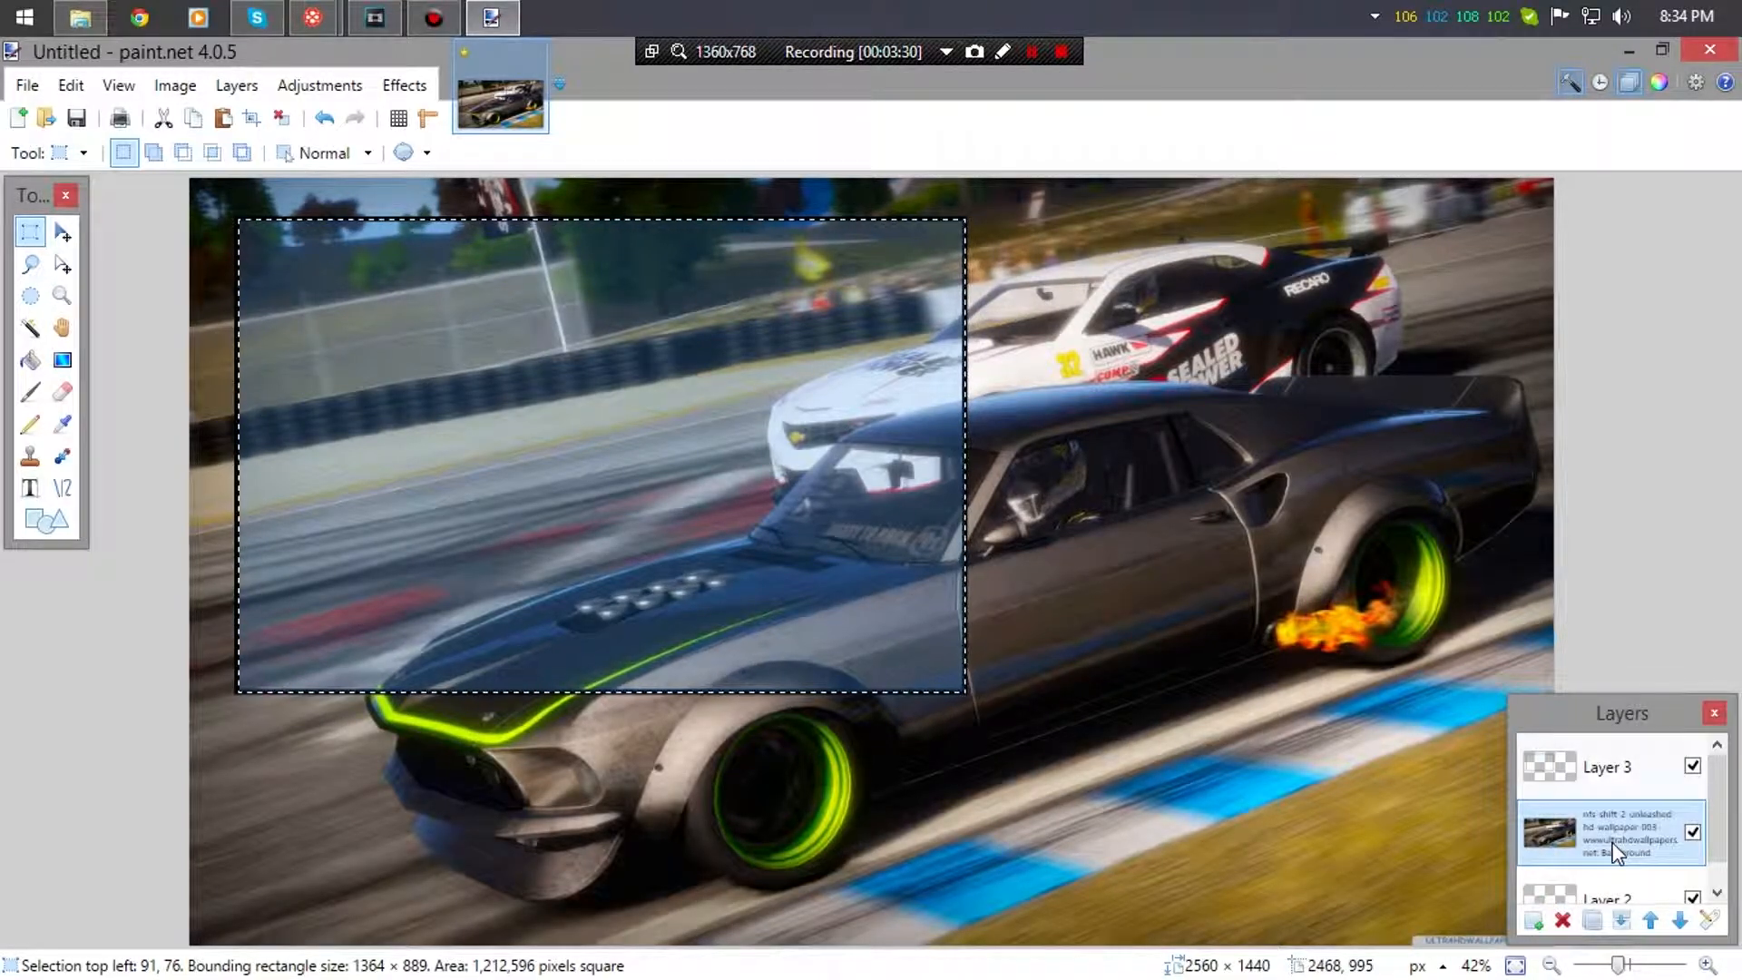
pyautogui.press('Delete')
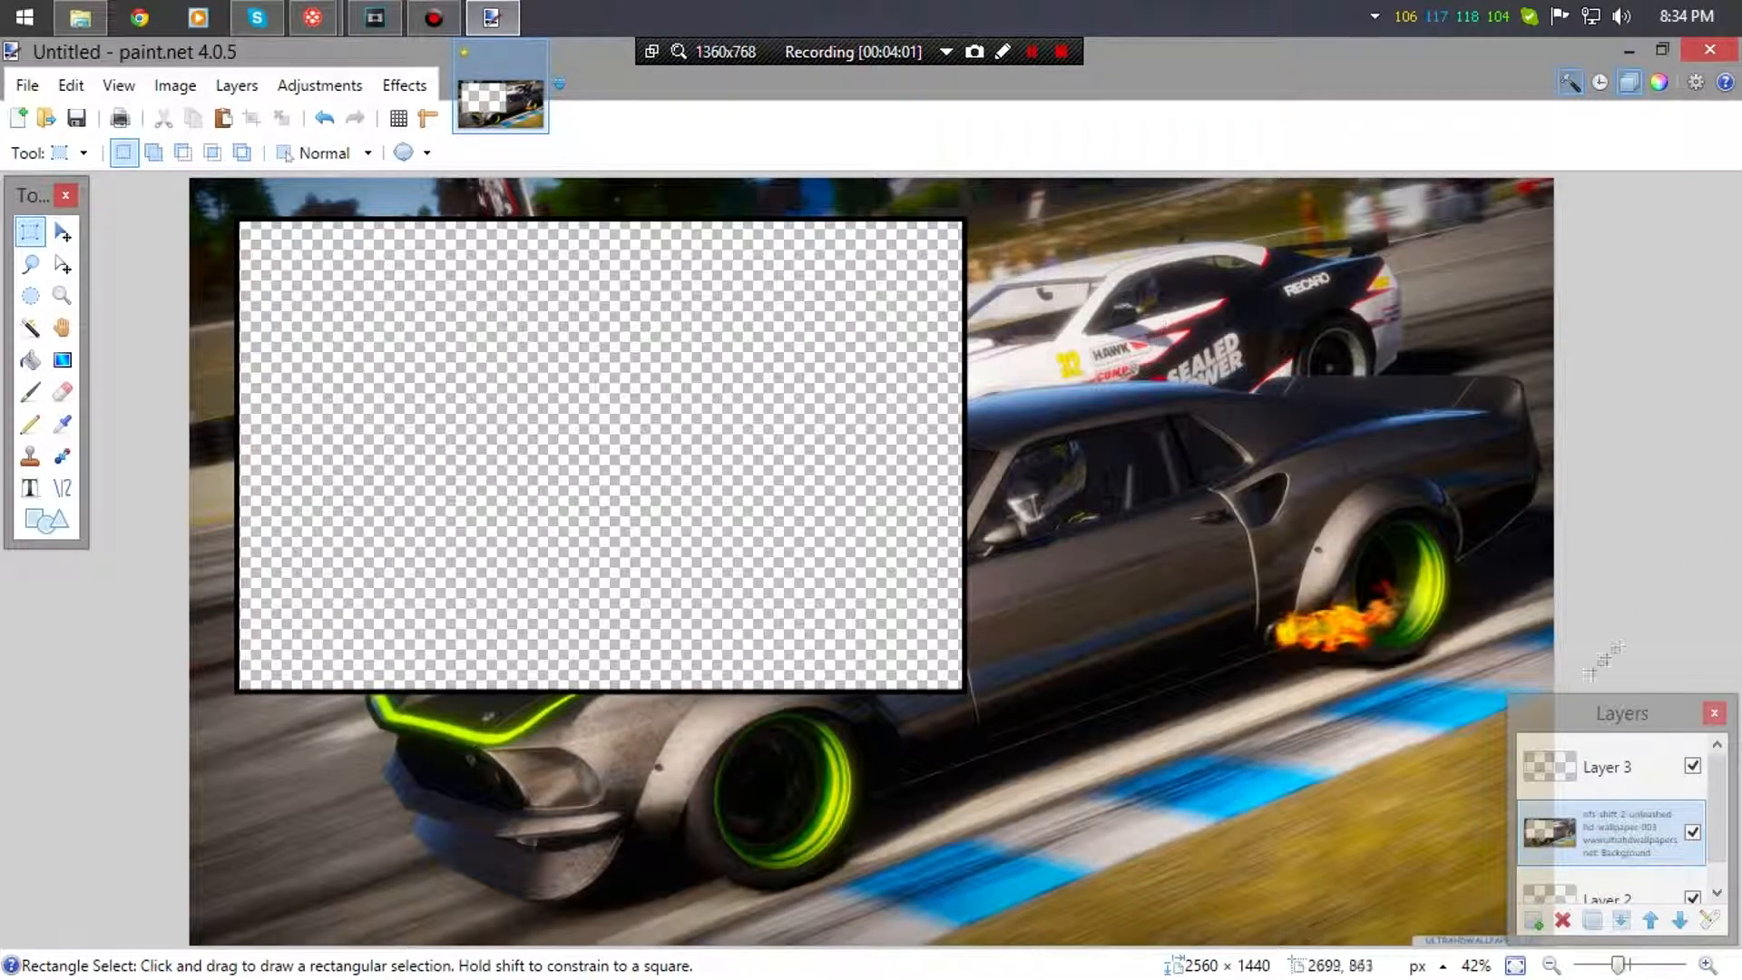
# - Save the image as a PNG file named tutorial
pyautogui.click(28, 86)
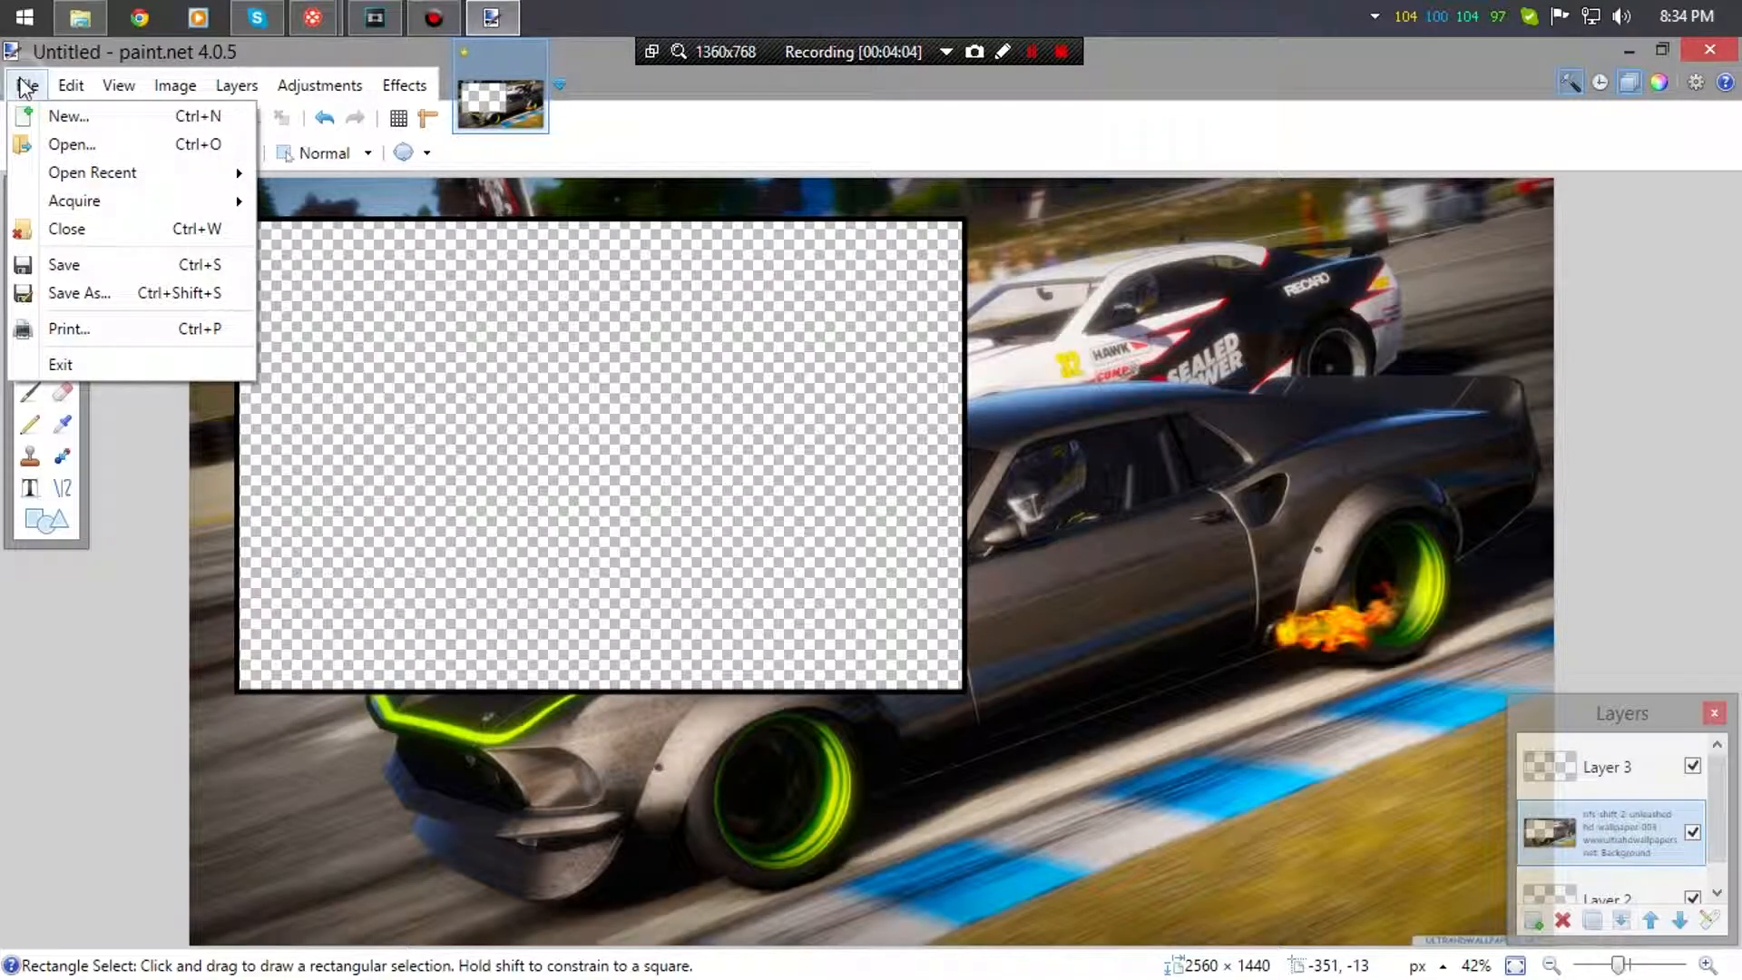
pyautogui.click(120, 288)
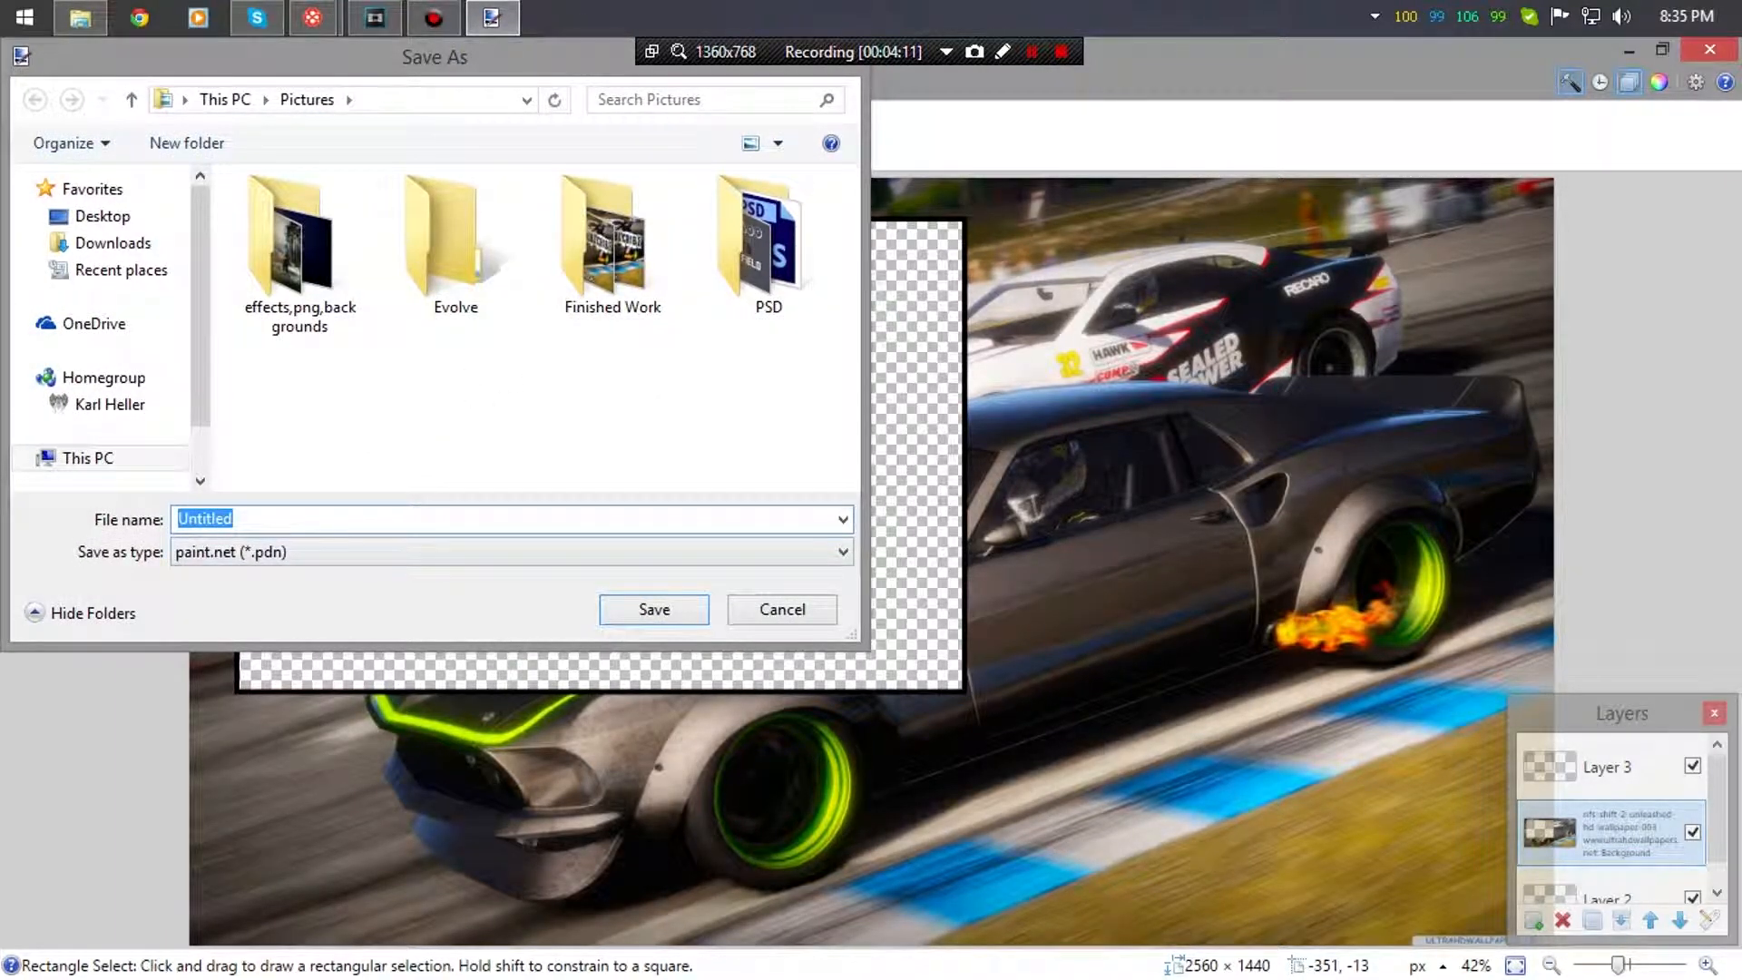
pyautogui.write('tutorial')
pyautogui.click(312, 554)
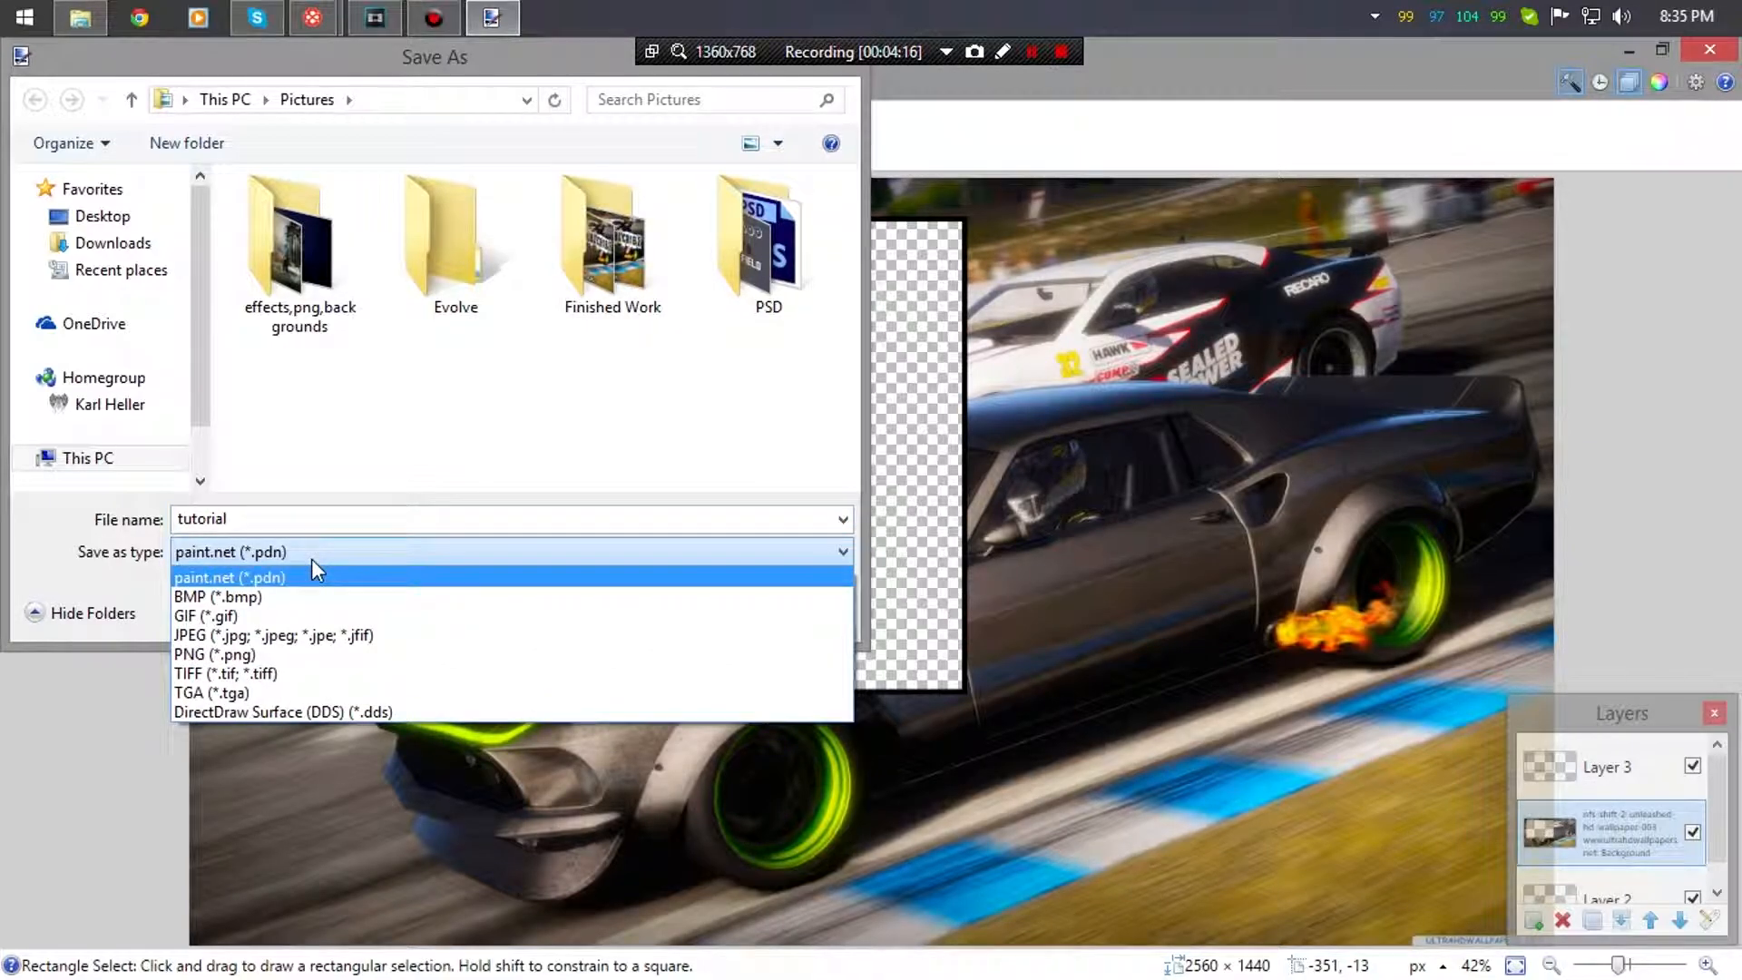
pyautogui.click(289, 654)
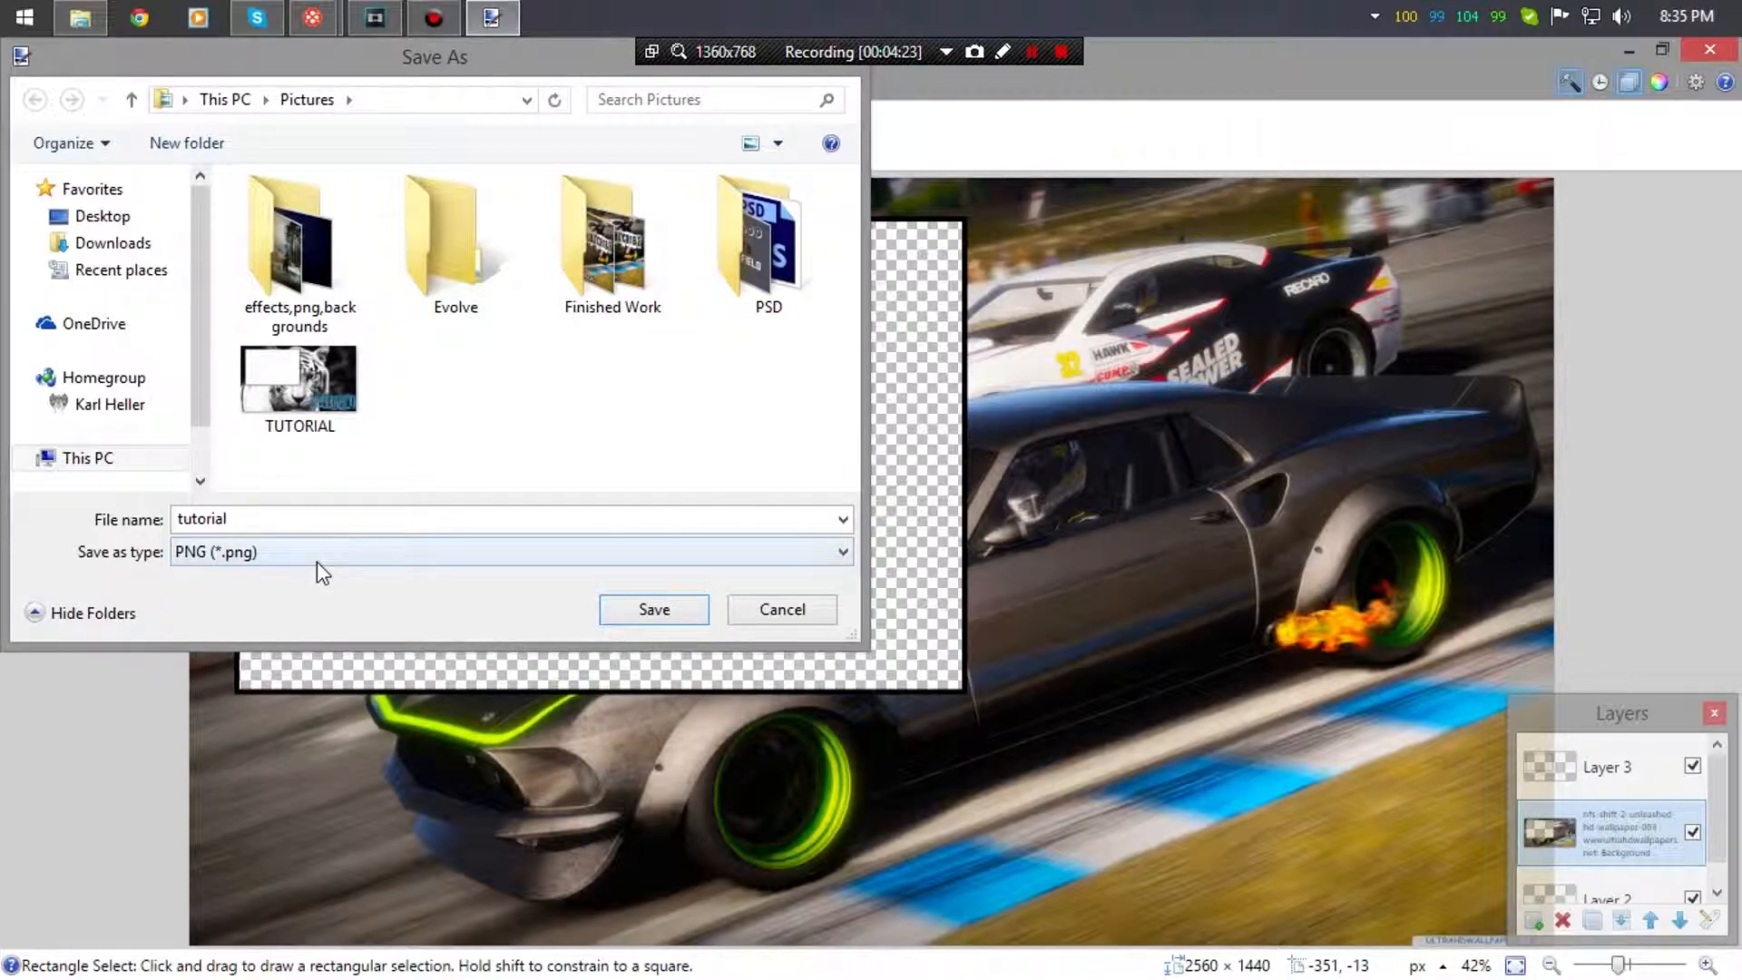
pyautogui.click(299, 515)
pyautogui.click(299, 515)
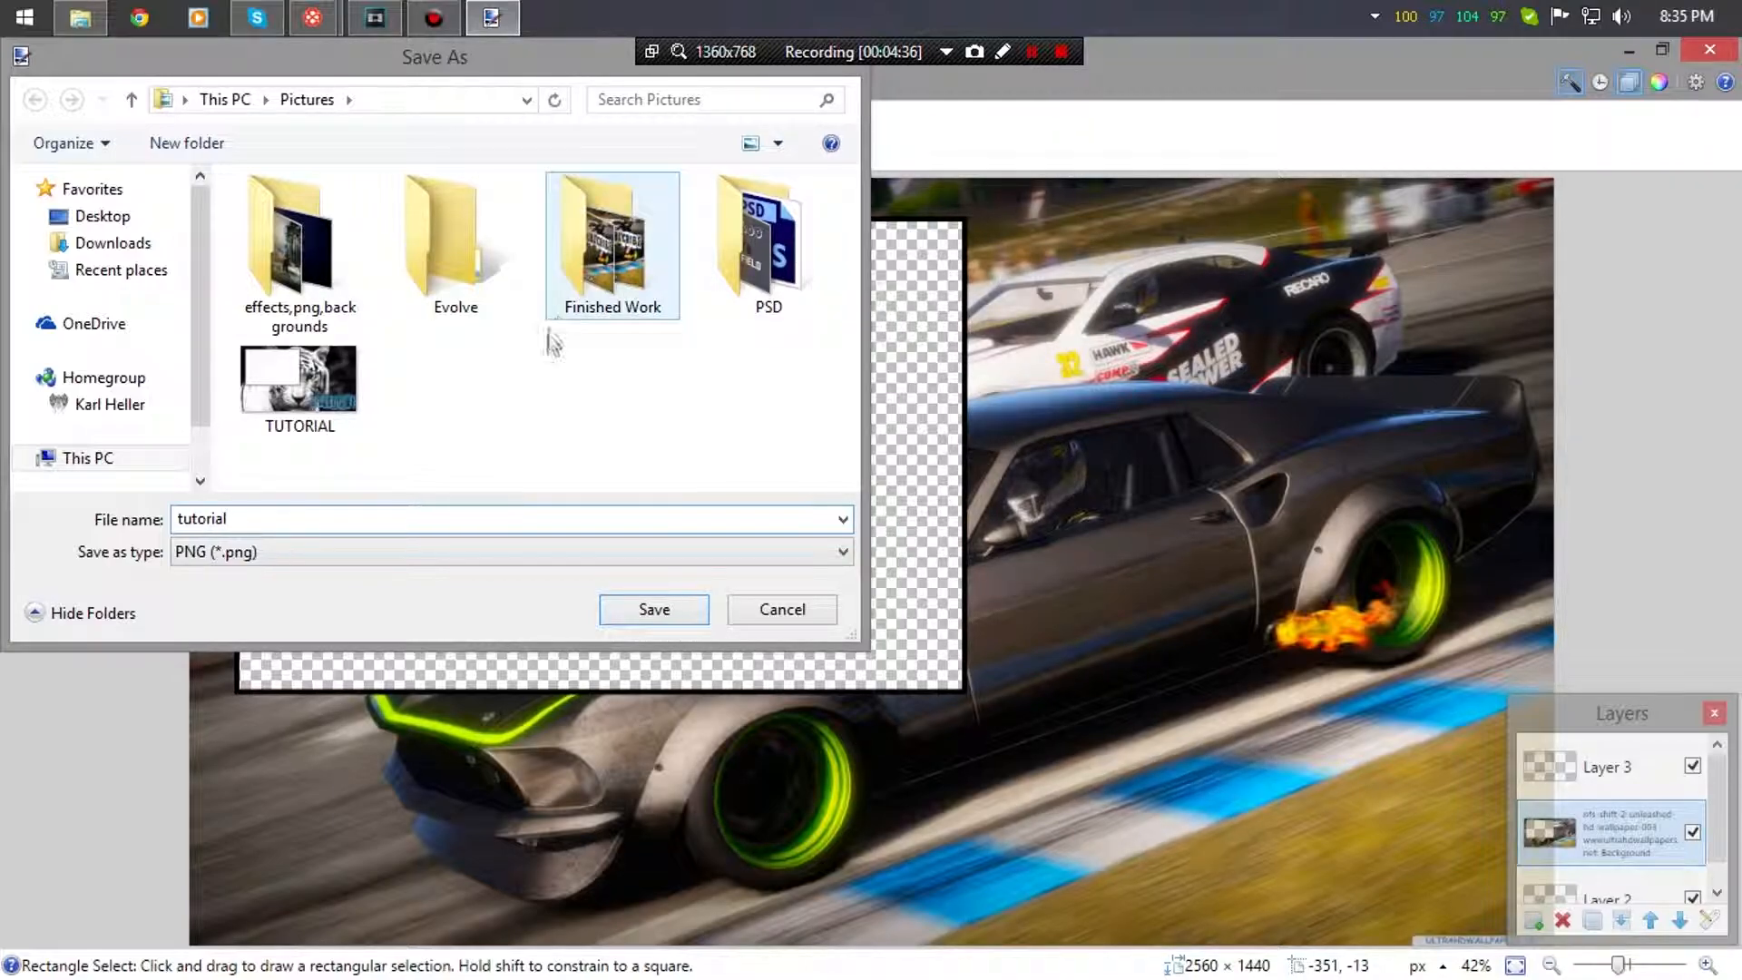
pyautogui.click(631, 609)
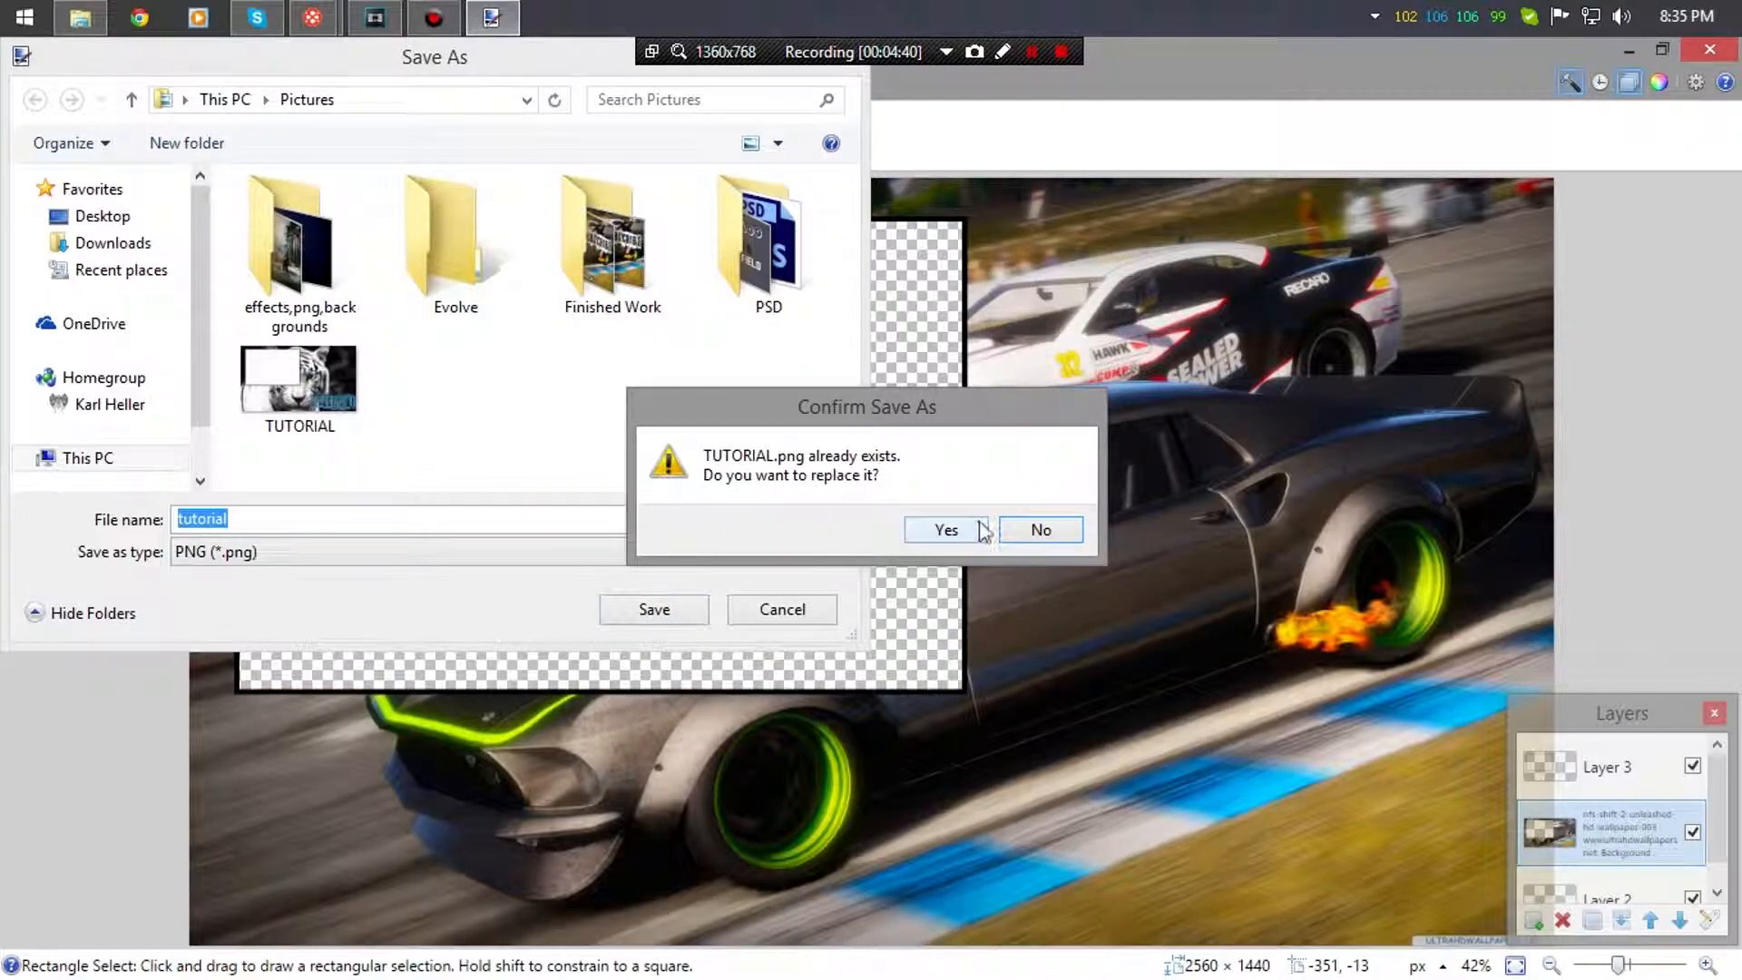
# - Decline replacing TUTORIAL.png and save under the new name hhehhee instead
pyautogui.click(1012, 531)
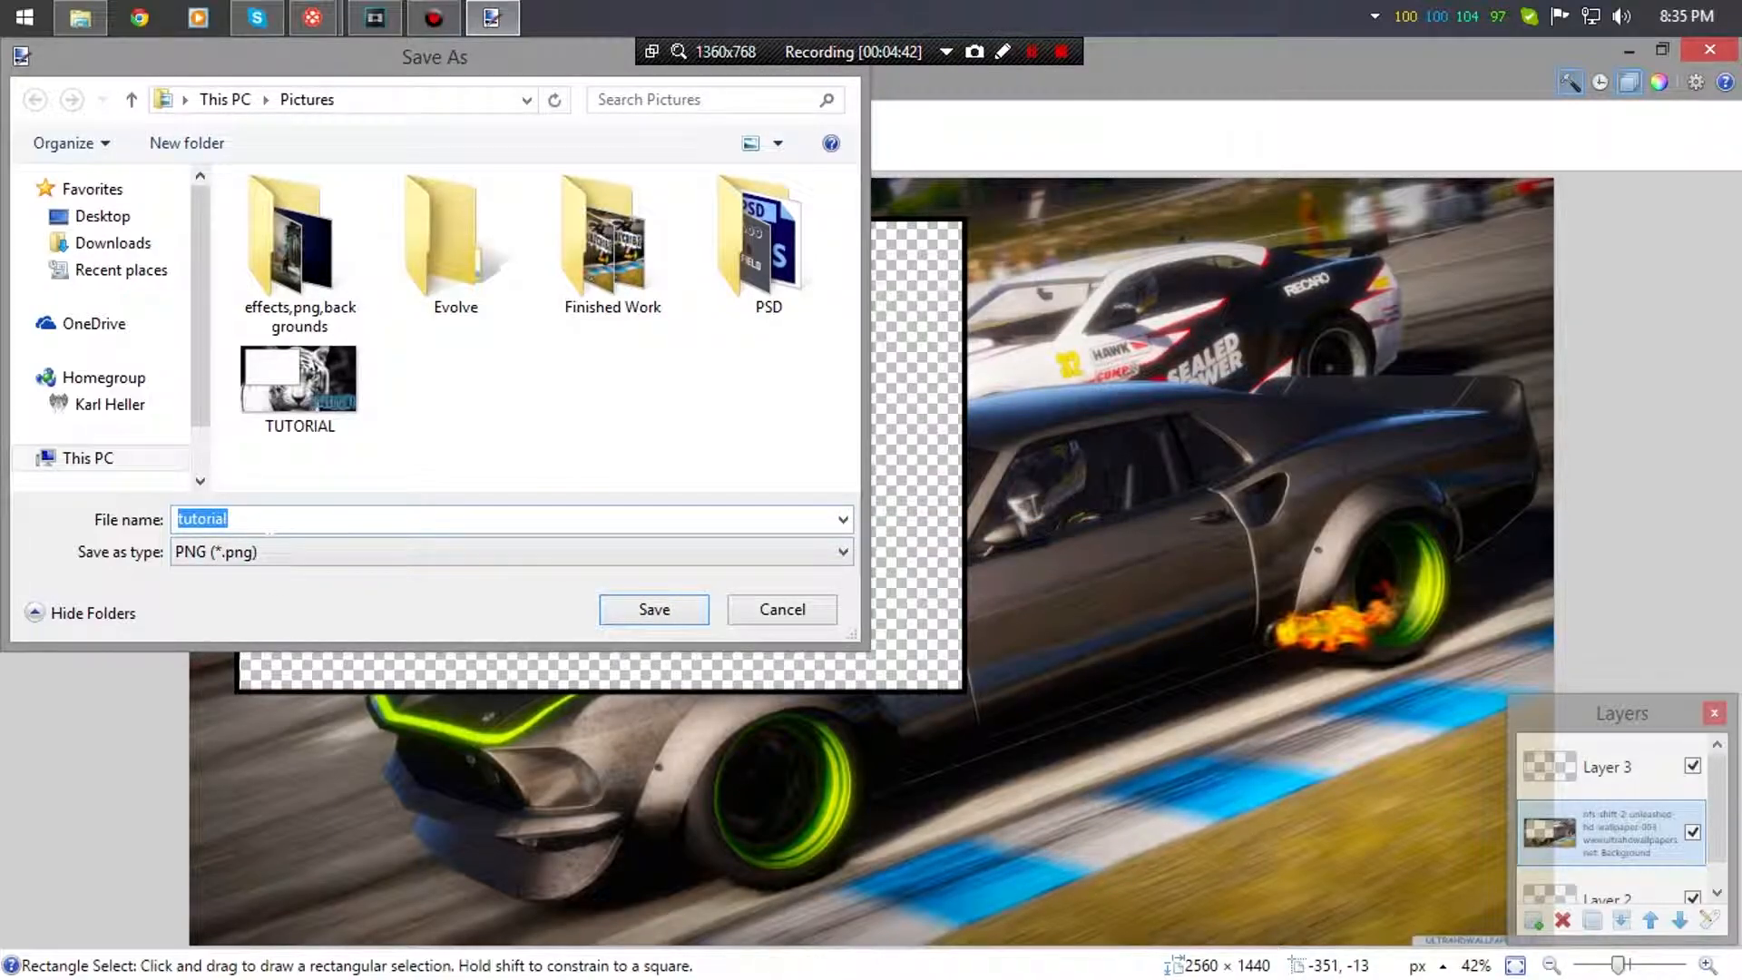
pyautogui.write('hhehhee')
pyautogui.click(681, 610)
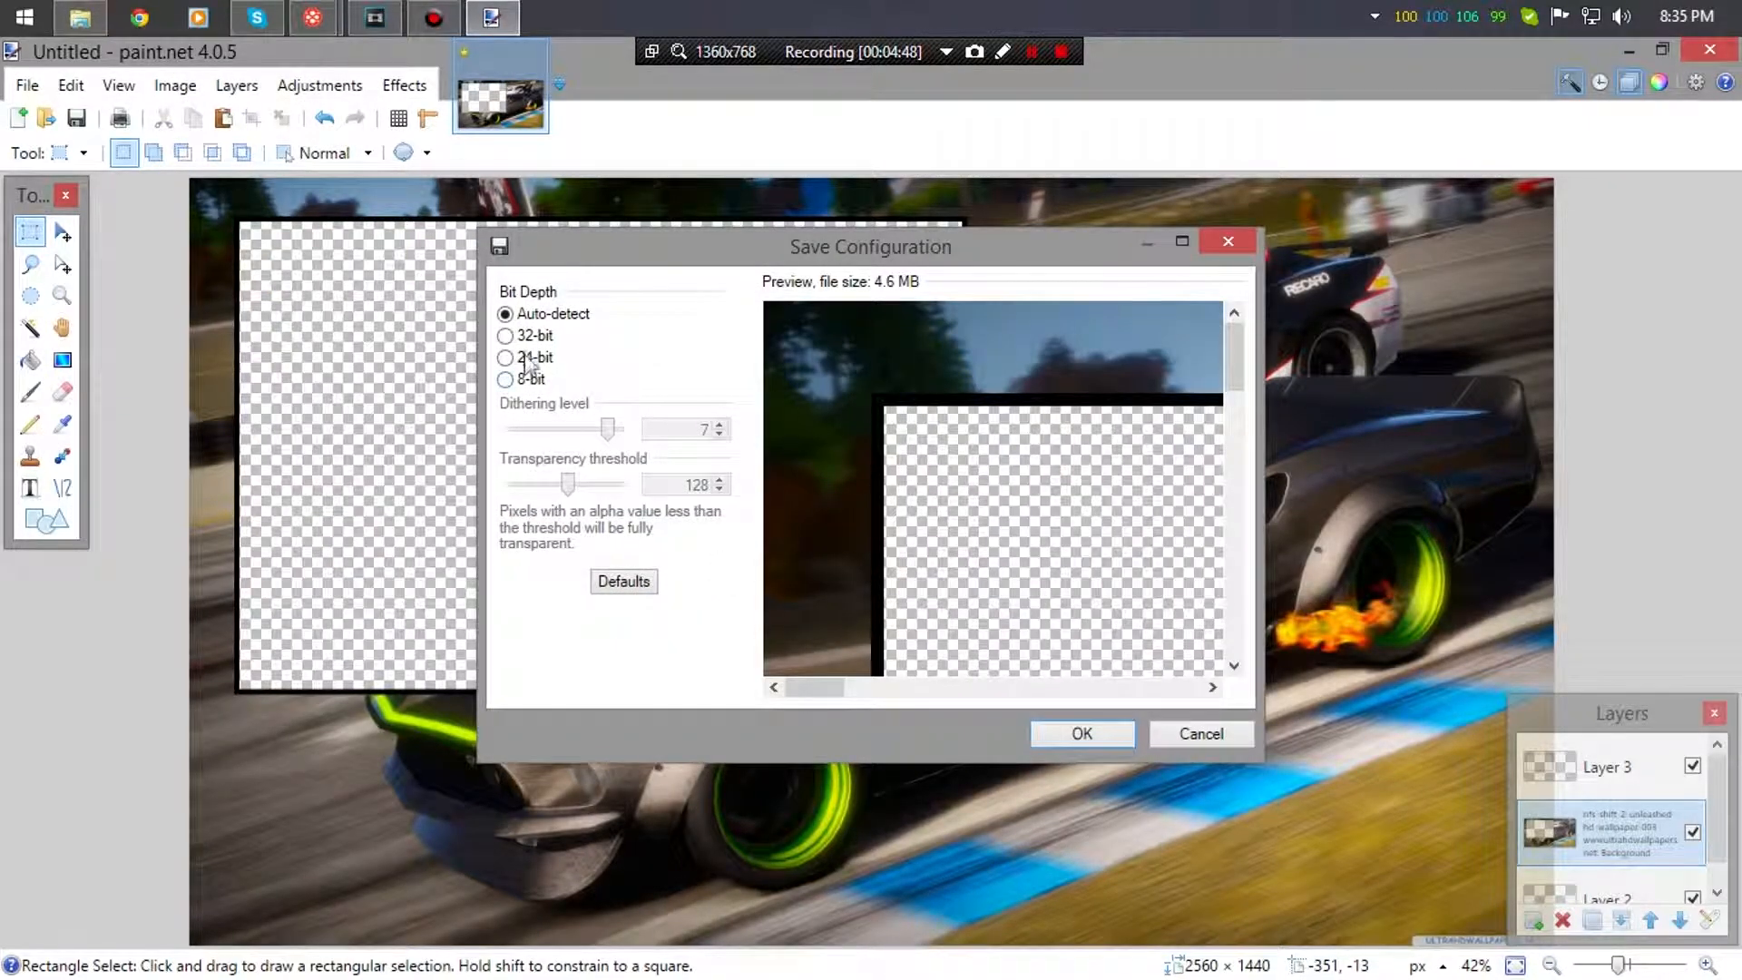
# - Keep Auto-detect bit depth, flatten and save hhehhee.png, then close paint.net
pyautogui.click(513, 360)
pyautogui.click(531, 337)
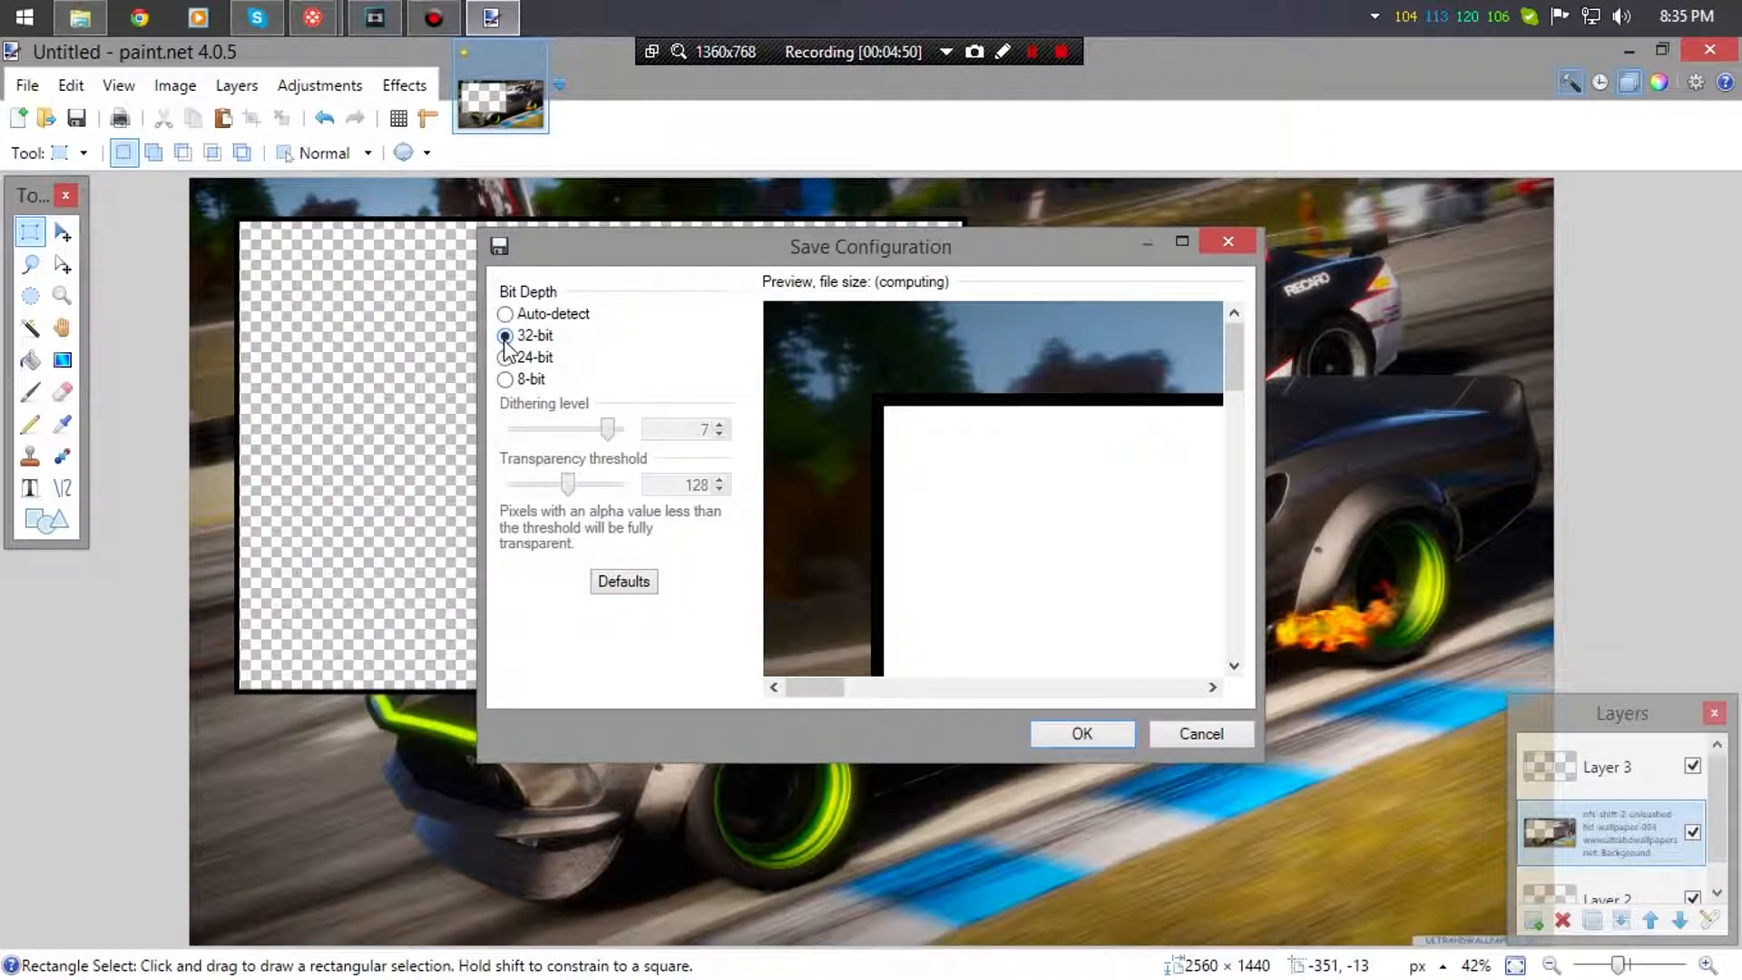
pyautogui.click(507, 315)
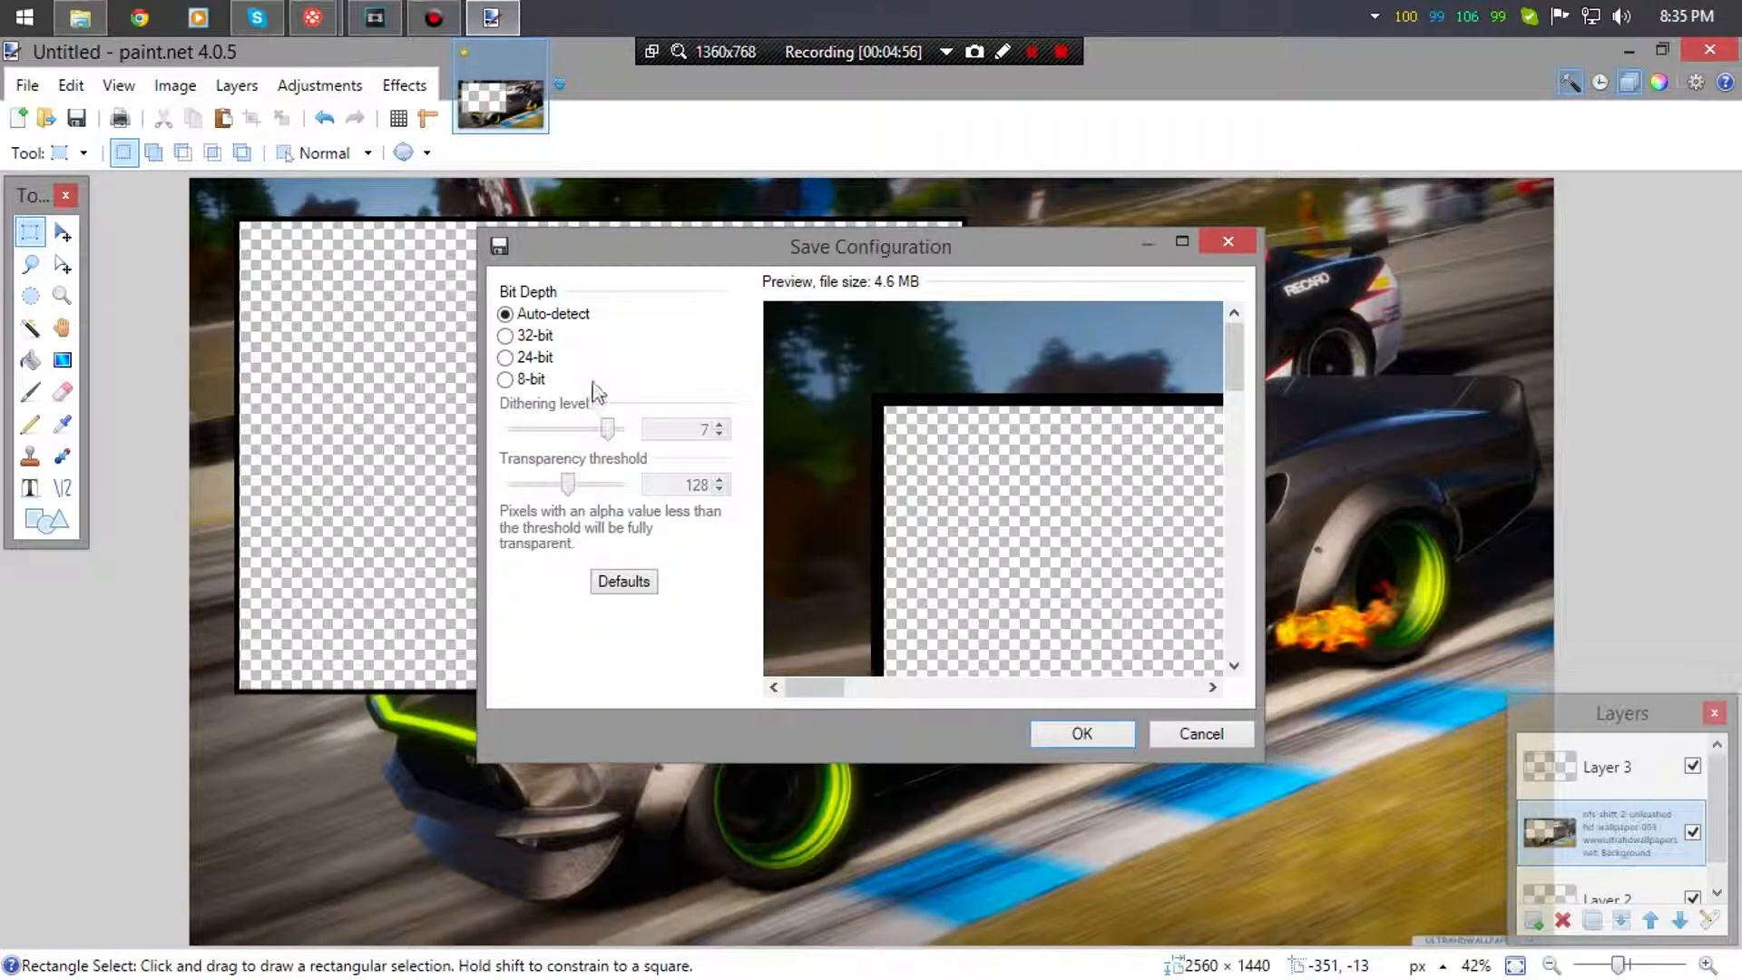
pyautogui.click(510, 338)
pyautogui.click(505, 314)
pyautogui.click(1080, 734)
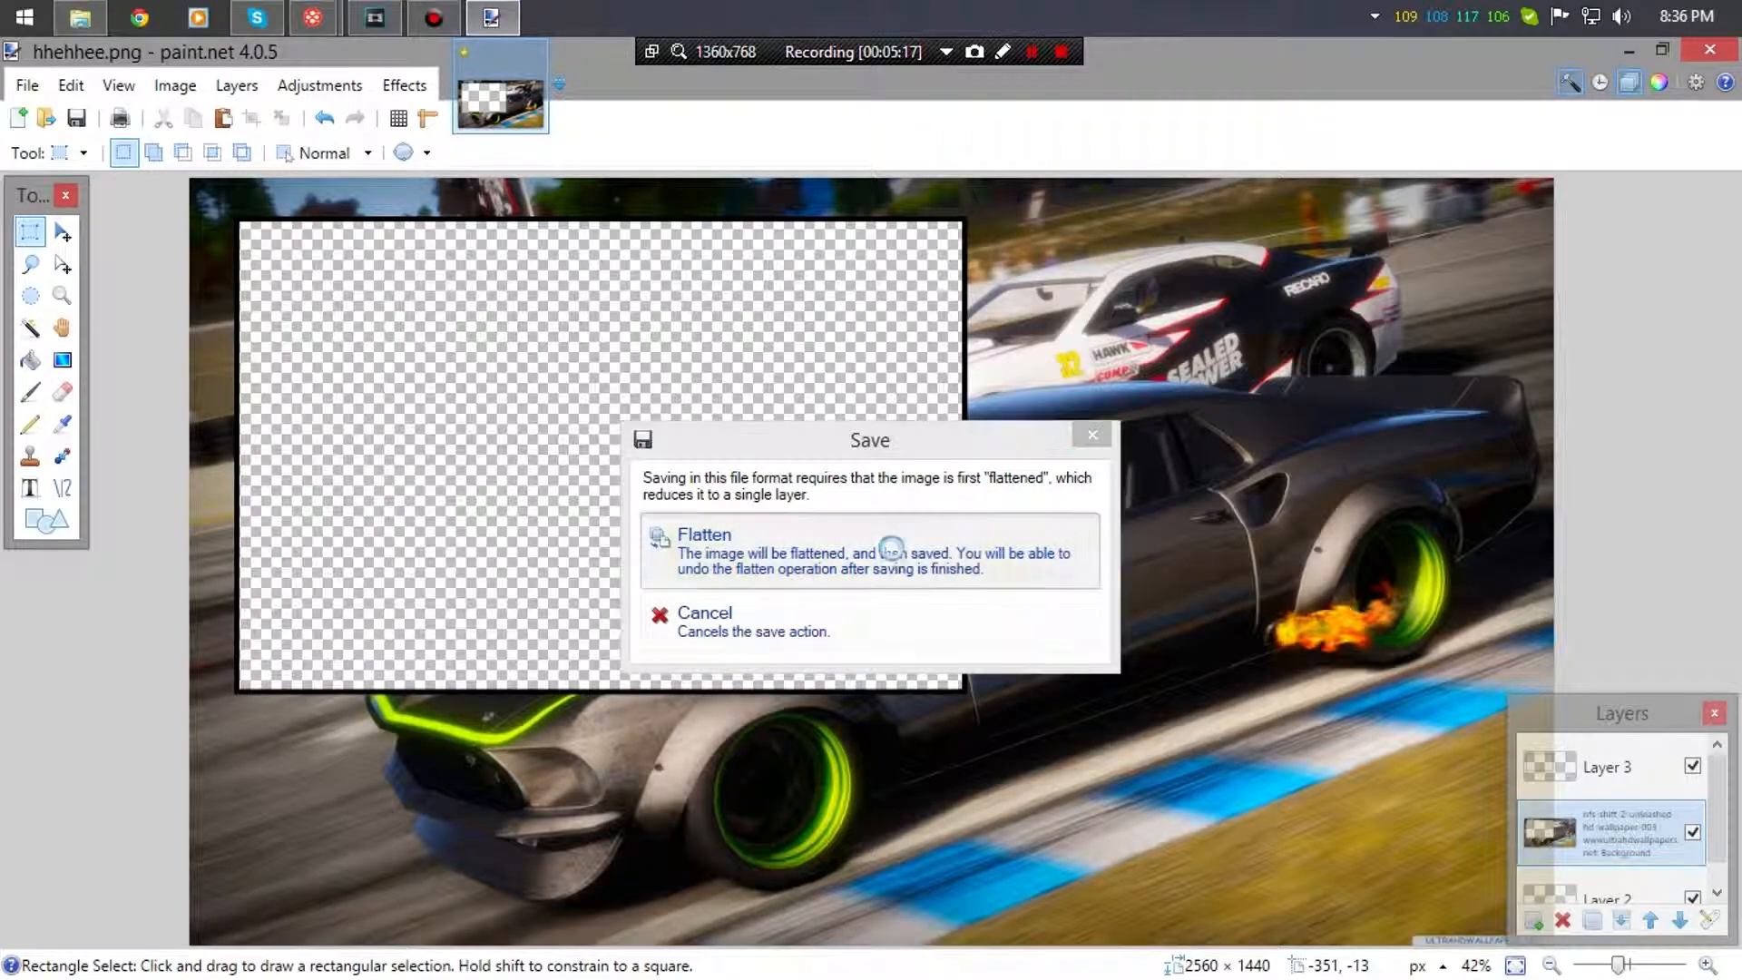
pyautogui.click(891, 548)
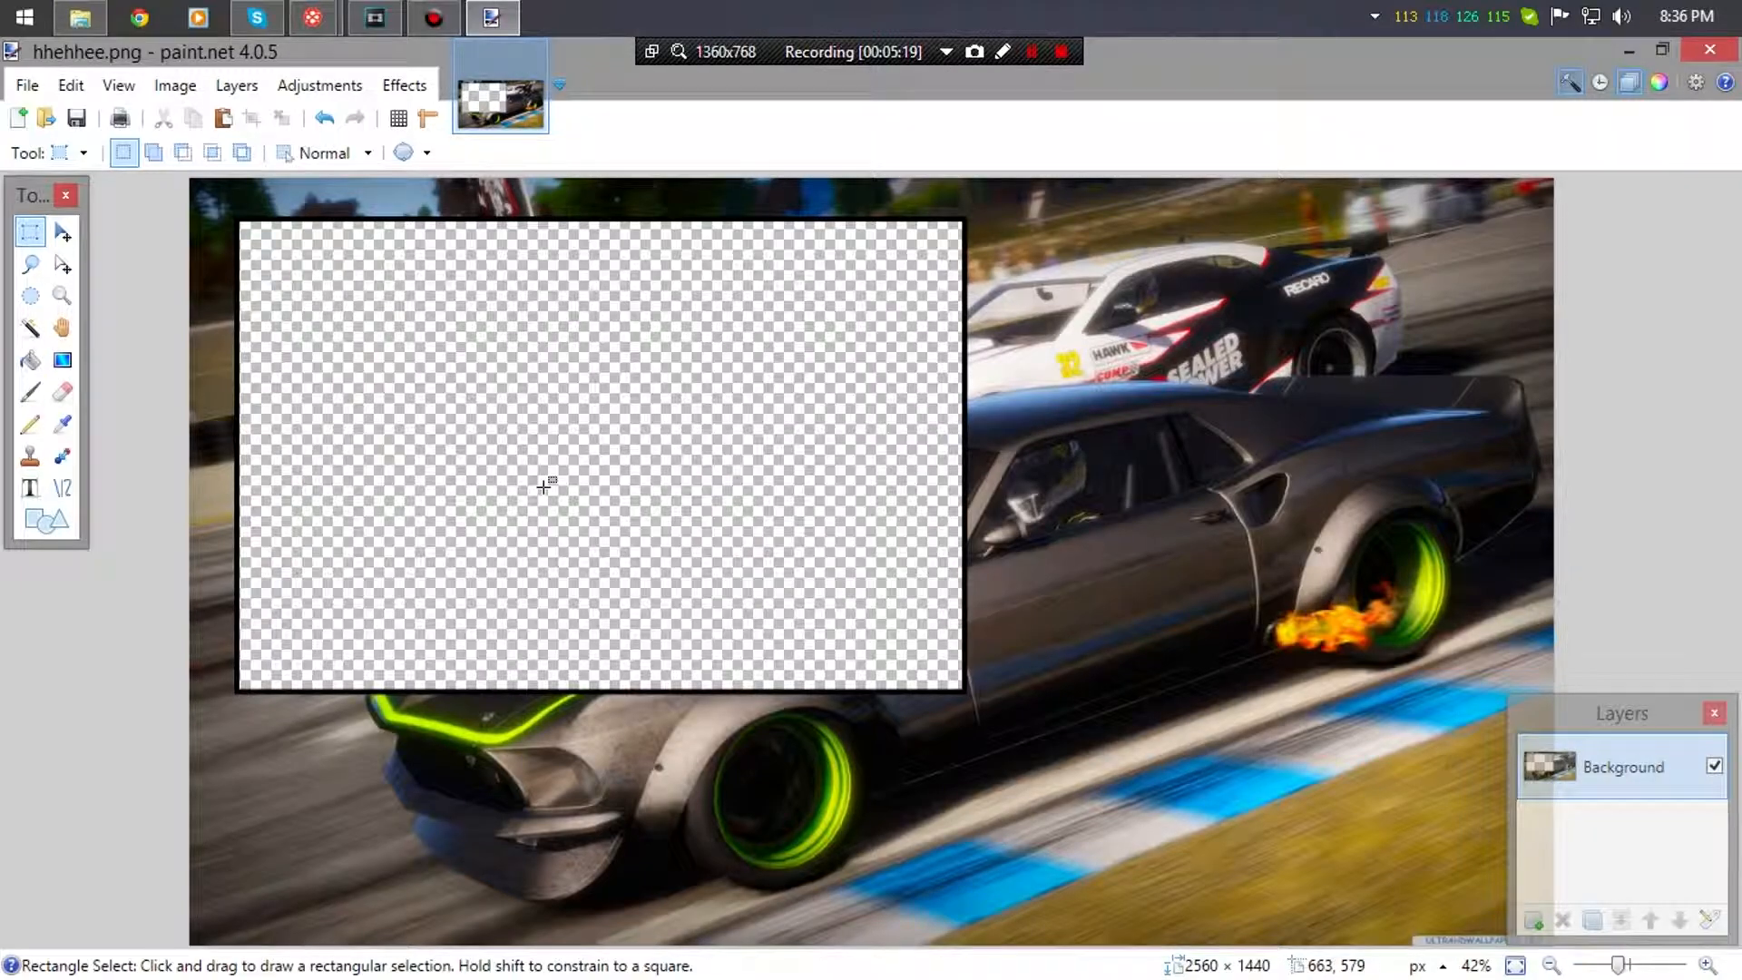
pyautogui.click(1710, 50)
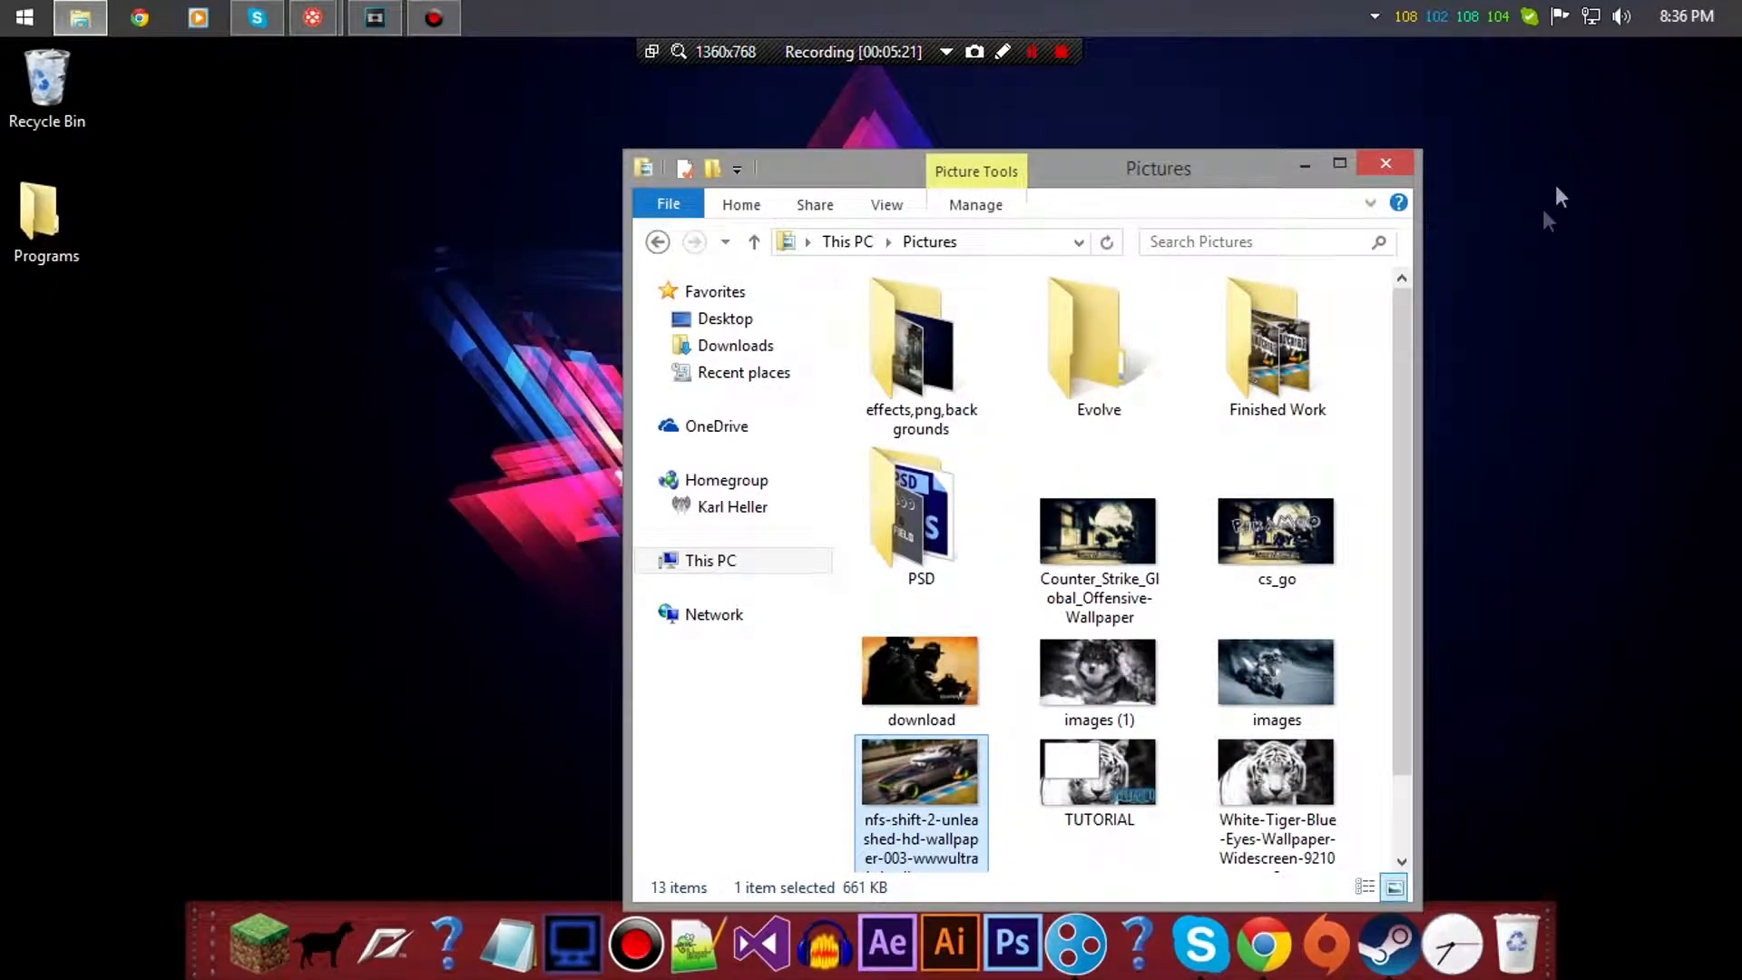
# - Reopen the Pictures folder and select the saved hhehhee.png image
pyautogui.click(1304, 164)
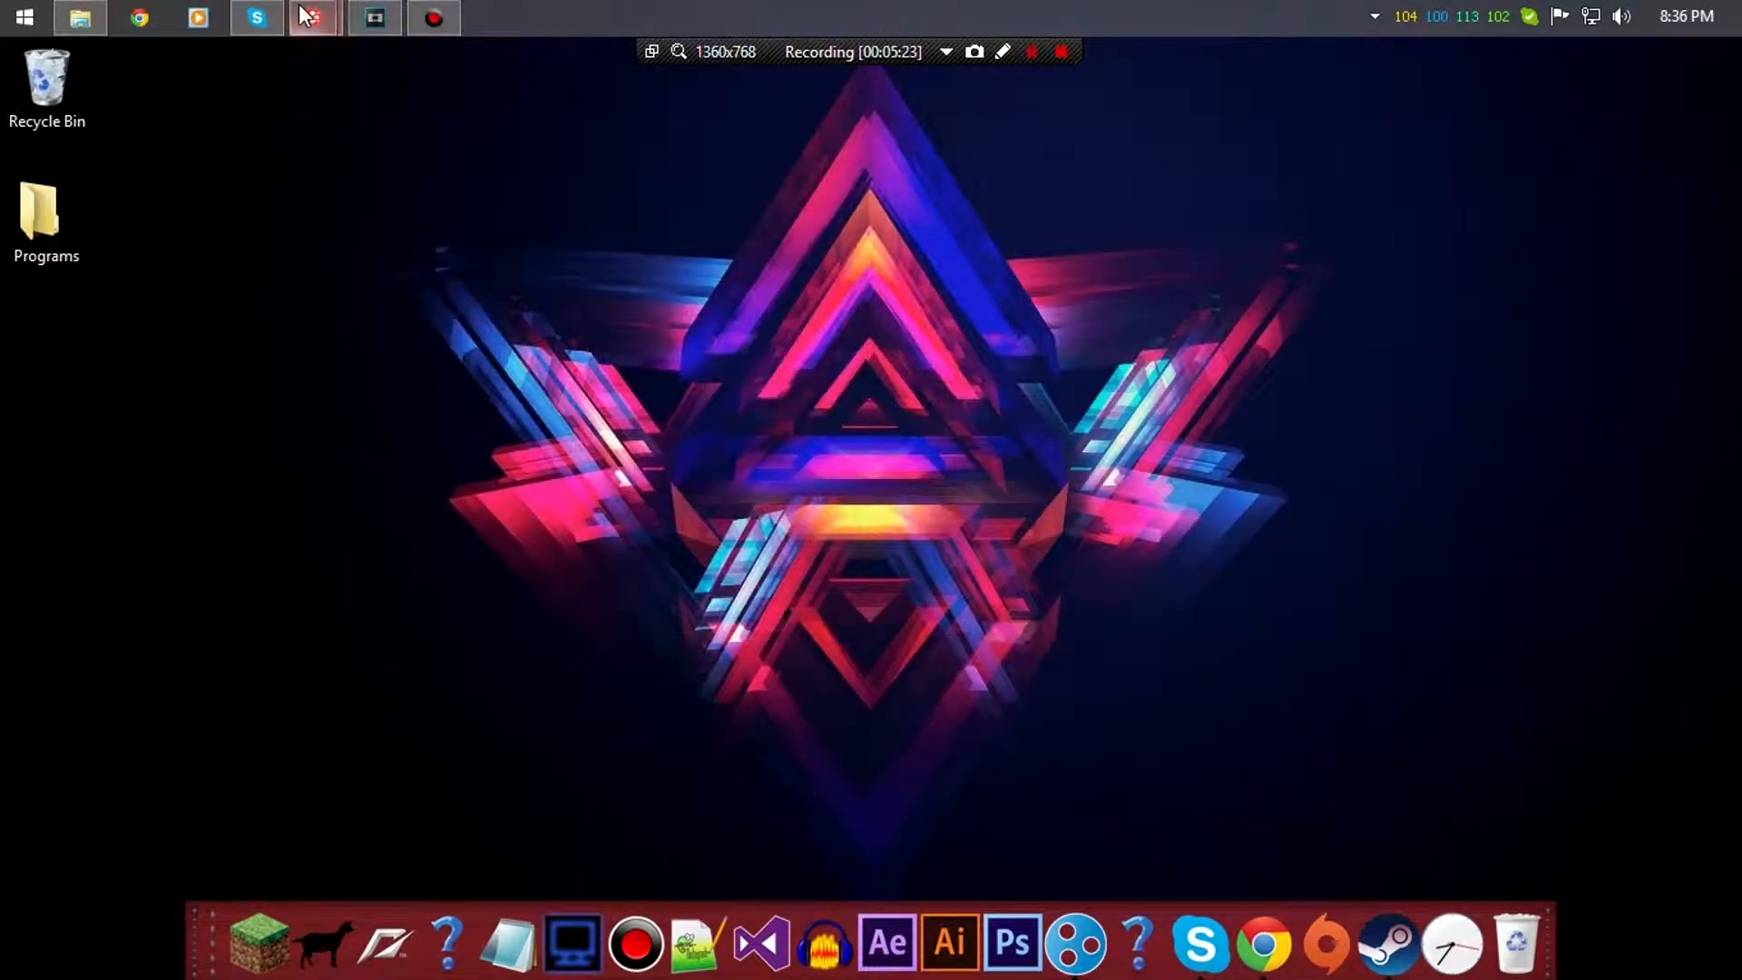
pyautogui.click(375, 18)
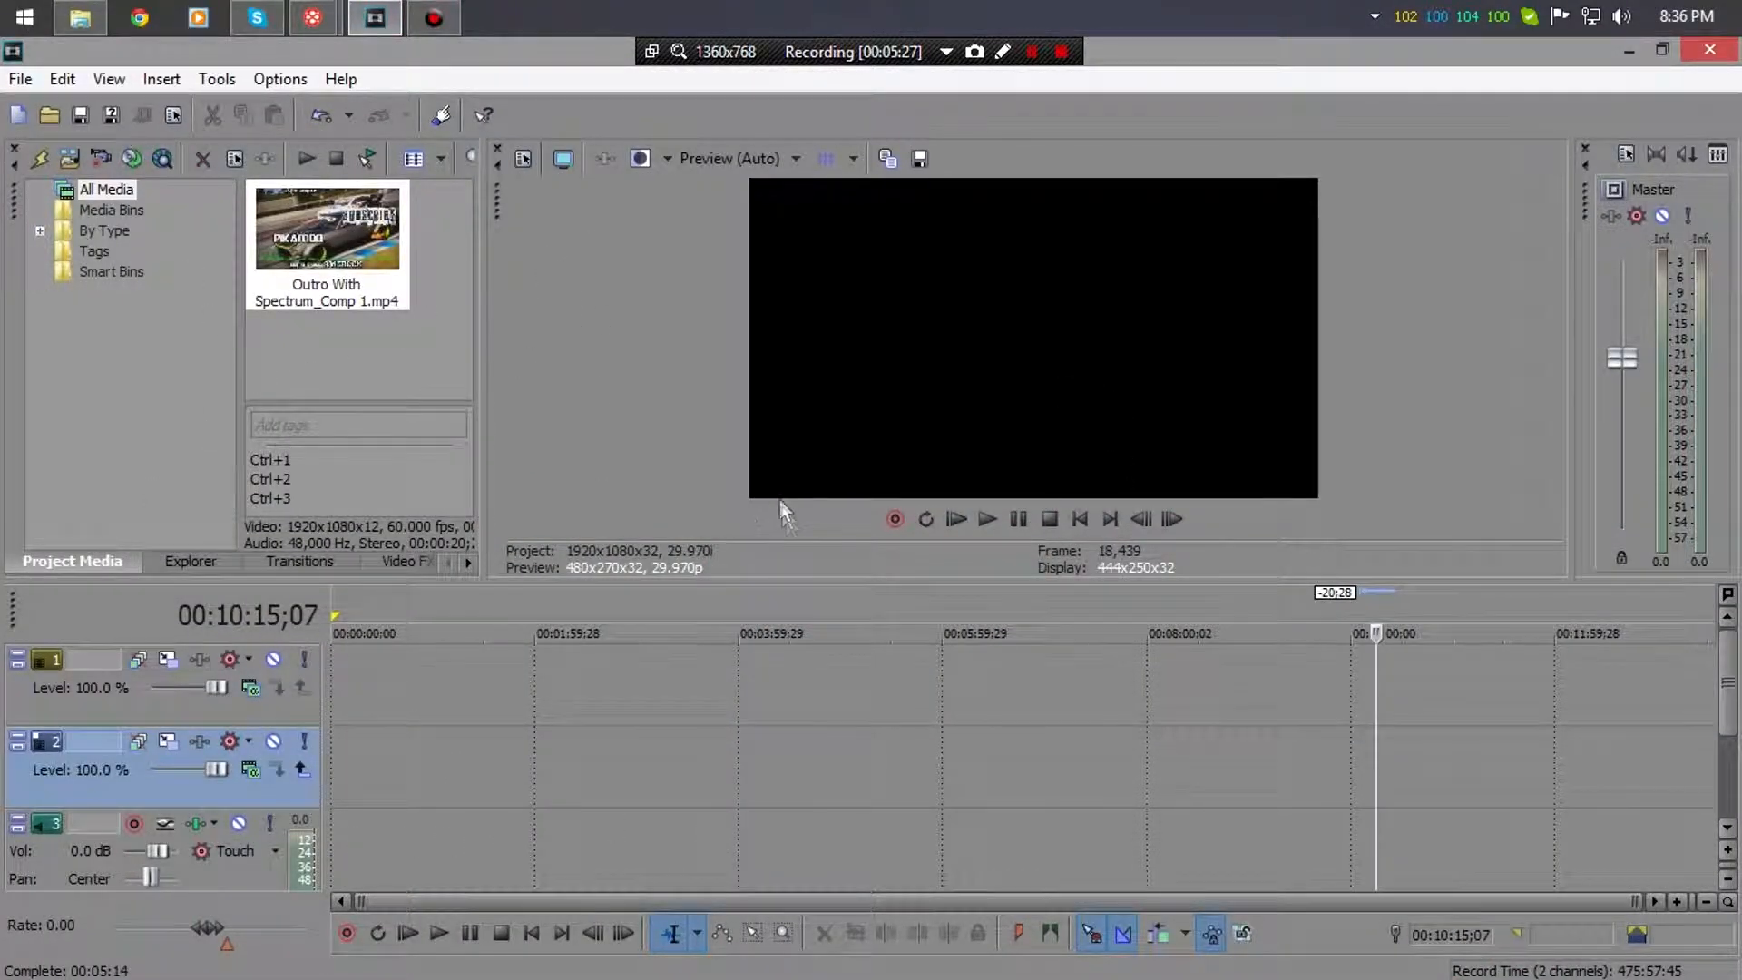
pyautogui.moveTo(80, 25)
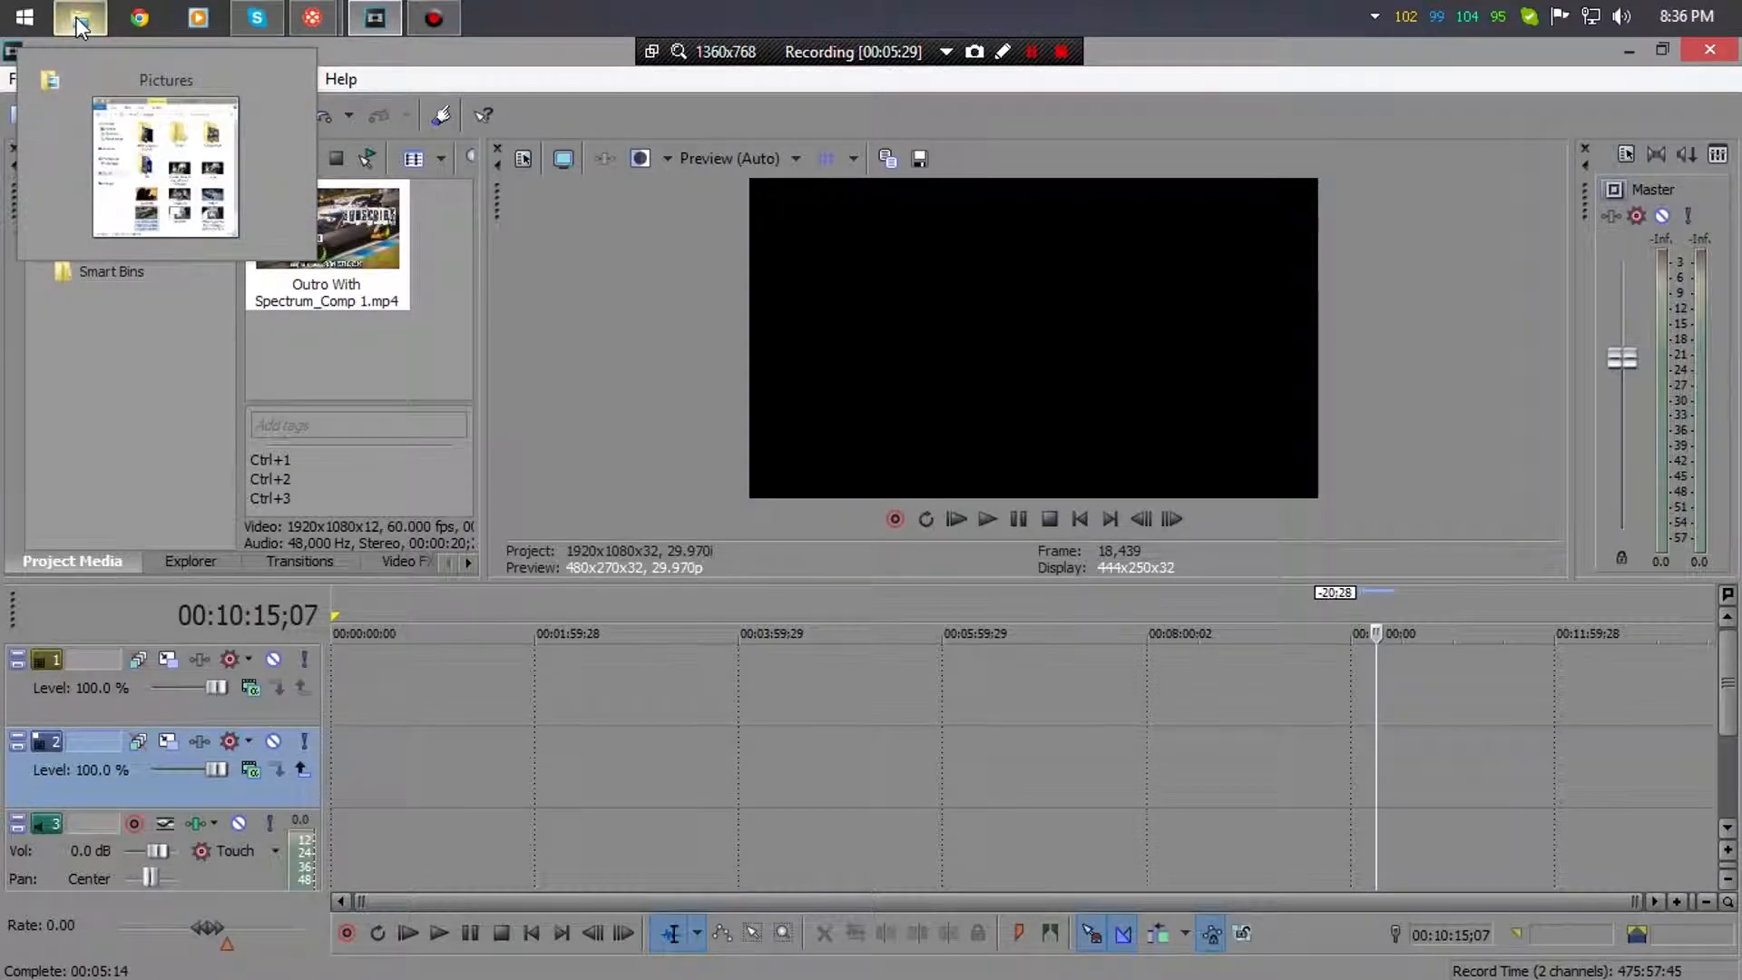
pyautogui.click(80, 20)
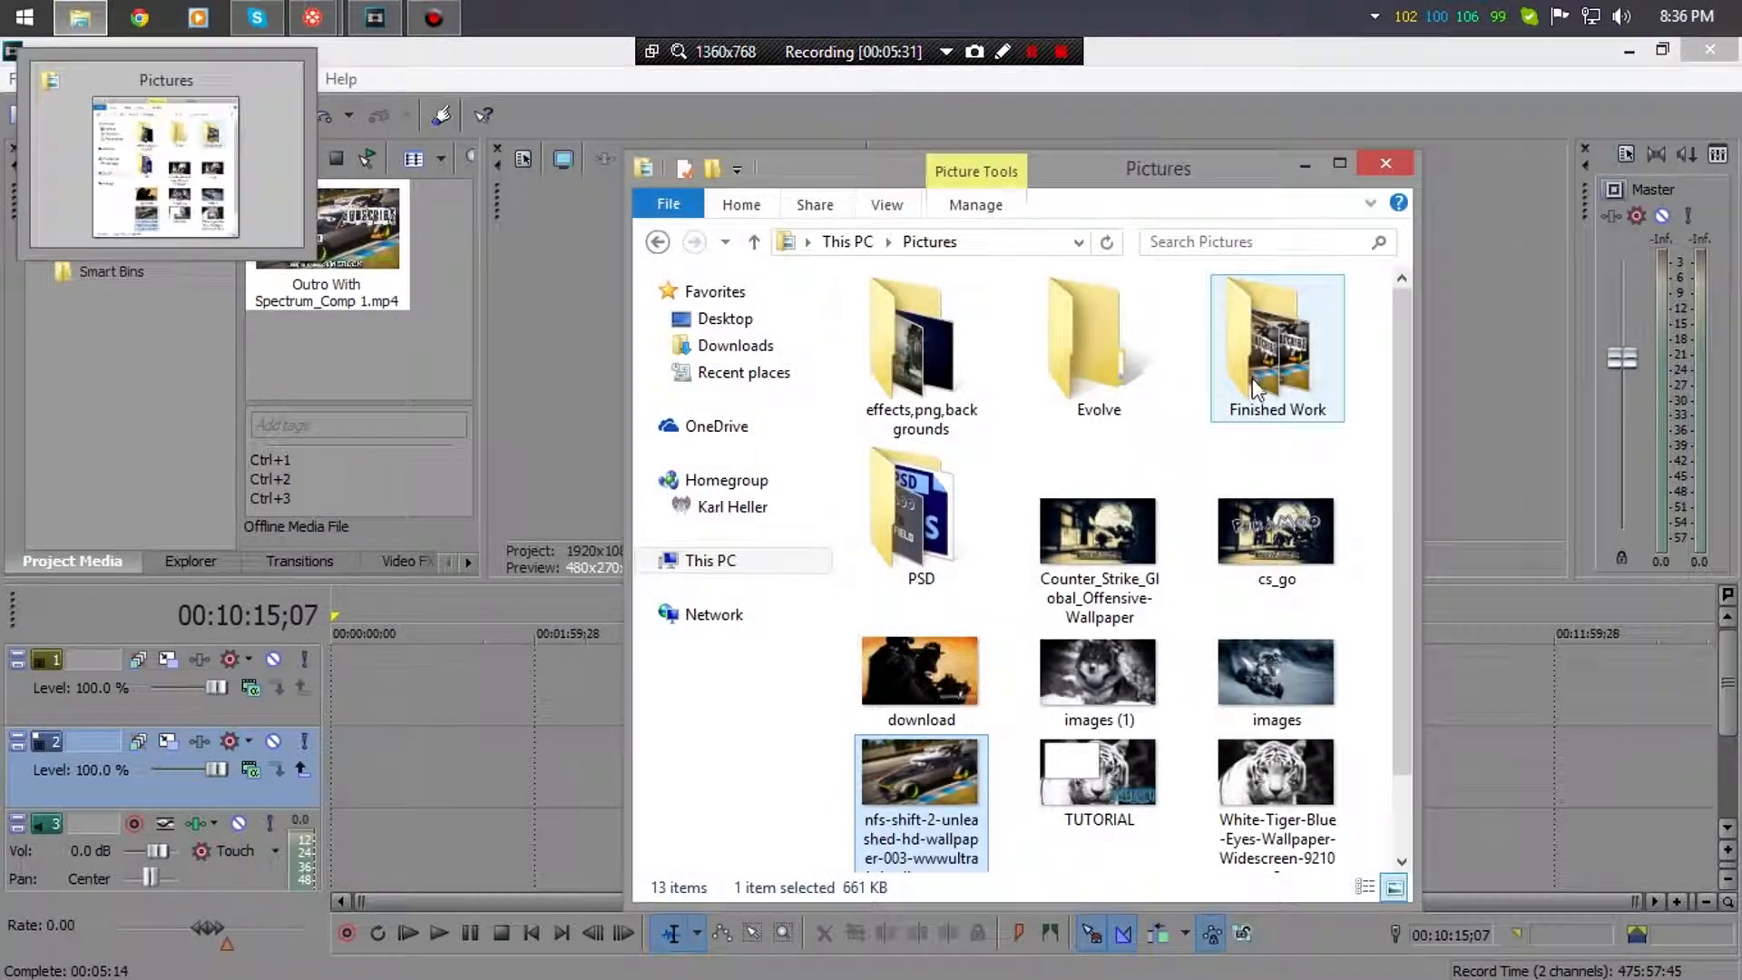
pyautogui.moveTo(1401, 406); pyautogui.dragTo(1391, 594)
pyautogui.click(912, 839)
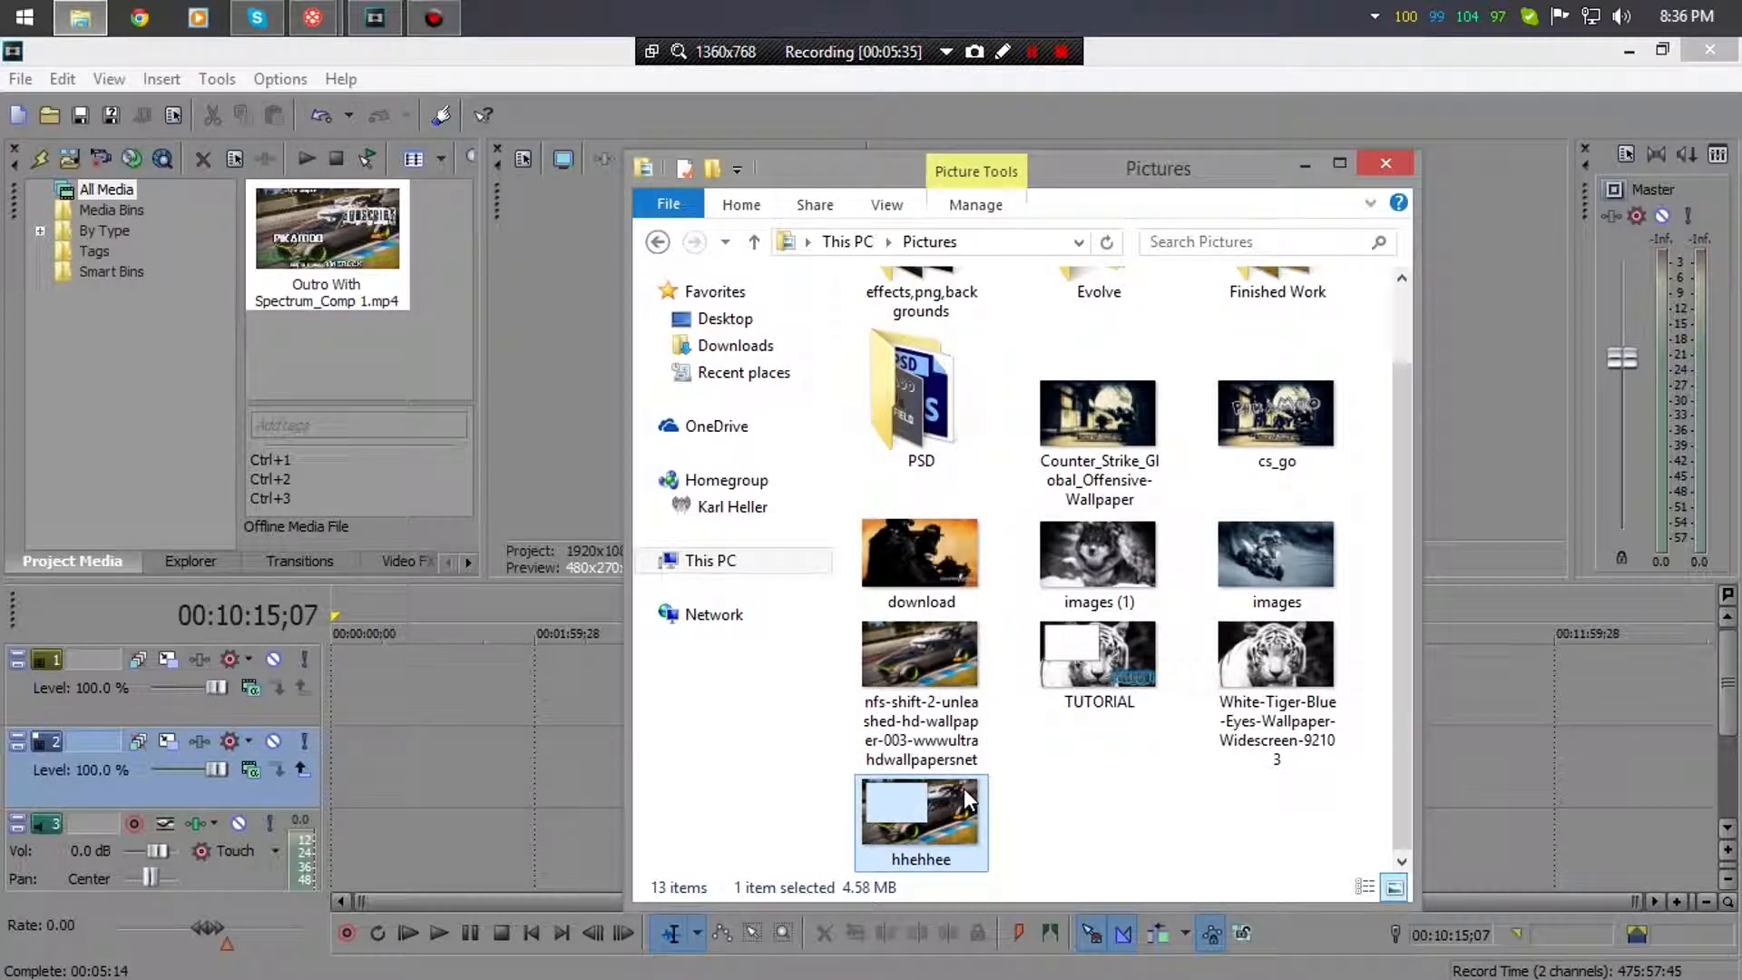
# - Place hhehhee.png on video track 1, moved to start at 00:00:00
pyautogui.moveTo(914, 819); pyautogui.dragTo(599, 686)
pyautogui.moveTo(564, 704)
pyautogui.mouseDown()
pyautogui.moveTo(462, 704)
pyautogui.moveTo(569, 694)
pyautogui.mouseUp()
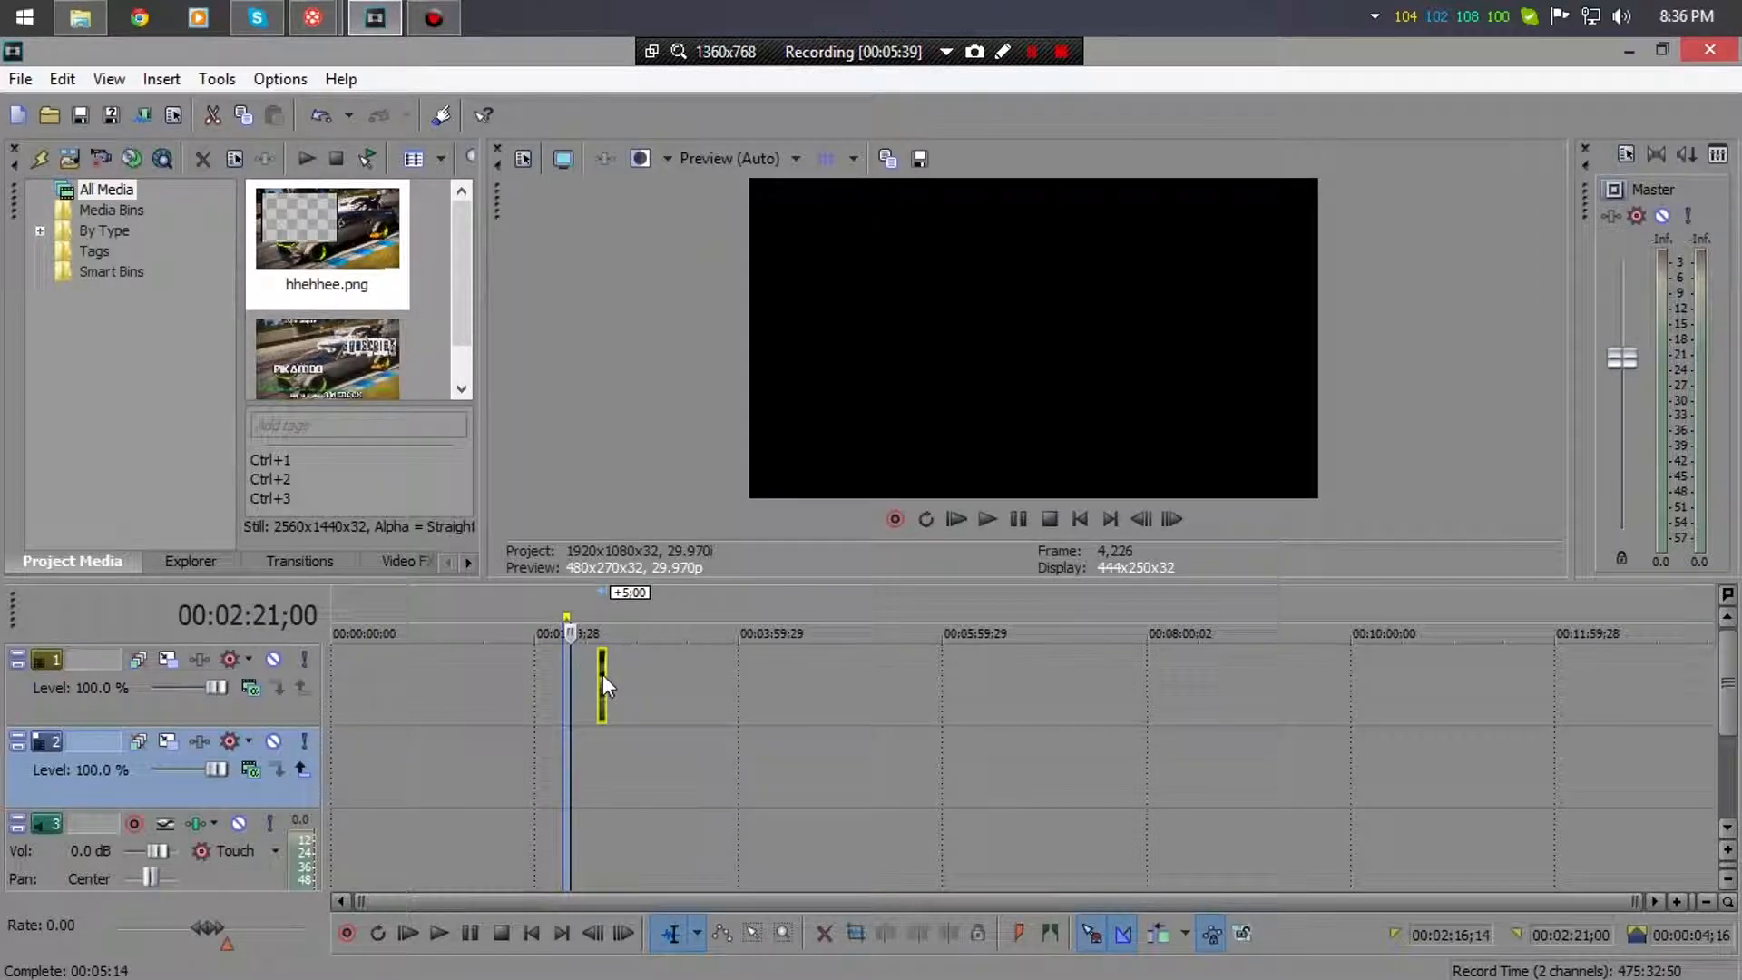
pyautogui.click(600, 672)
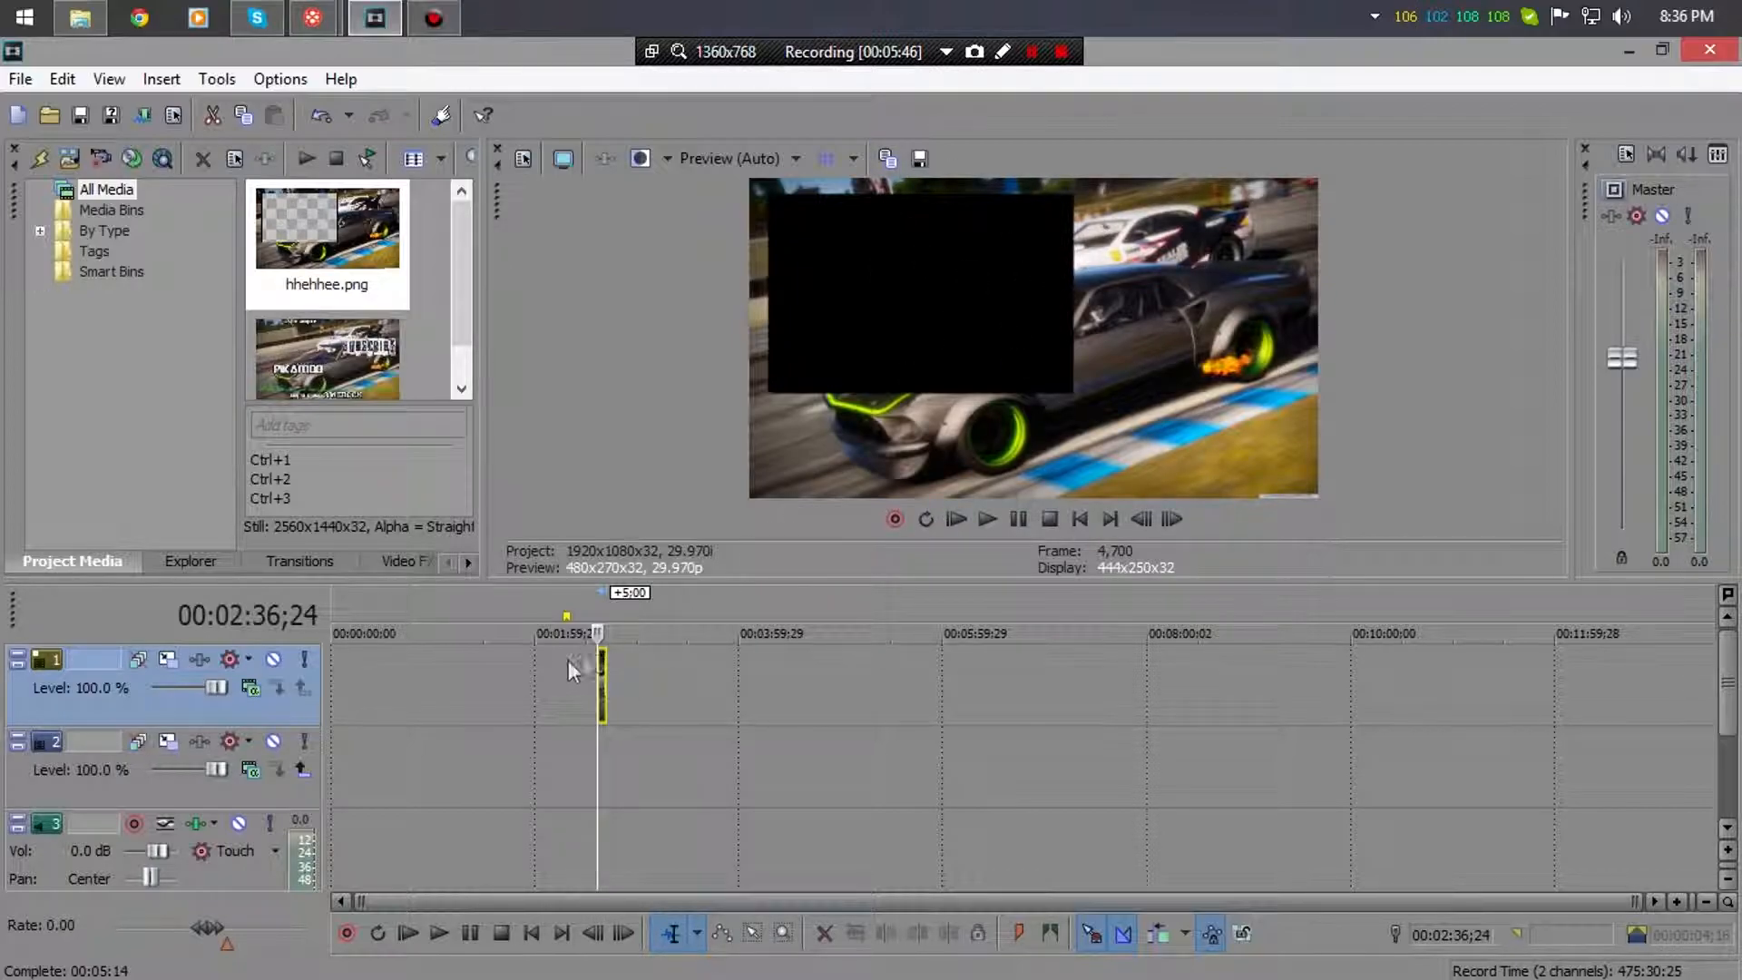
pyautogui.moveTo(602, 672)
pyautogui.mouseDown()
pyautogui.moveTo(335, 705)
pyautogui.moveTo(346, 688)
pyautogui.moveTo(595, 684)
pyautogui.mouseUp()
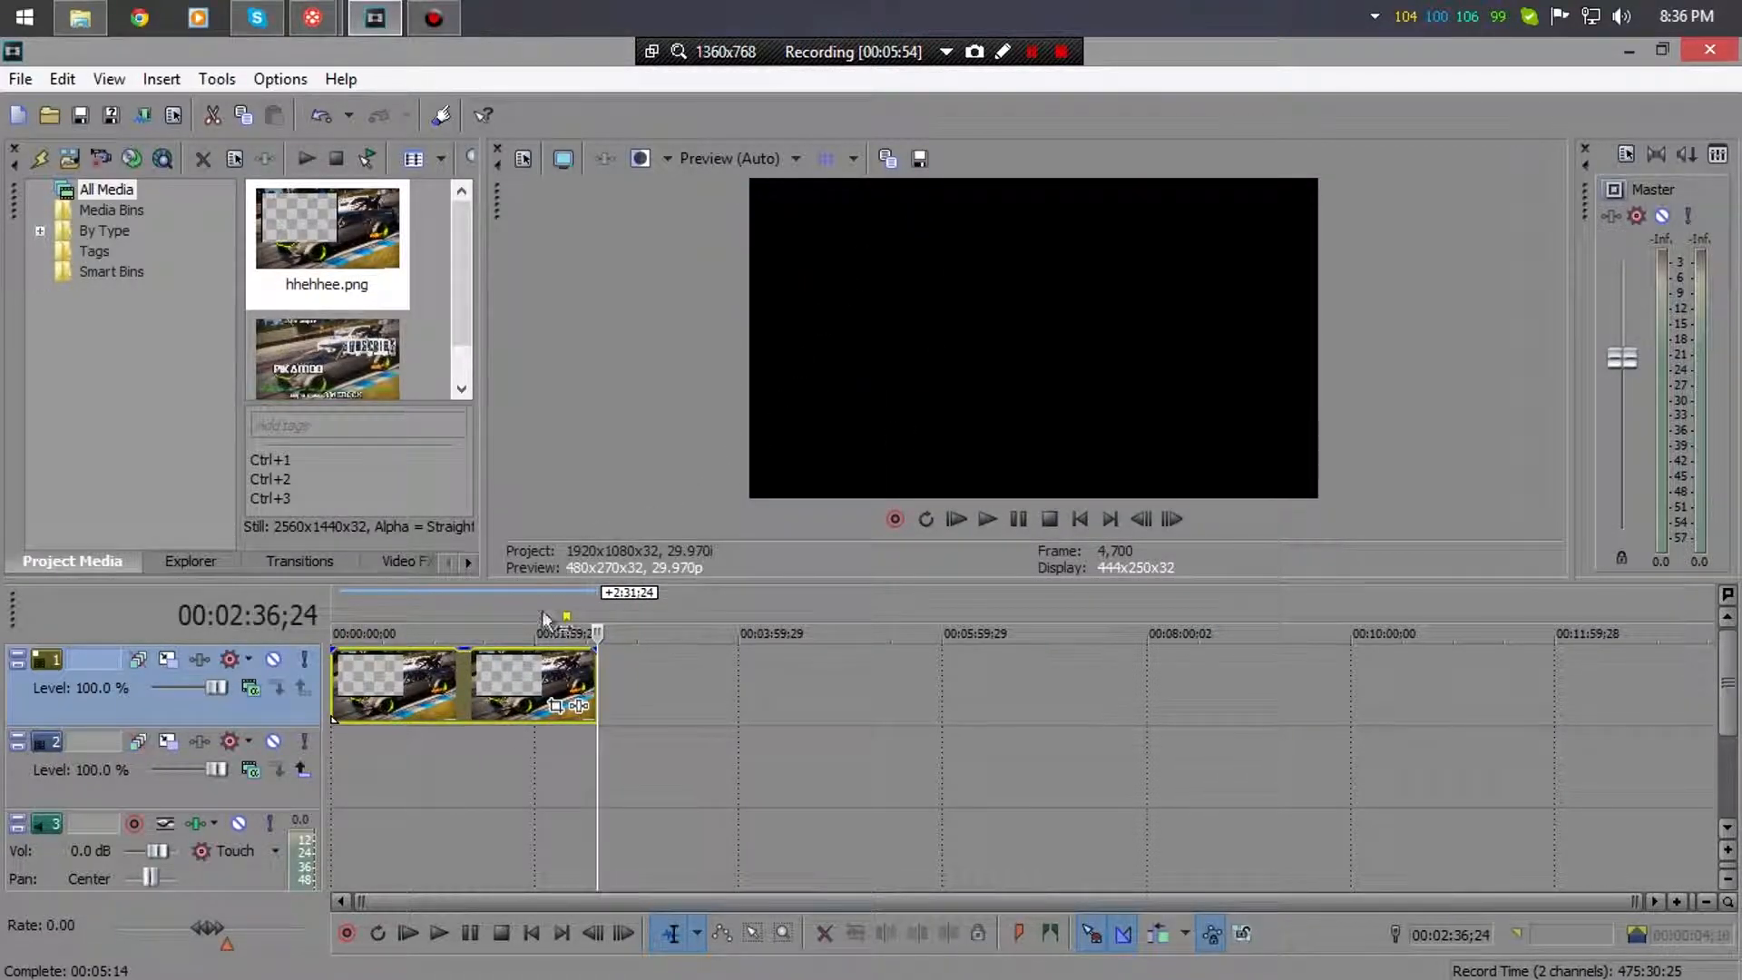
pyautogui.click(567, 689)
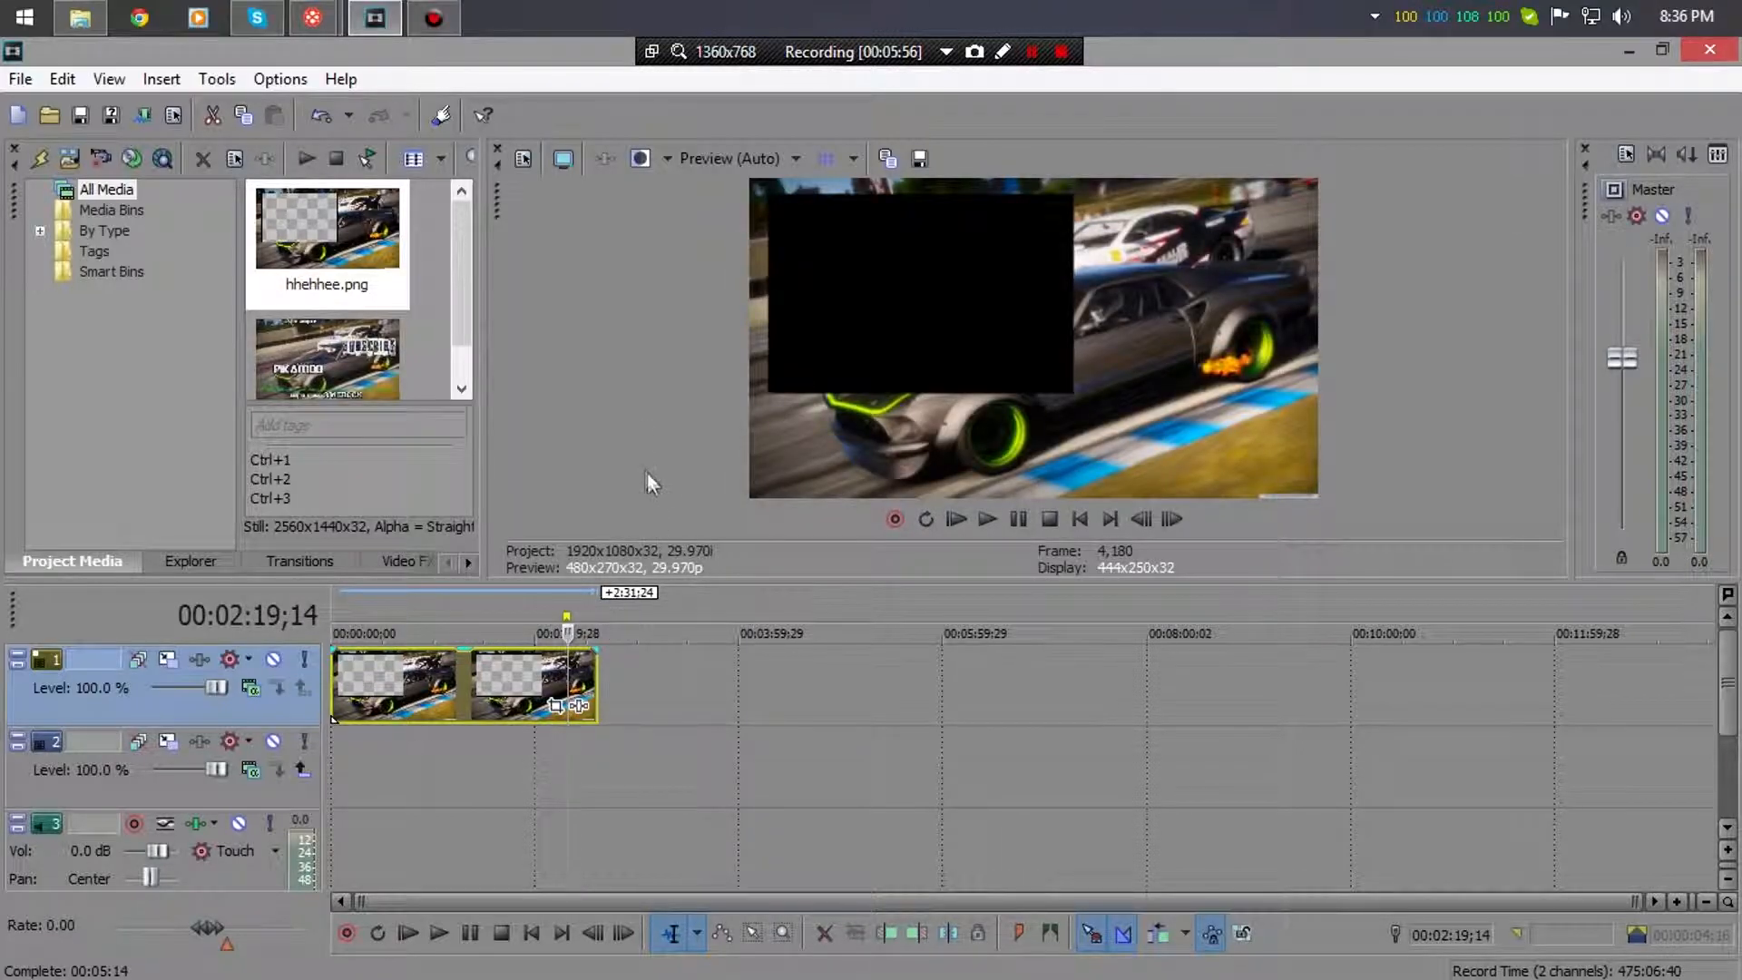
# - Drag Animals-Marron5-Erock-OUTRO.mp3 from This PC > Music onto audio track 3
pyautogui.click(78, 15)
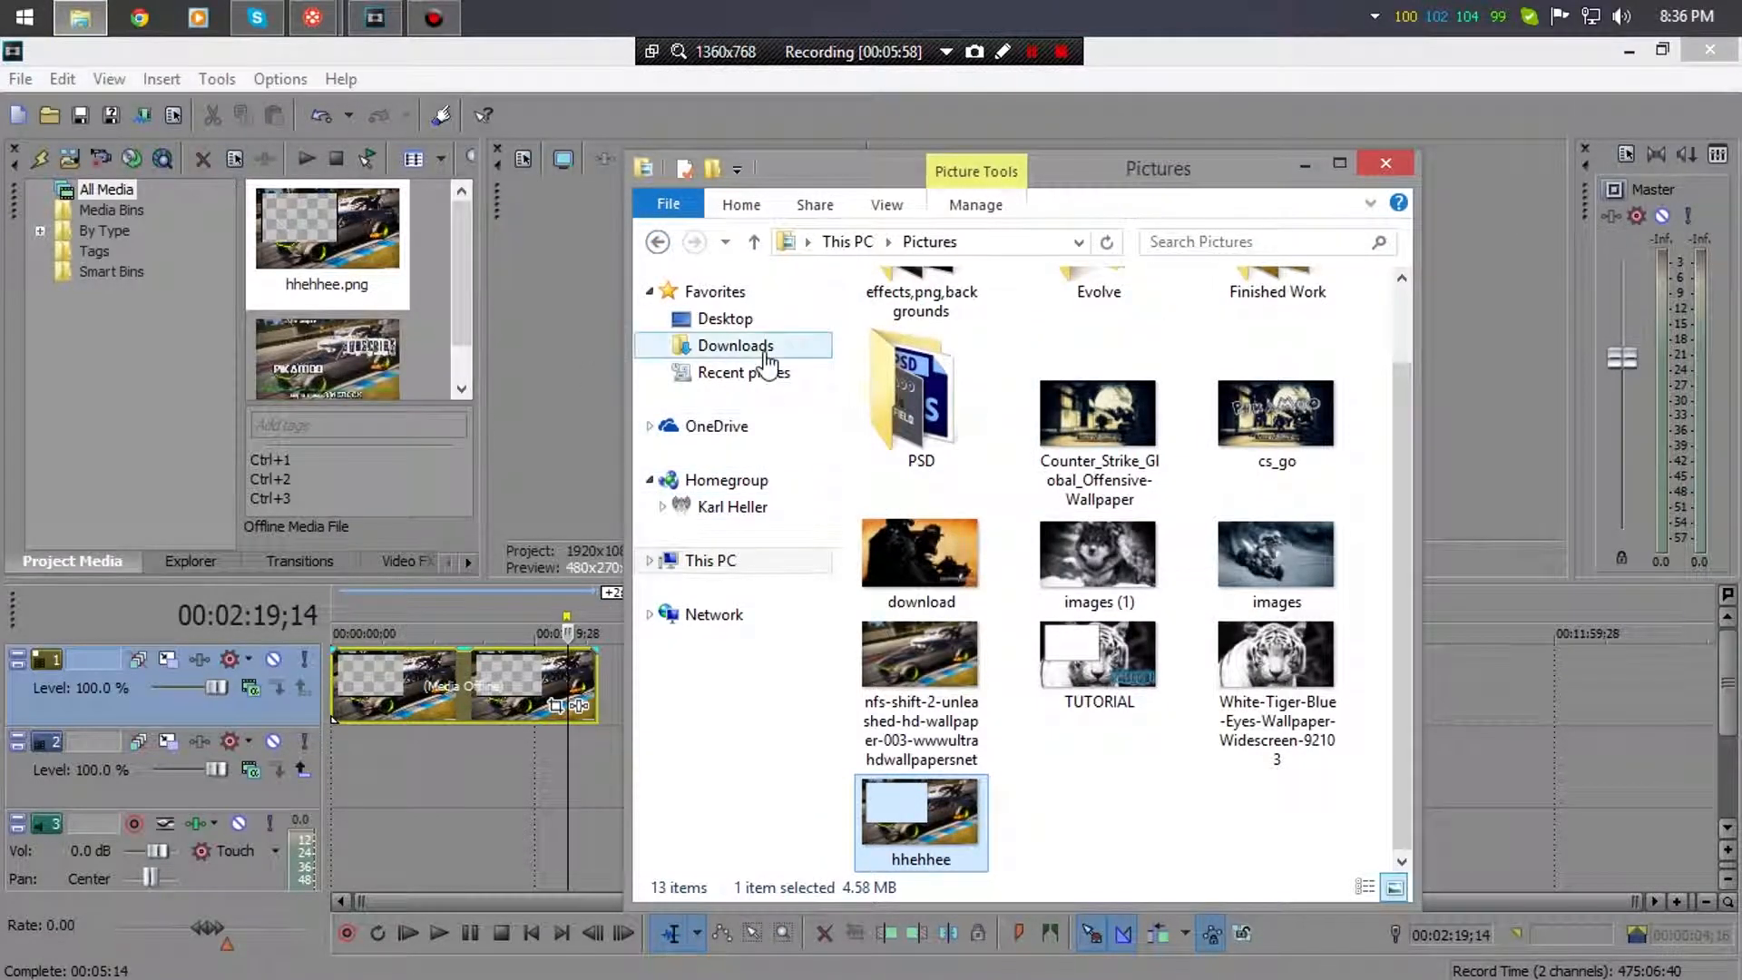
pyautogui.click(737, 567)
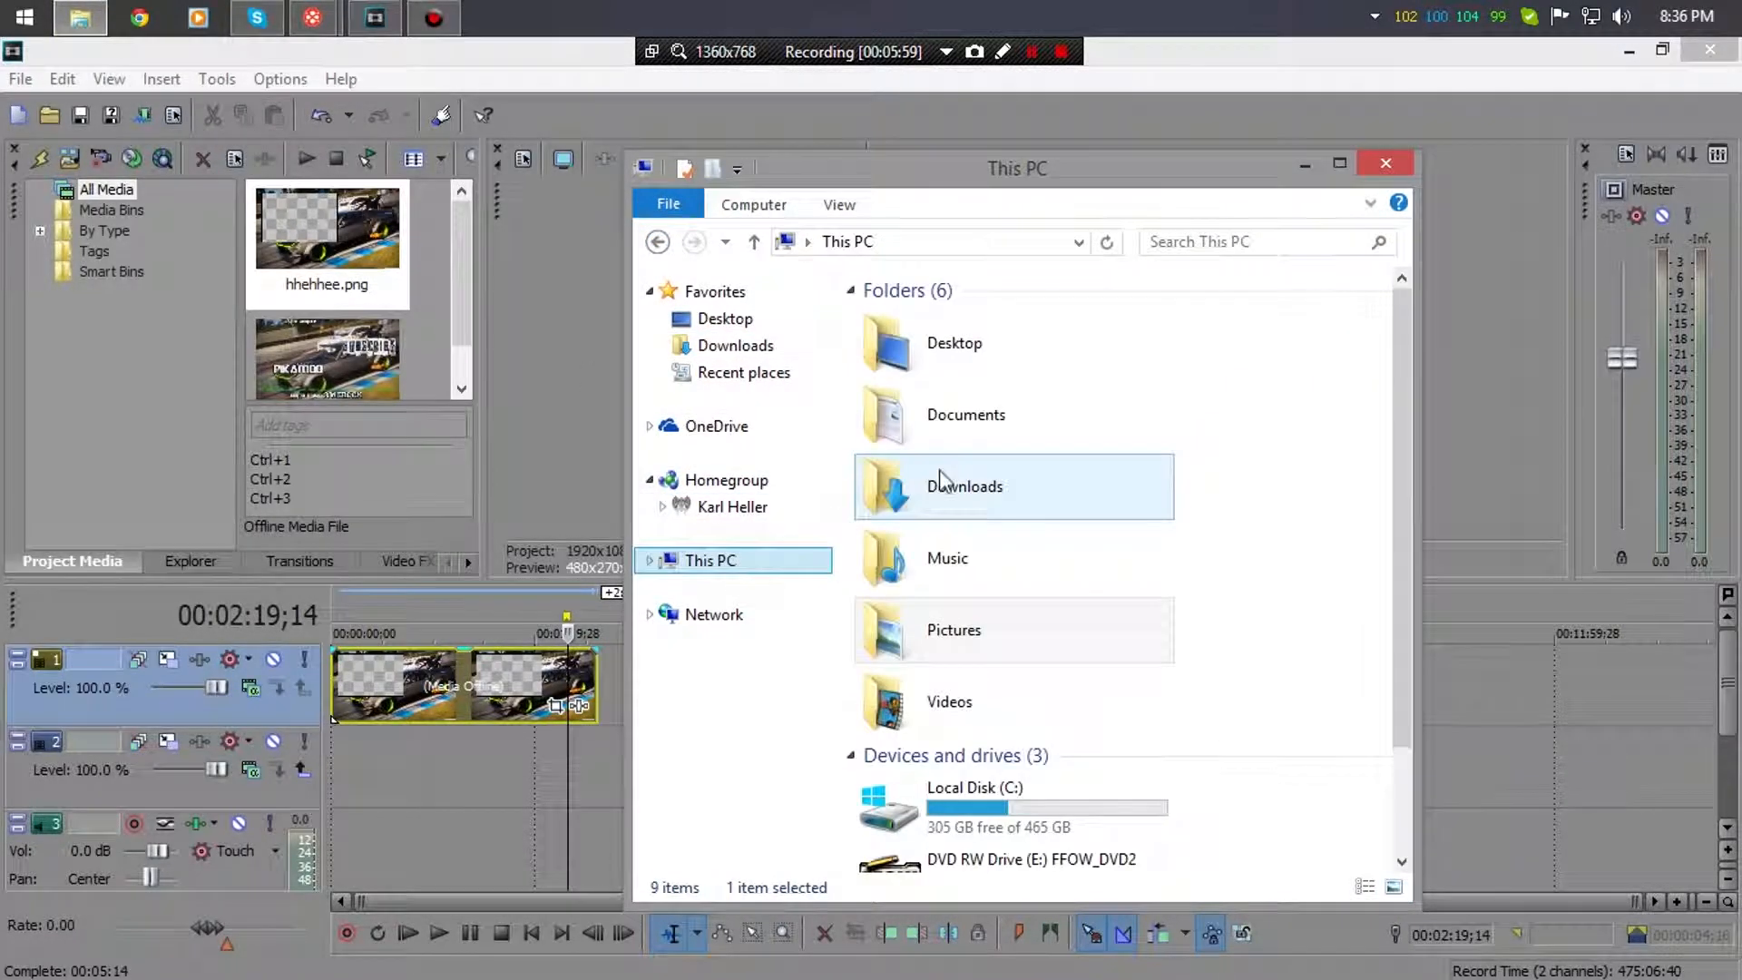
pyautogui.doubleClick(967, 585)
pyautogui.moveTo(943, 373); pyautogui.dragTo(345, 795)
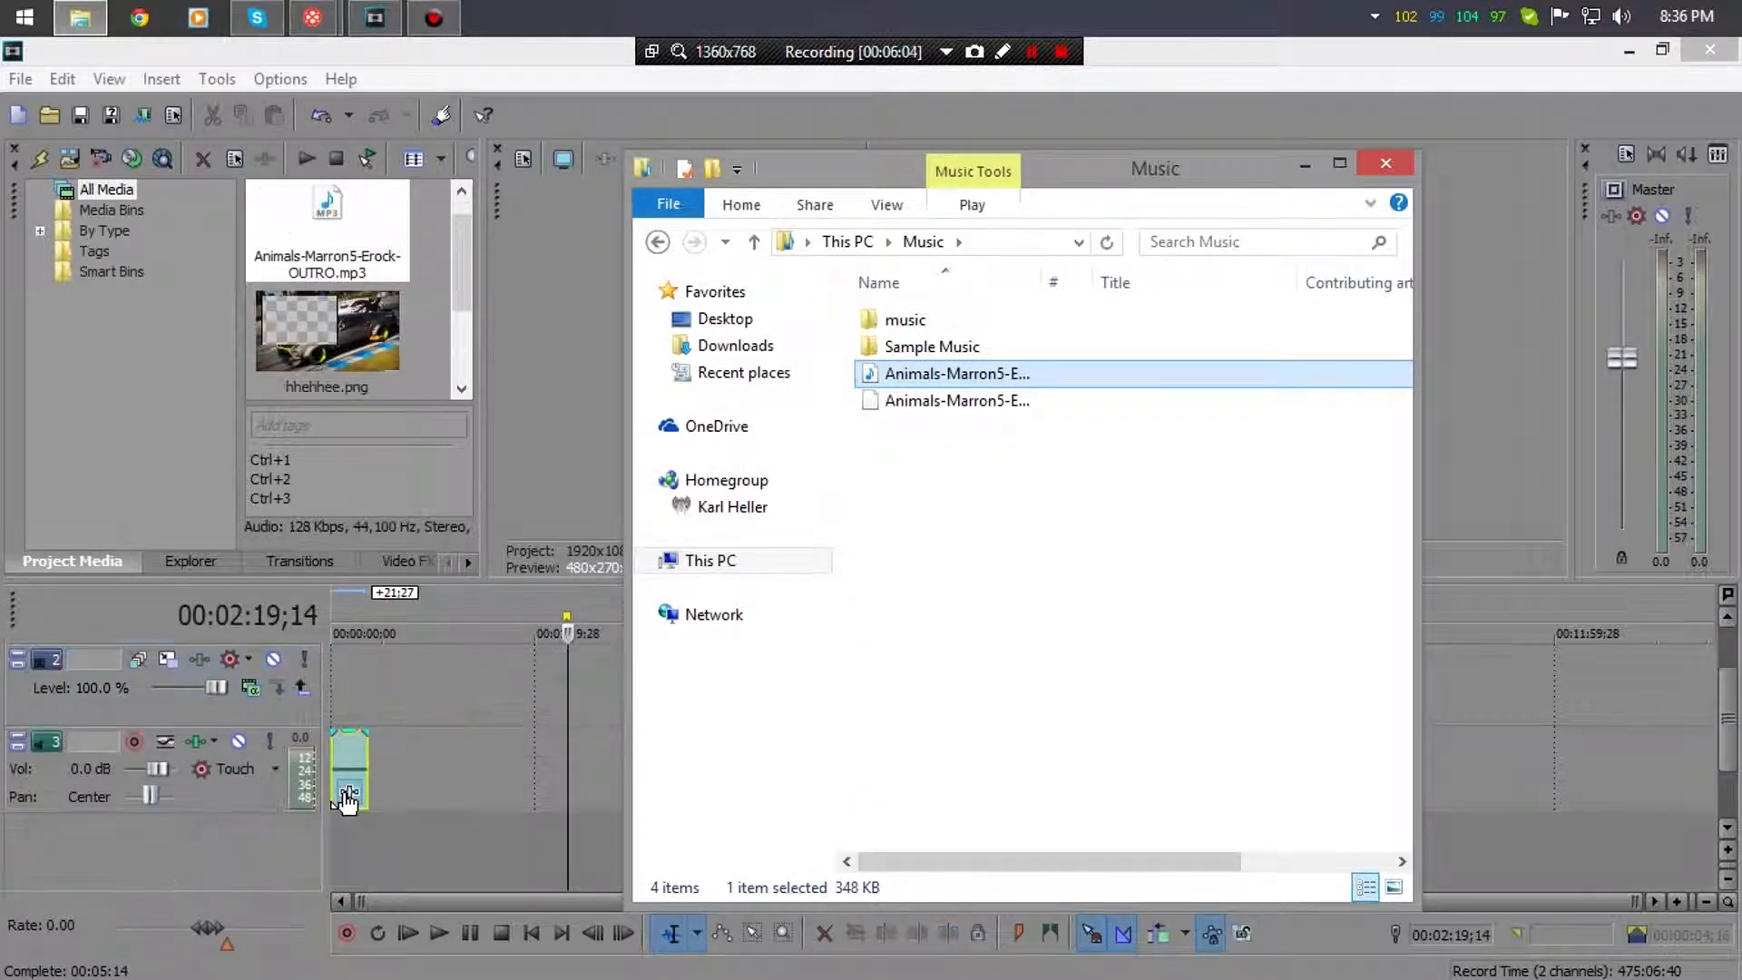
pyautogui.click(1304, 166)
# - Extend the music event's right edge to end with the hhehhee.png clips
pyautogui.moveTo(1729, 750); pyautogui.dragTo(1734, 716)
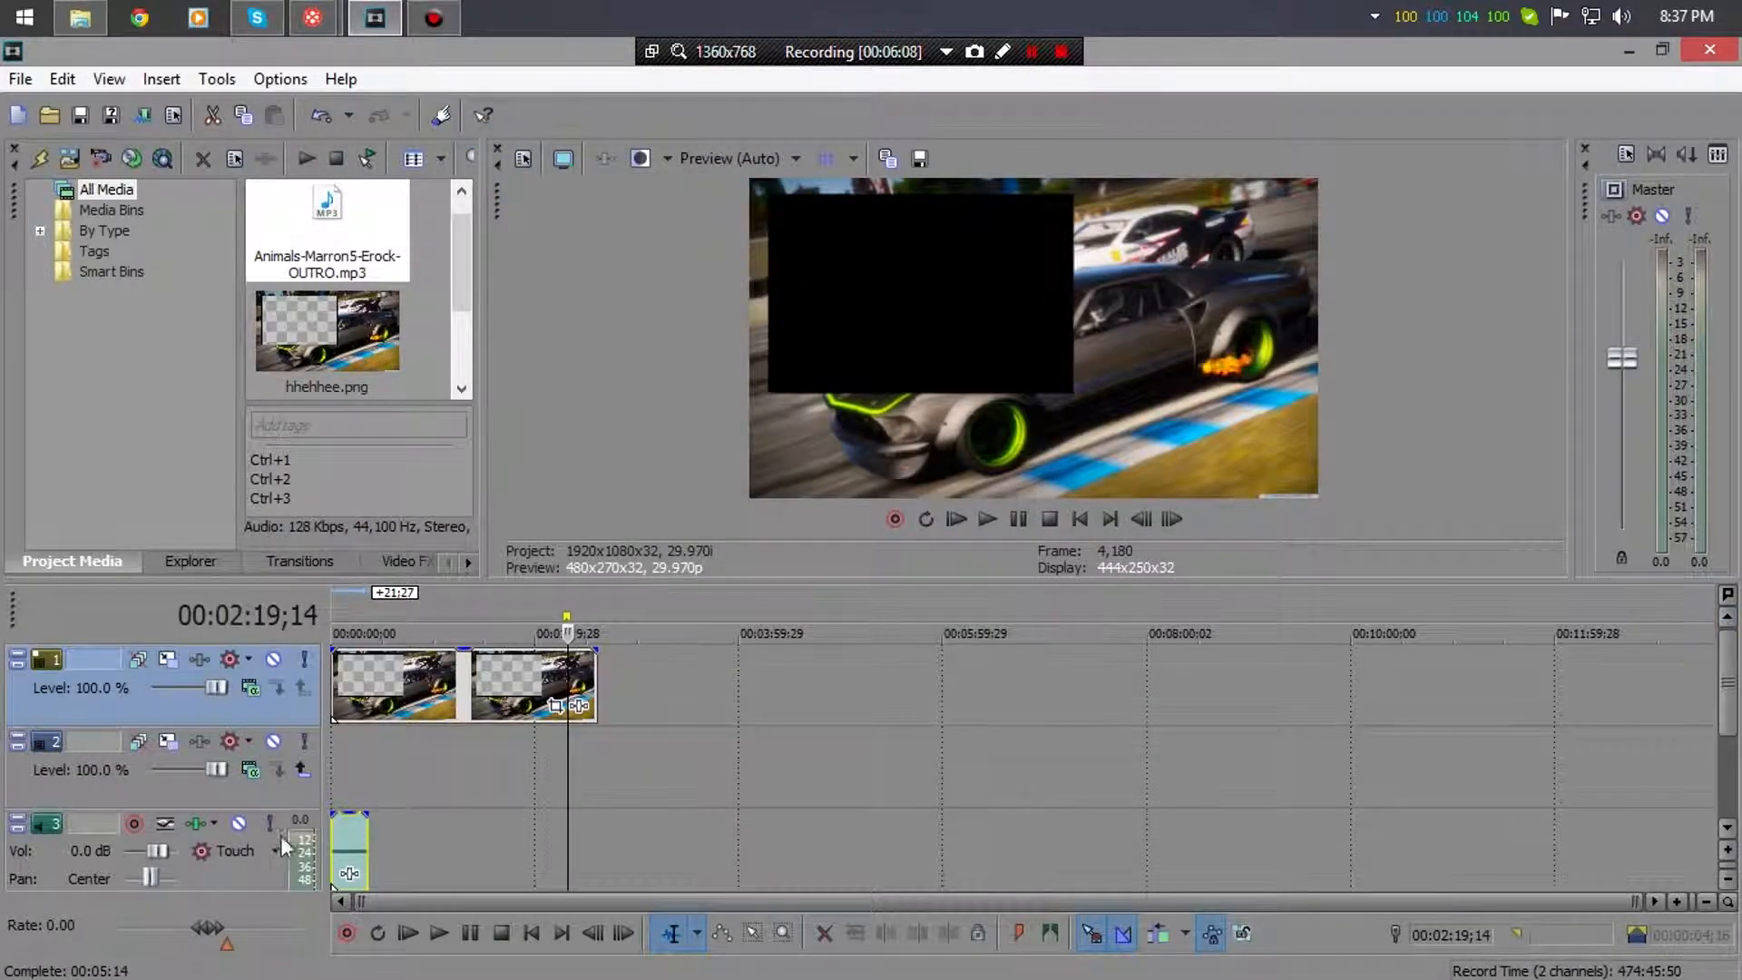
pyautogui.click(365, 833)
pyautogui.moveTo(431, 833); pyautogui.dragTo(594, 842)
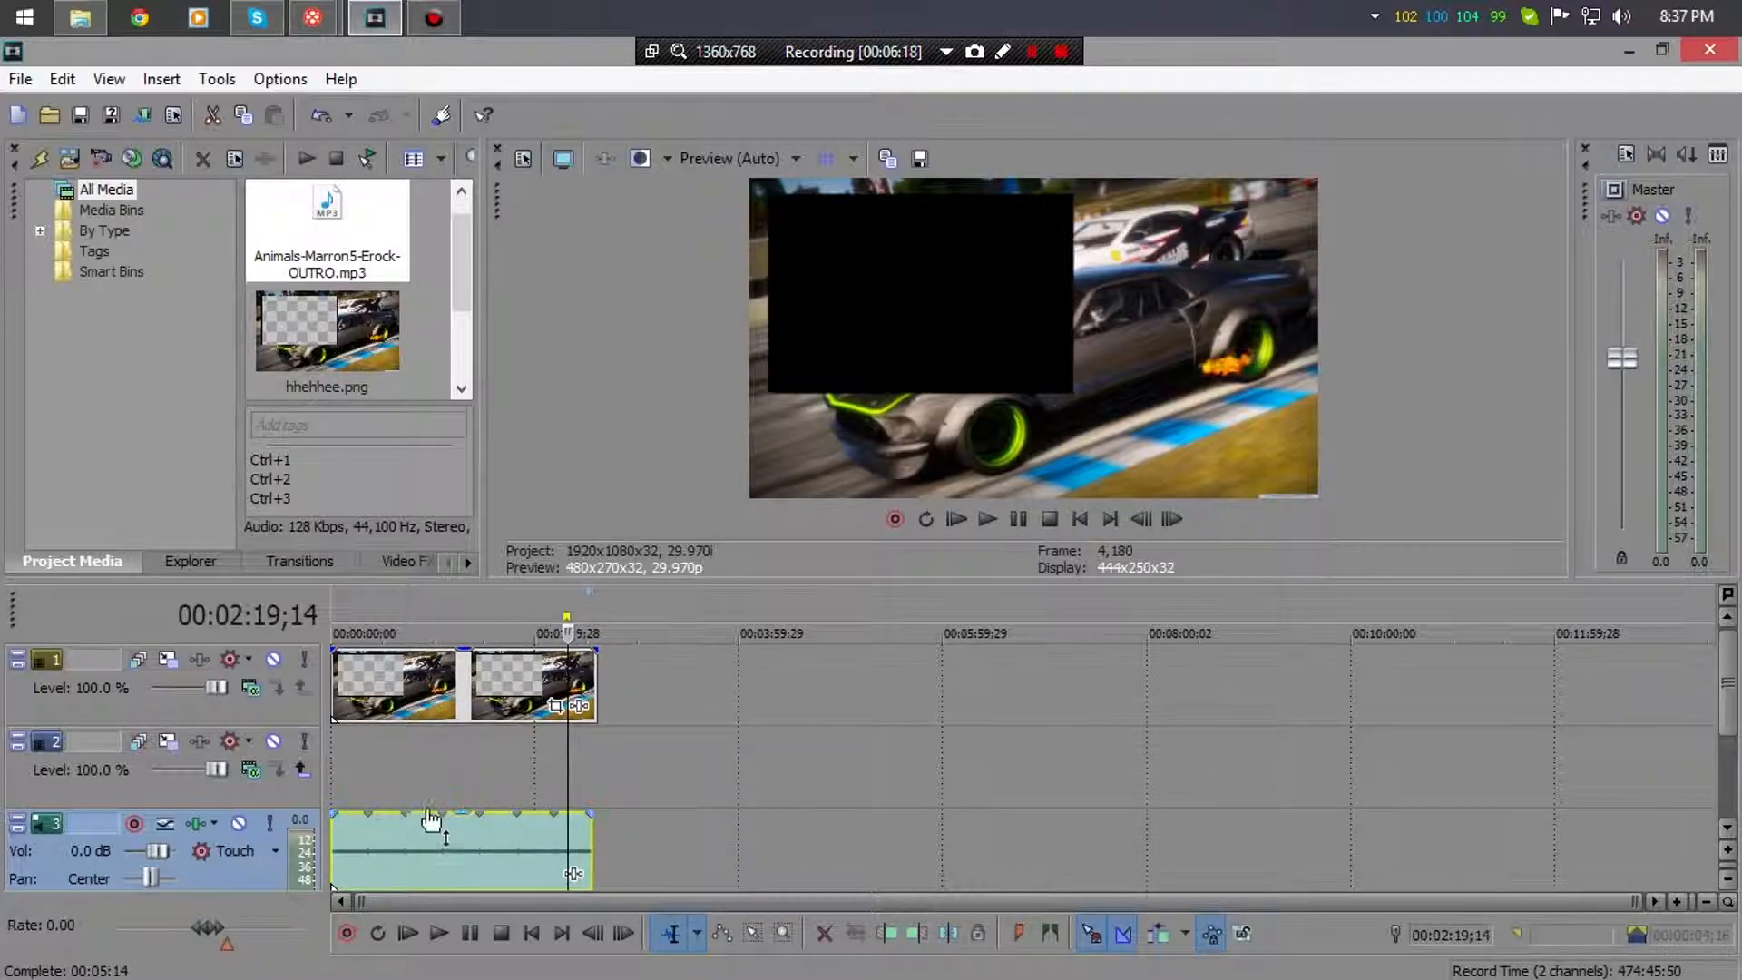
pyautogui.click(79, 17)
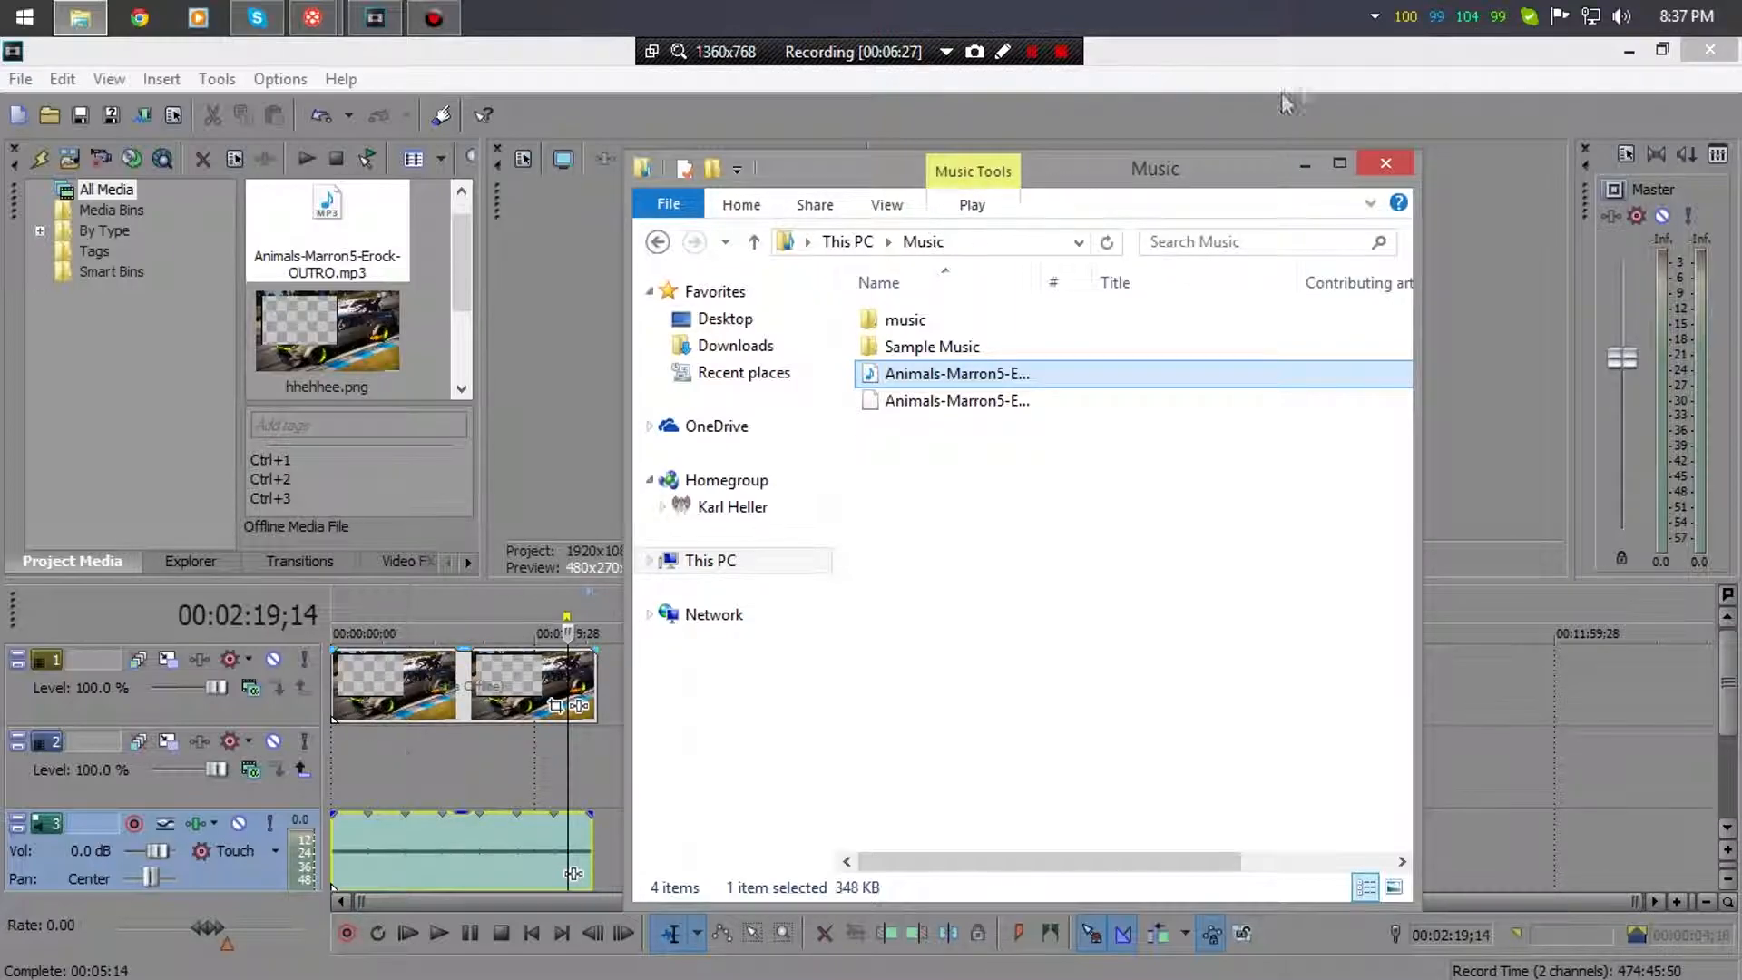
pyautogui.click(1305, 164)
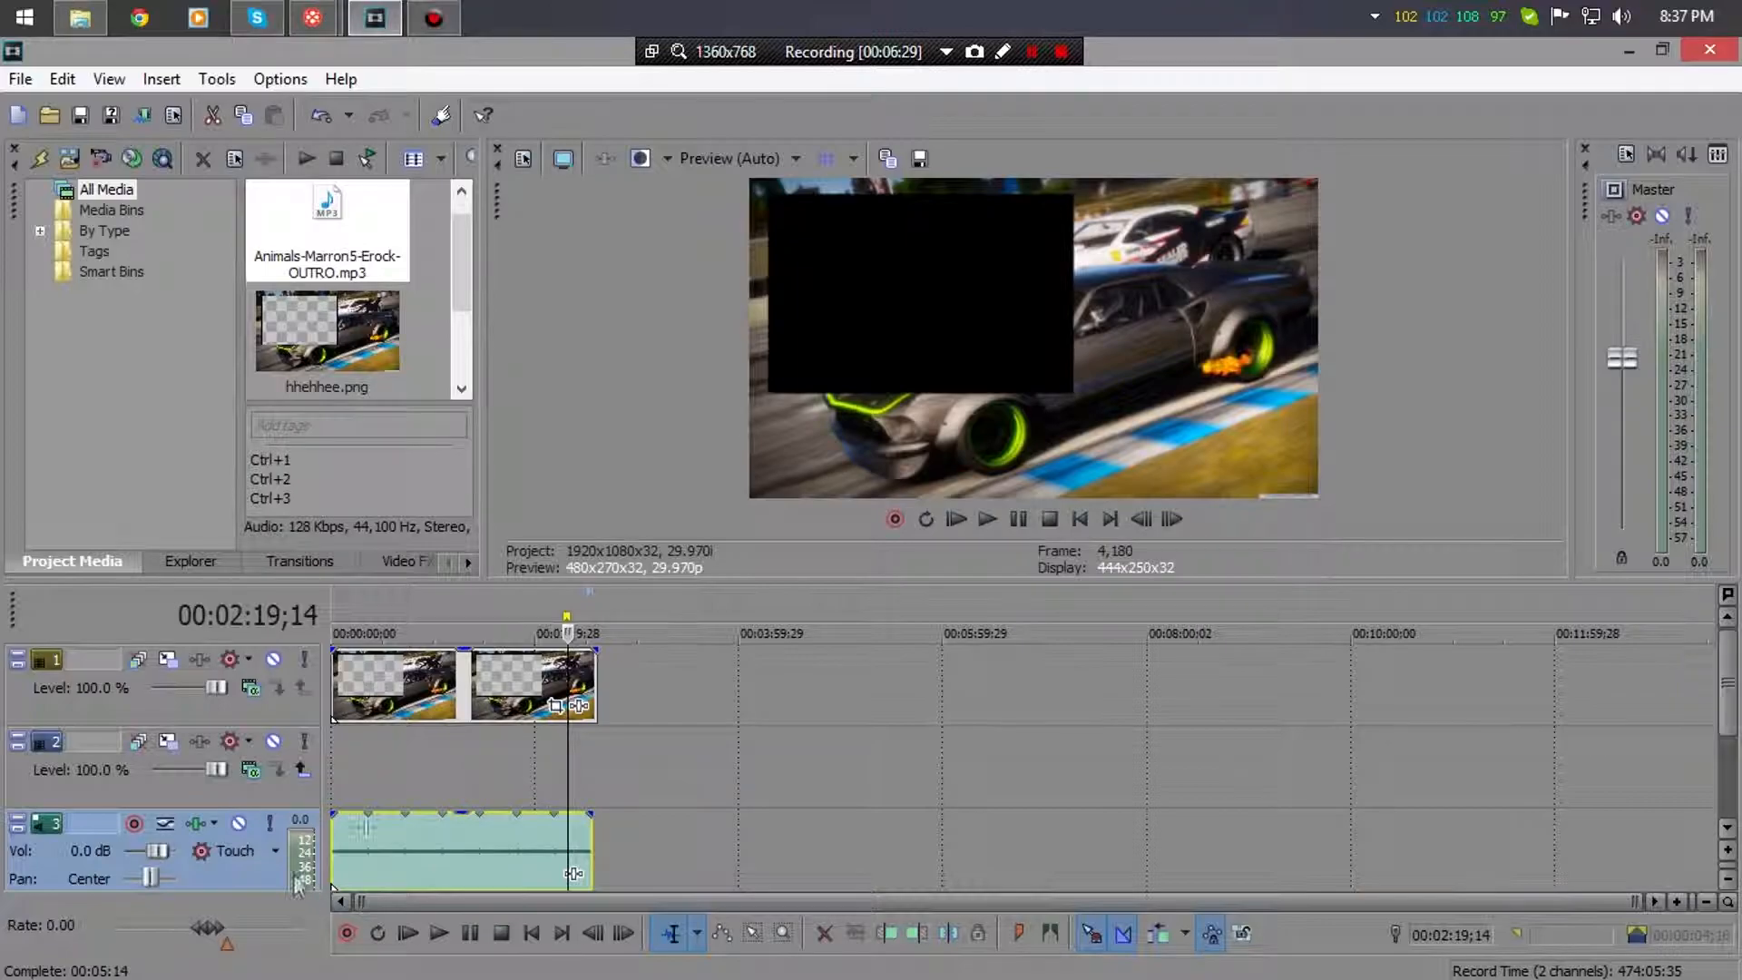
pyautogui.click(177, 709)
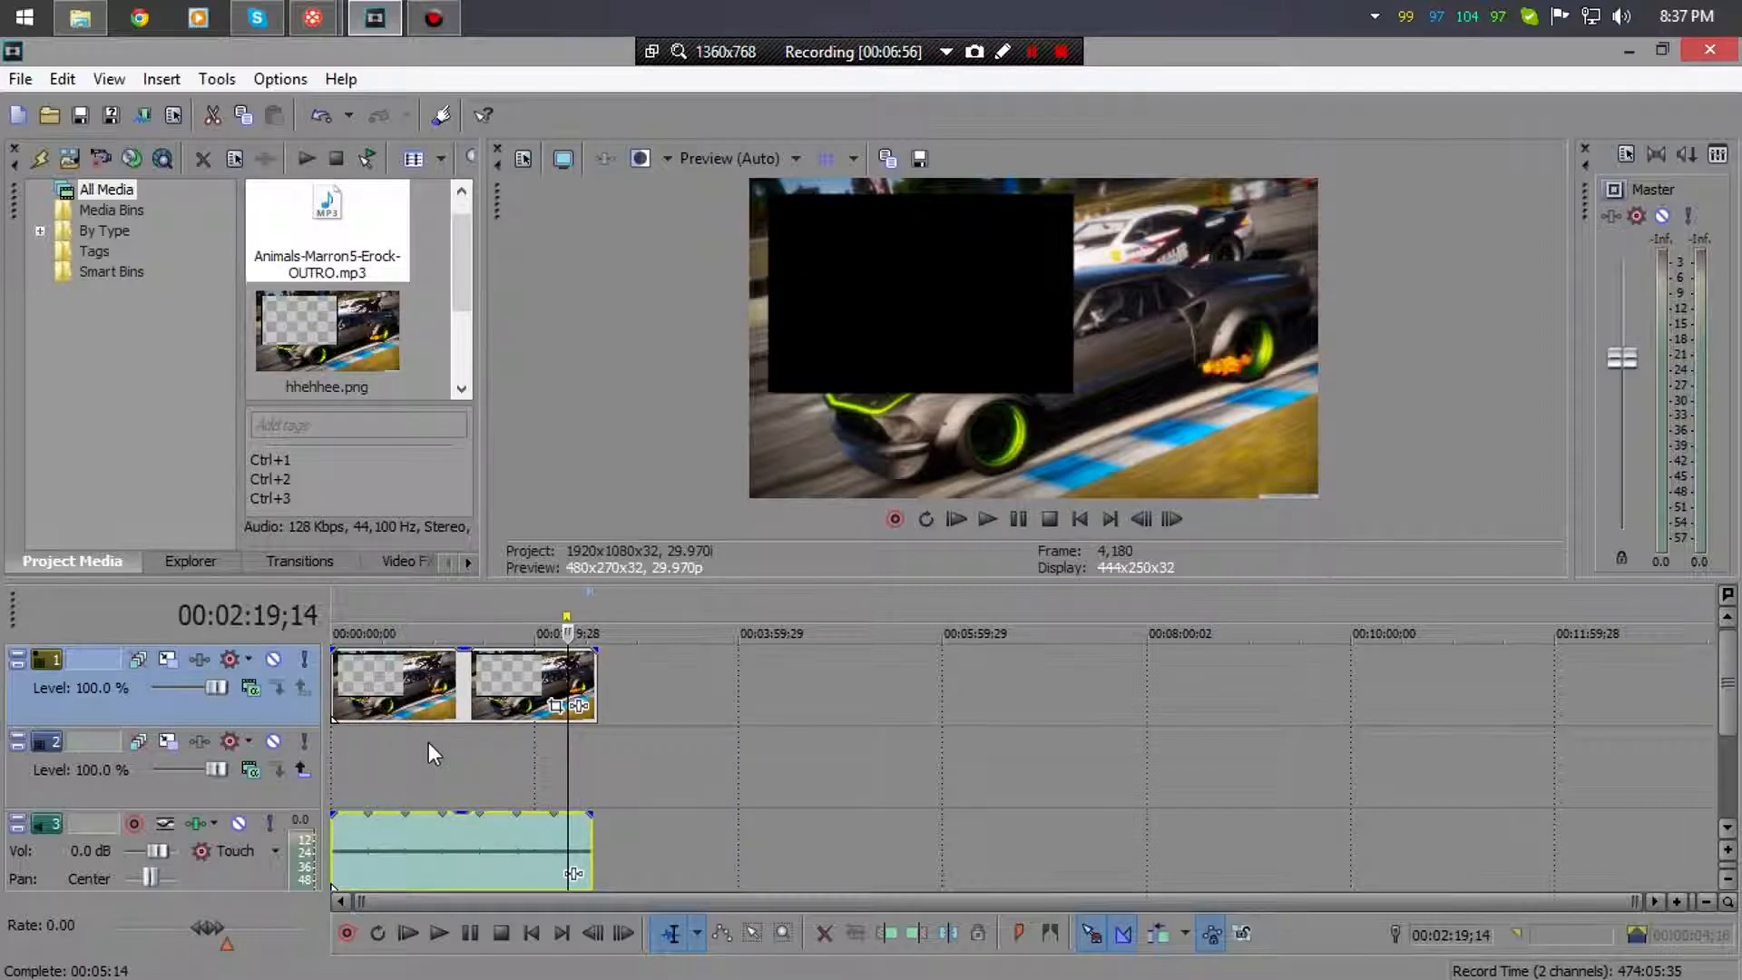
# - Browse to This PC > Videos > In Progress in File Explorer
pyautogui.click(100, 16)
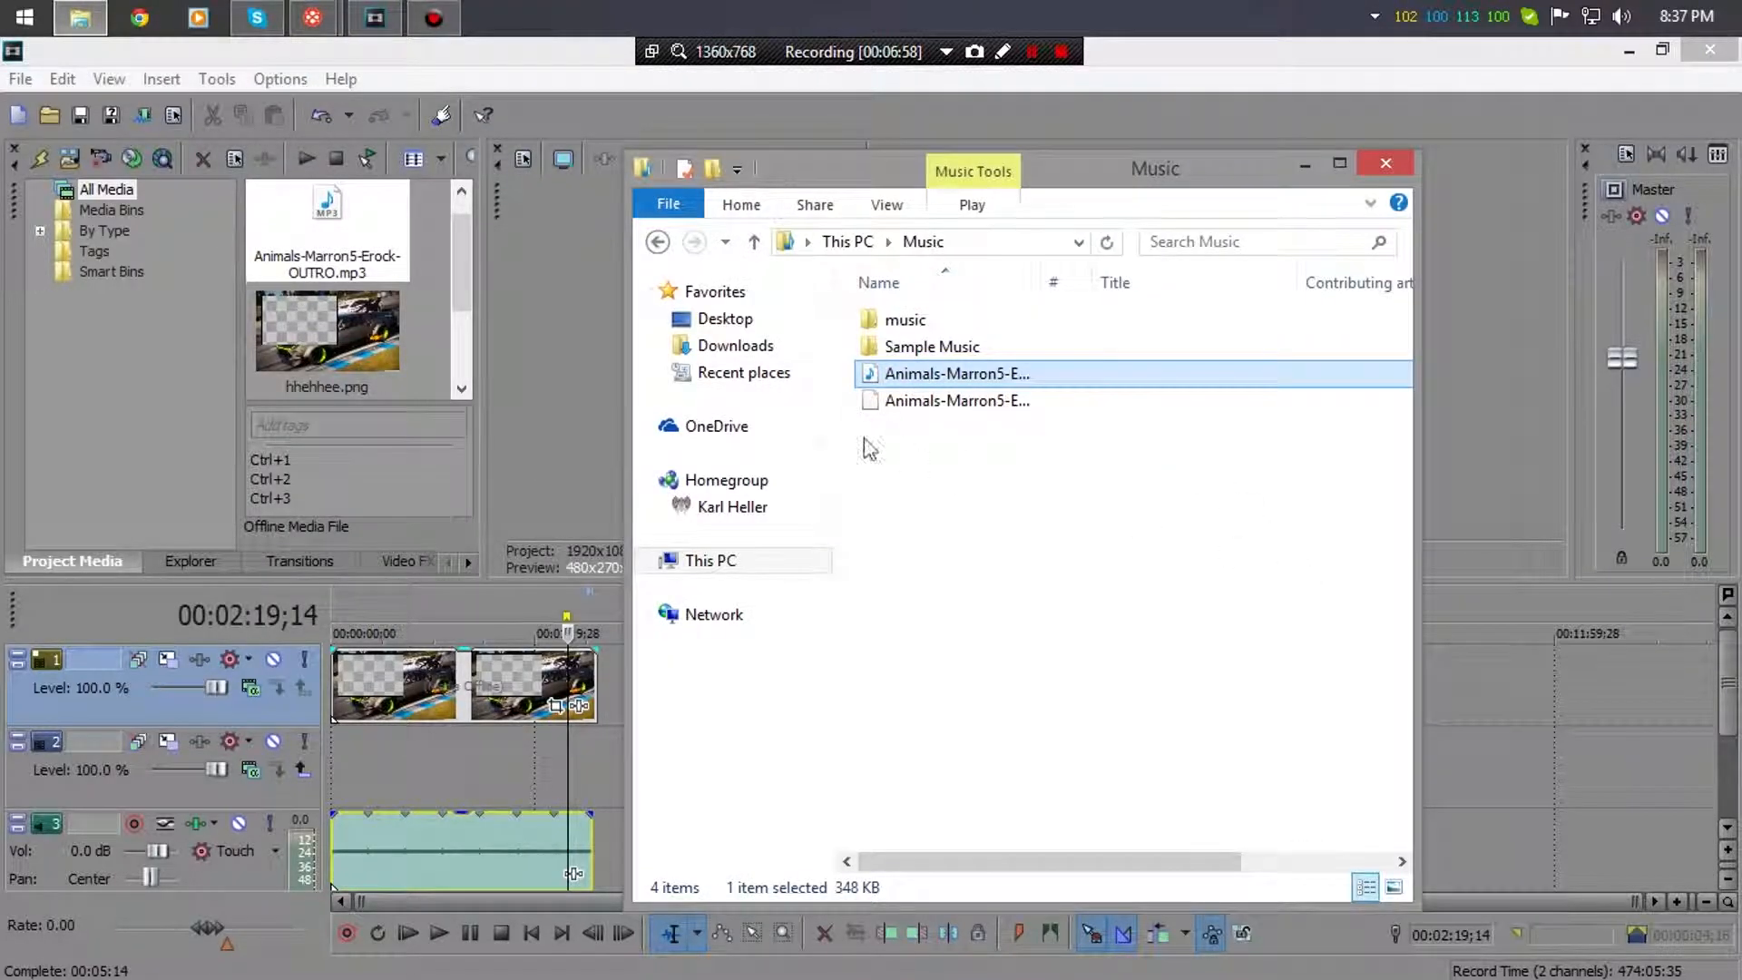
pyautogui.click(788, 557)
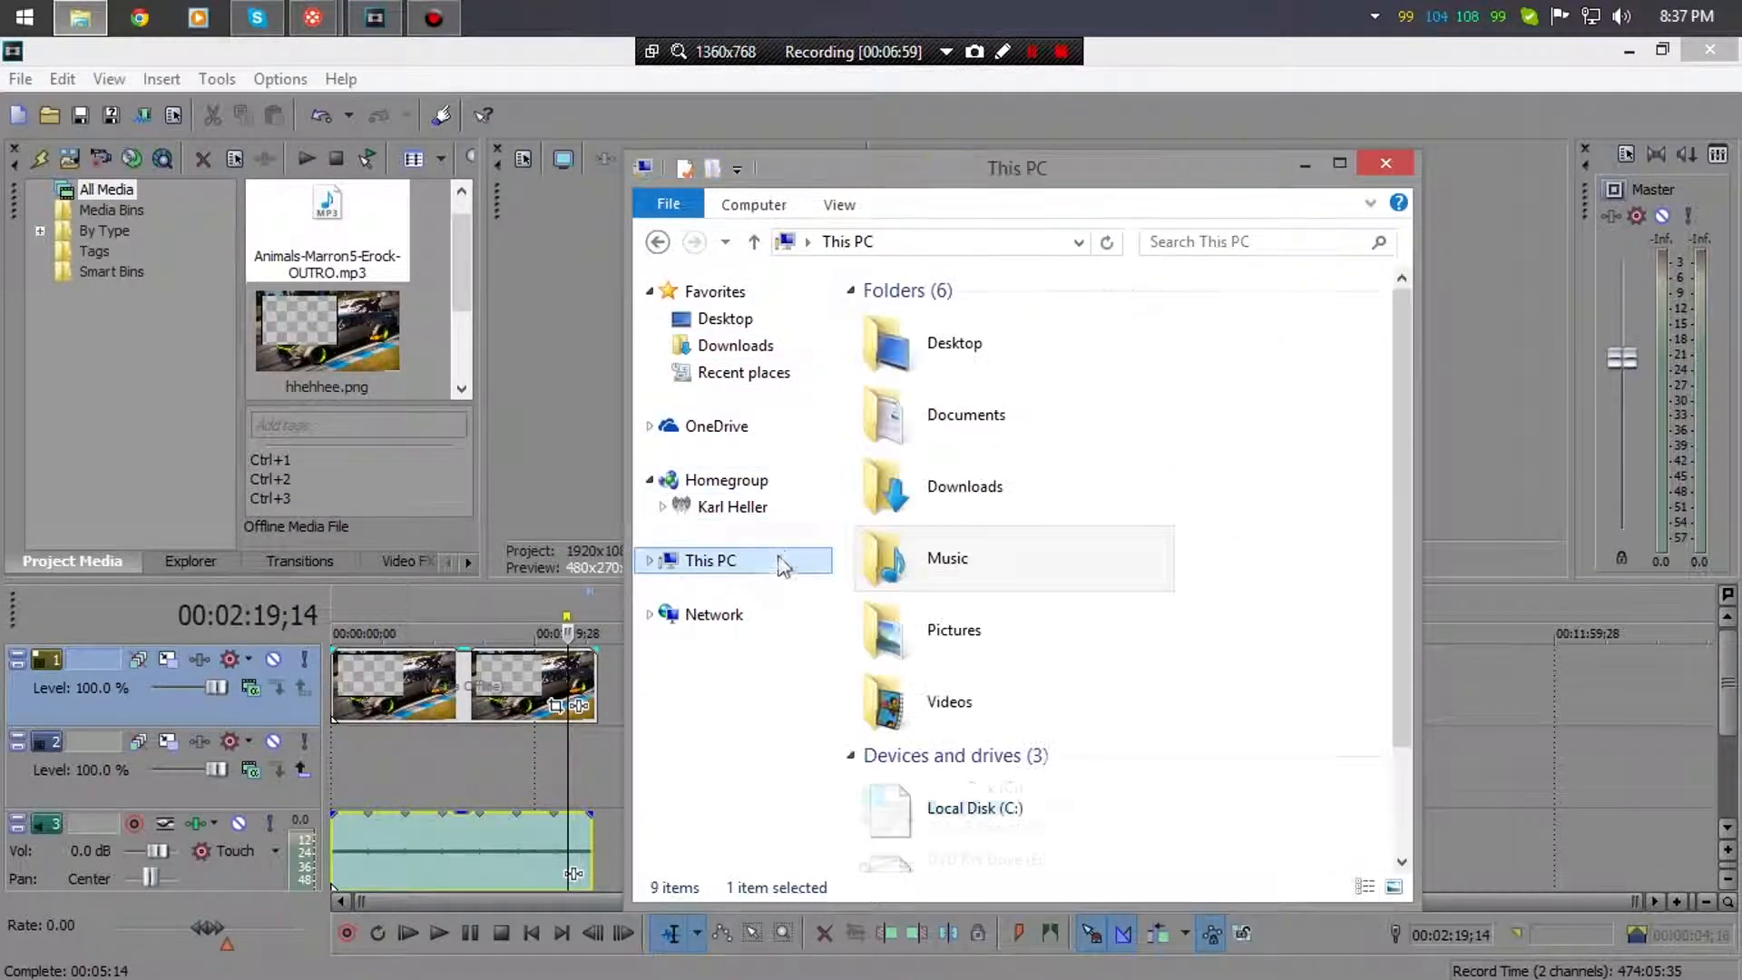
pyautogui.doubleClick(1019, 686)
pyautogui.doubleClick(1054, 350)
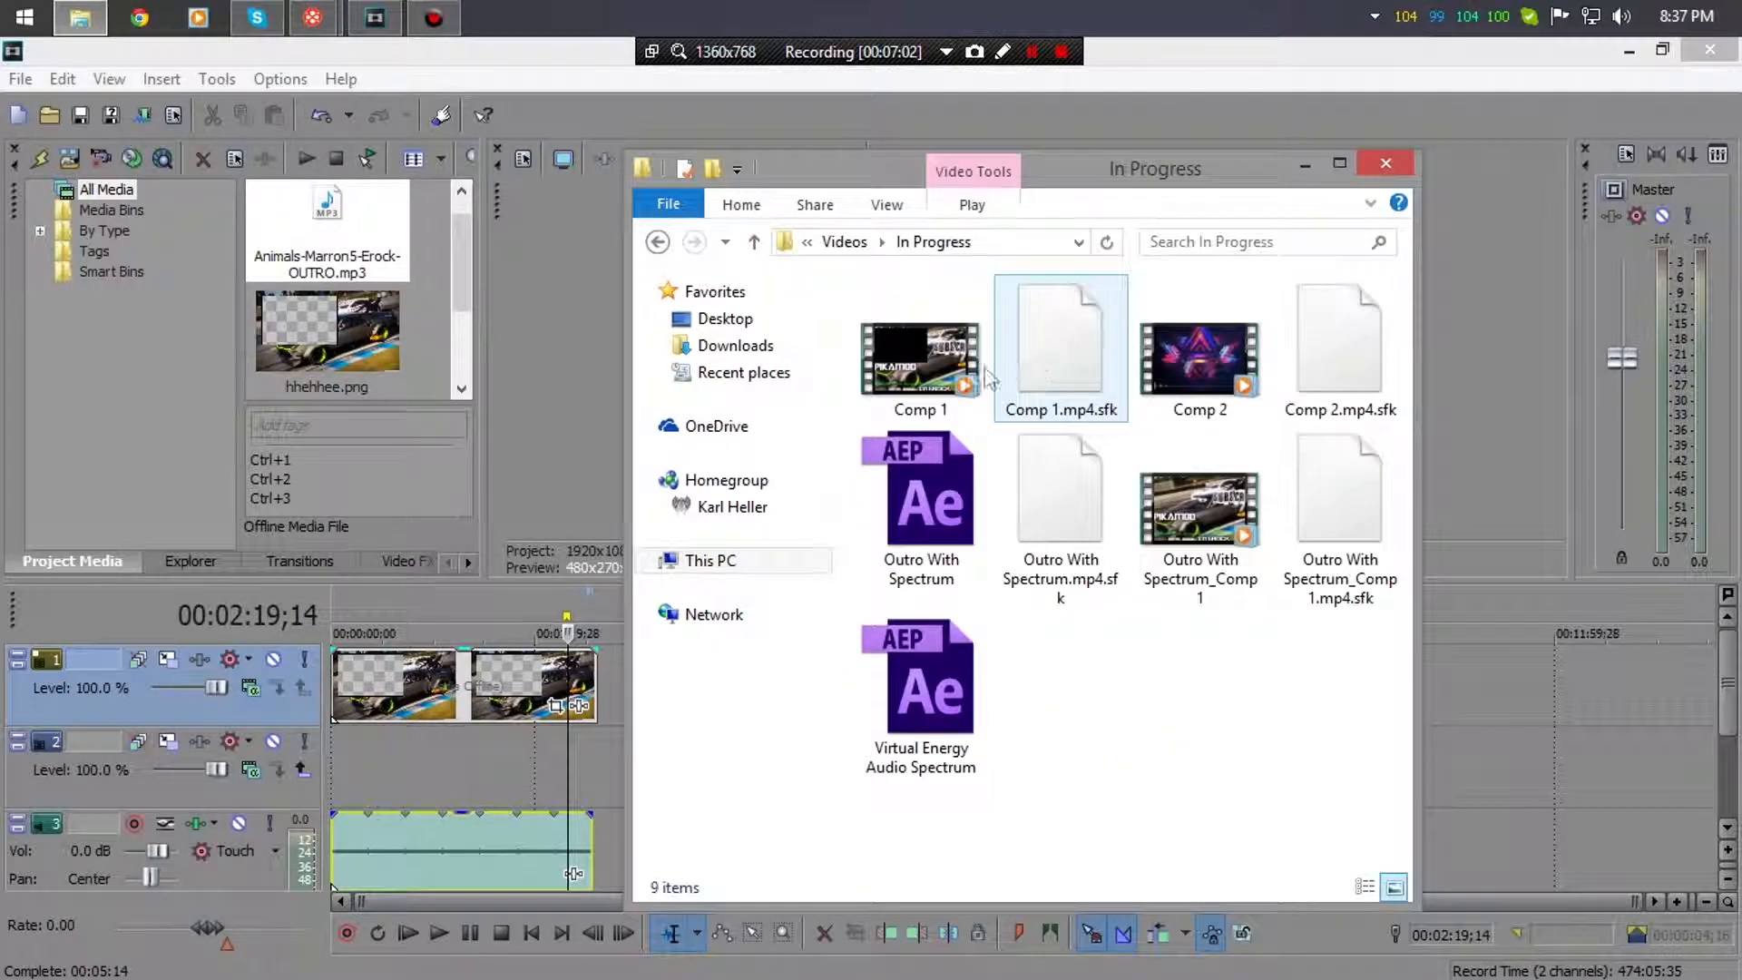
# - Add Comp 2 to the timeline on track 2, declining to match project settings
pyautogui.moveTo(1196, 190); pyautogui.dragTo(1445, 185)
pyautogui.moveTo(1449, 357); pyautogui.dragTo(753, 782)
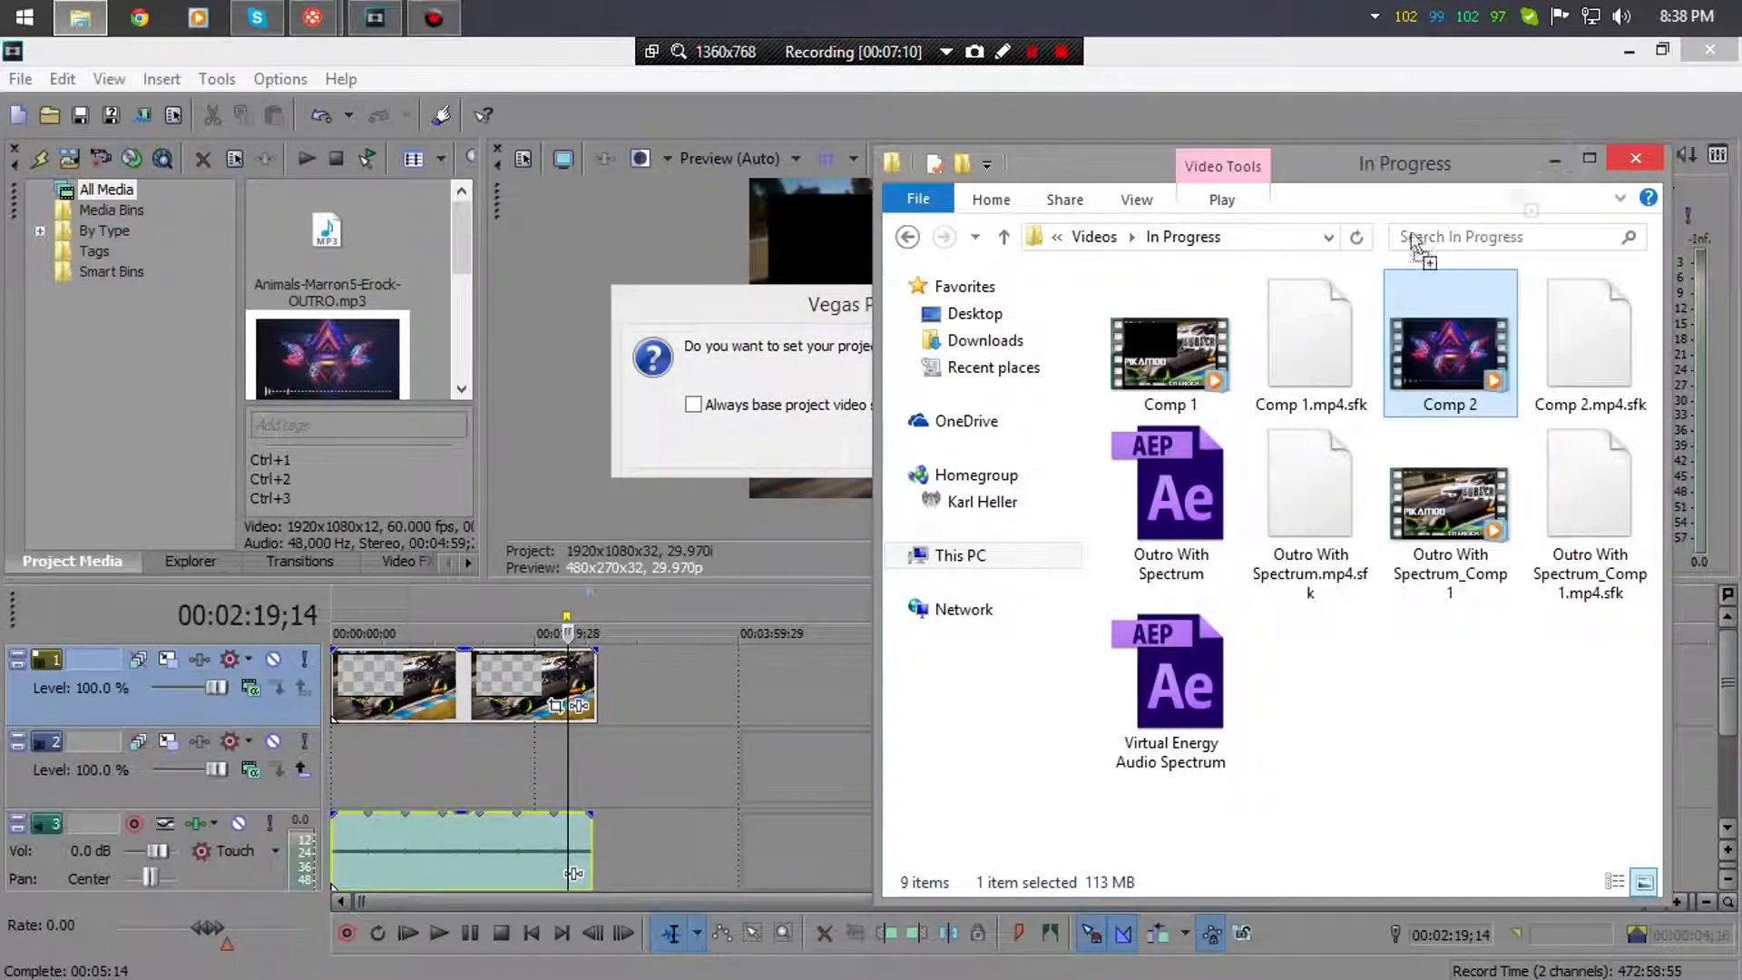
pyautogui.click(1556, 161)
pyautogui.click(1073, 444)
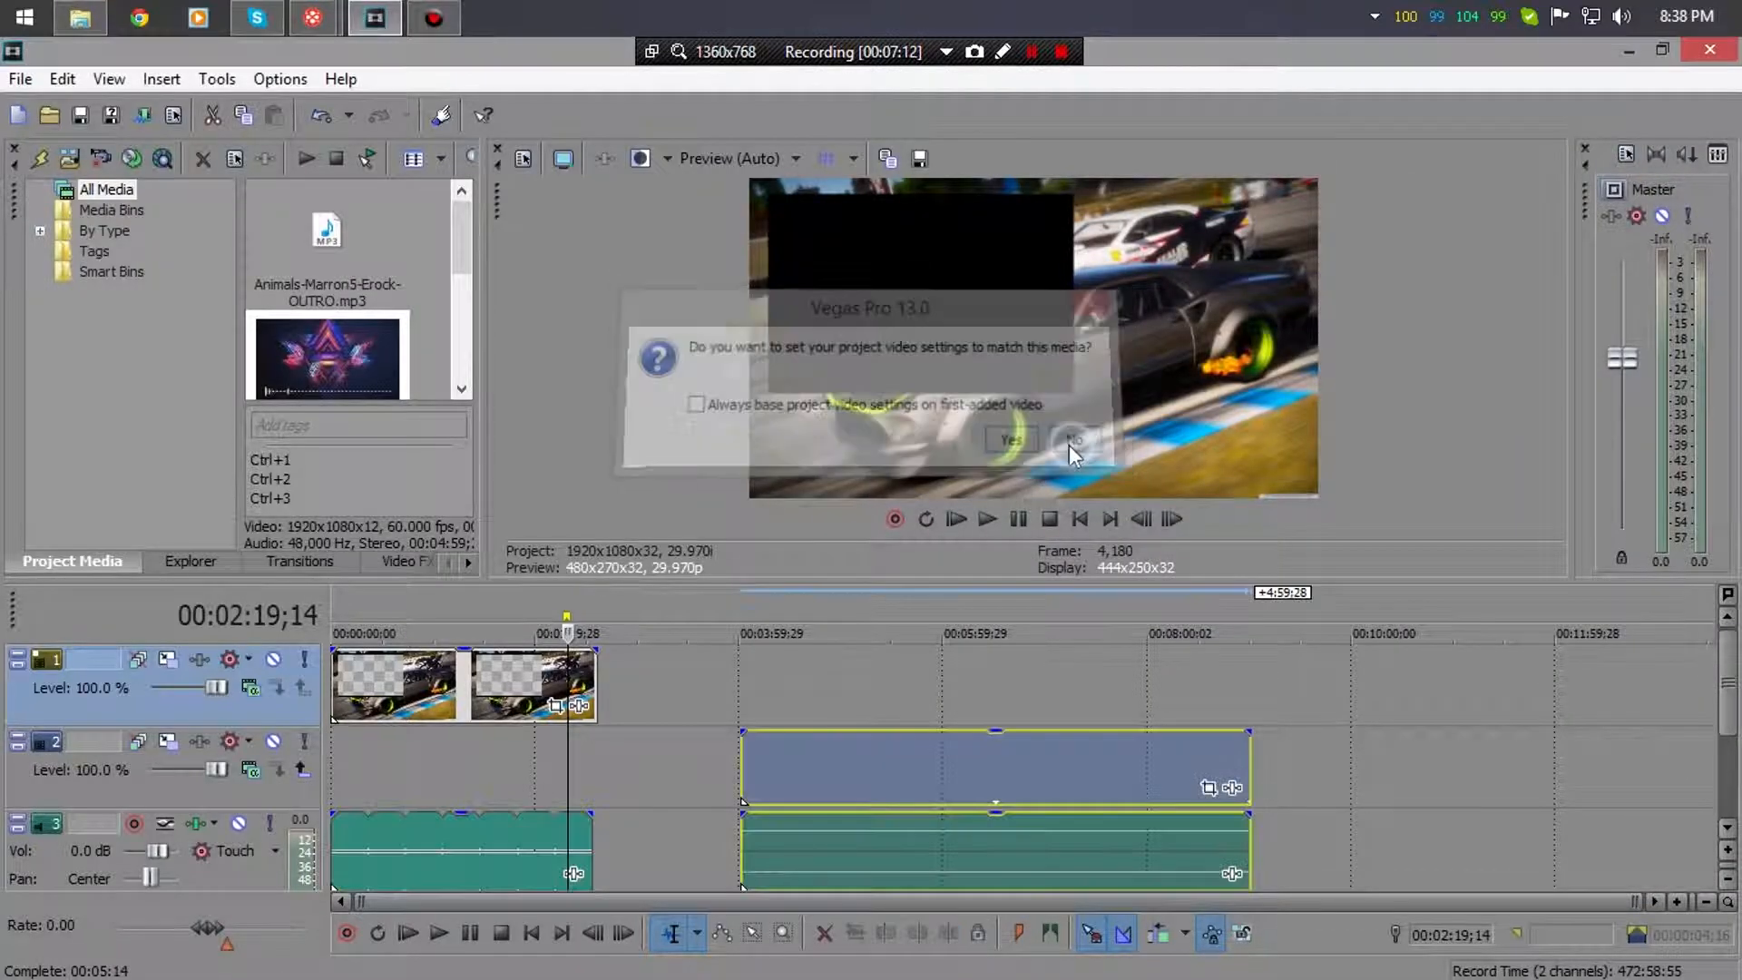
pyautogui.click(896, 827)
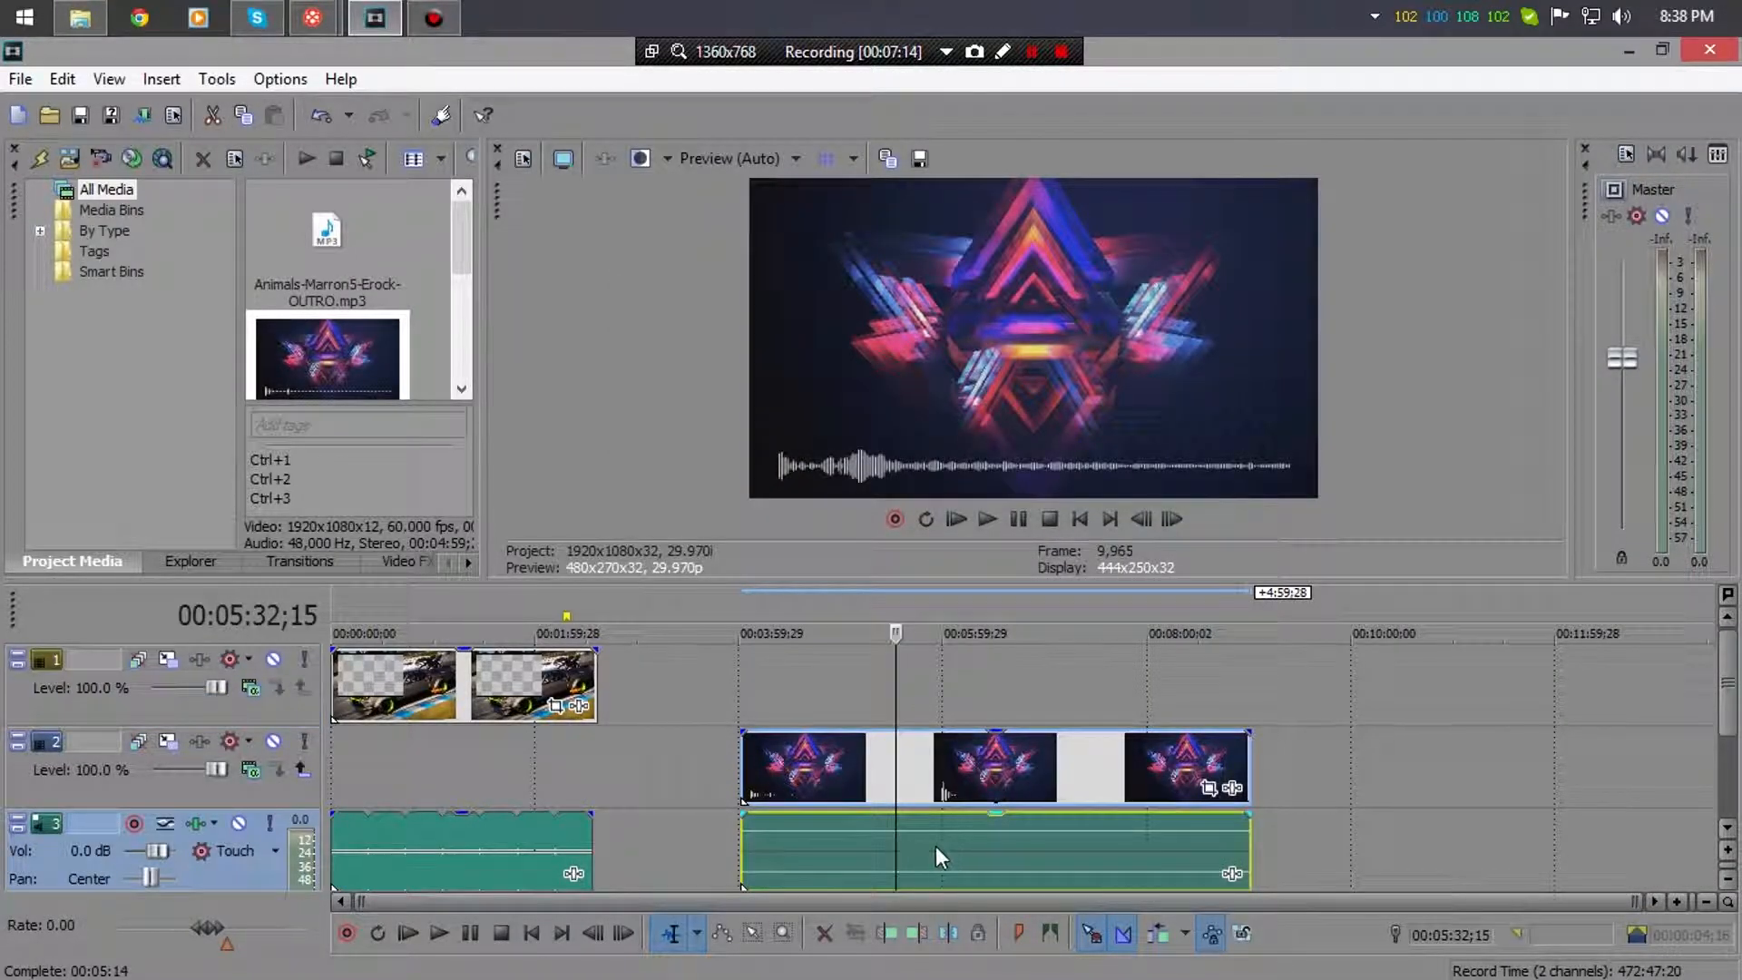
# - Ungroup the spectrum clip and delete its audio event
pyautogui.rightClick(933, 845)
pyautogui.moveTo(1226, 784)
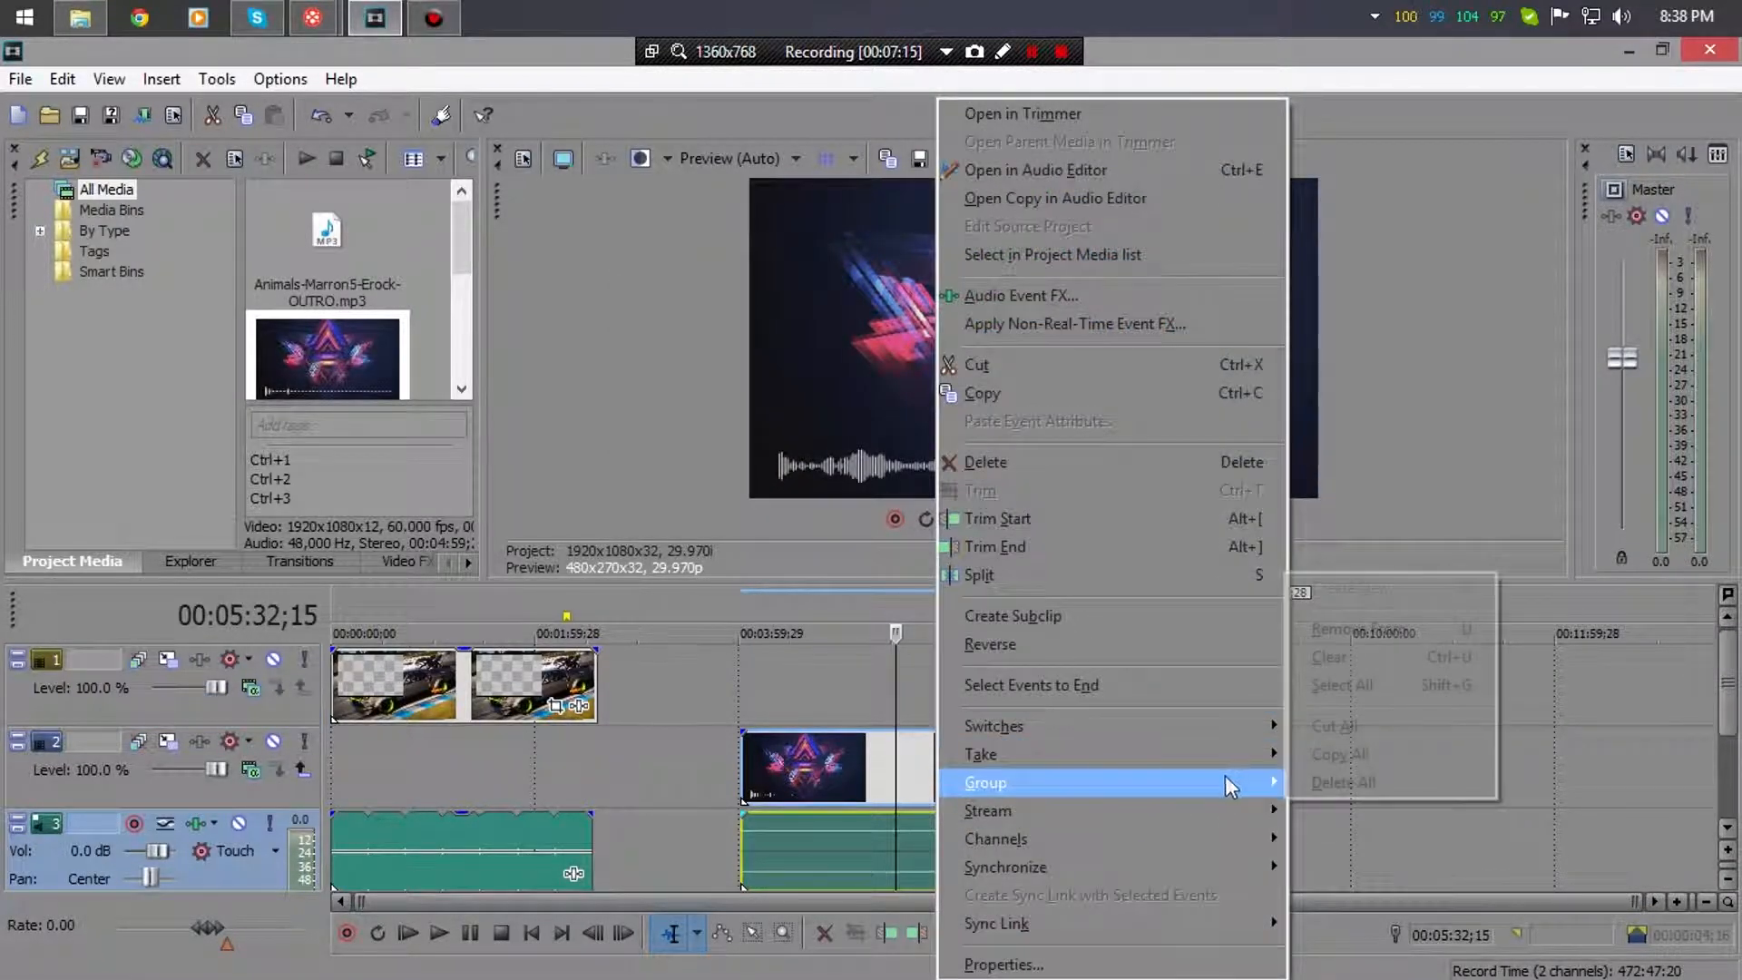
pyautogui.click(1406, 637)
pyautogui.click(1183, 833)
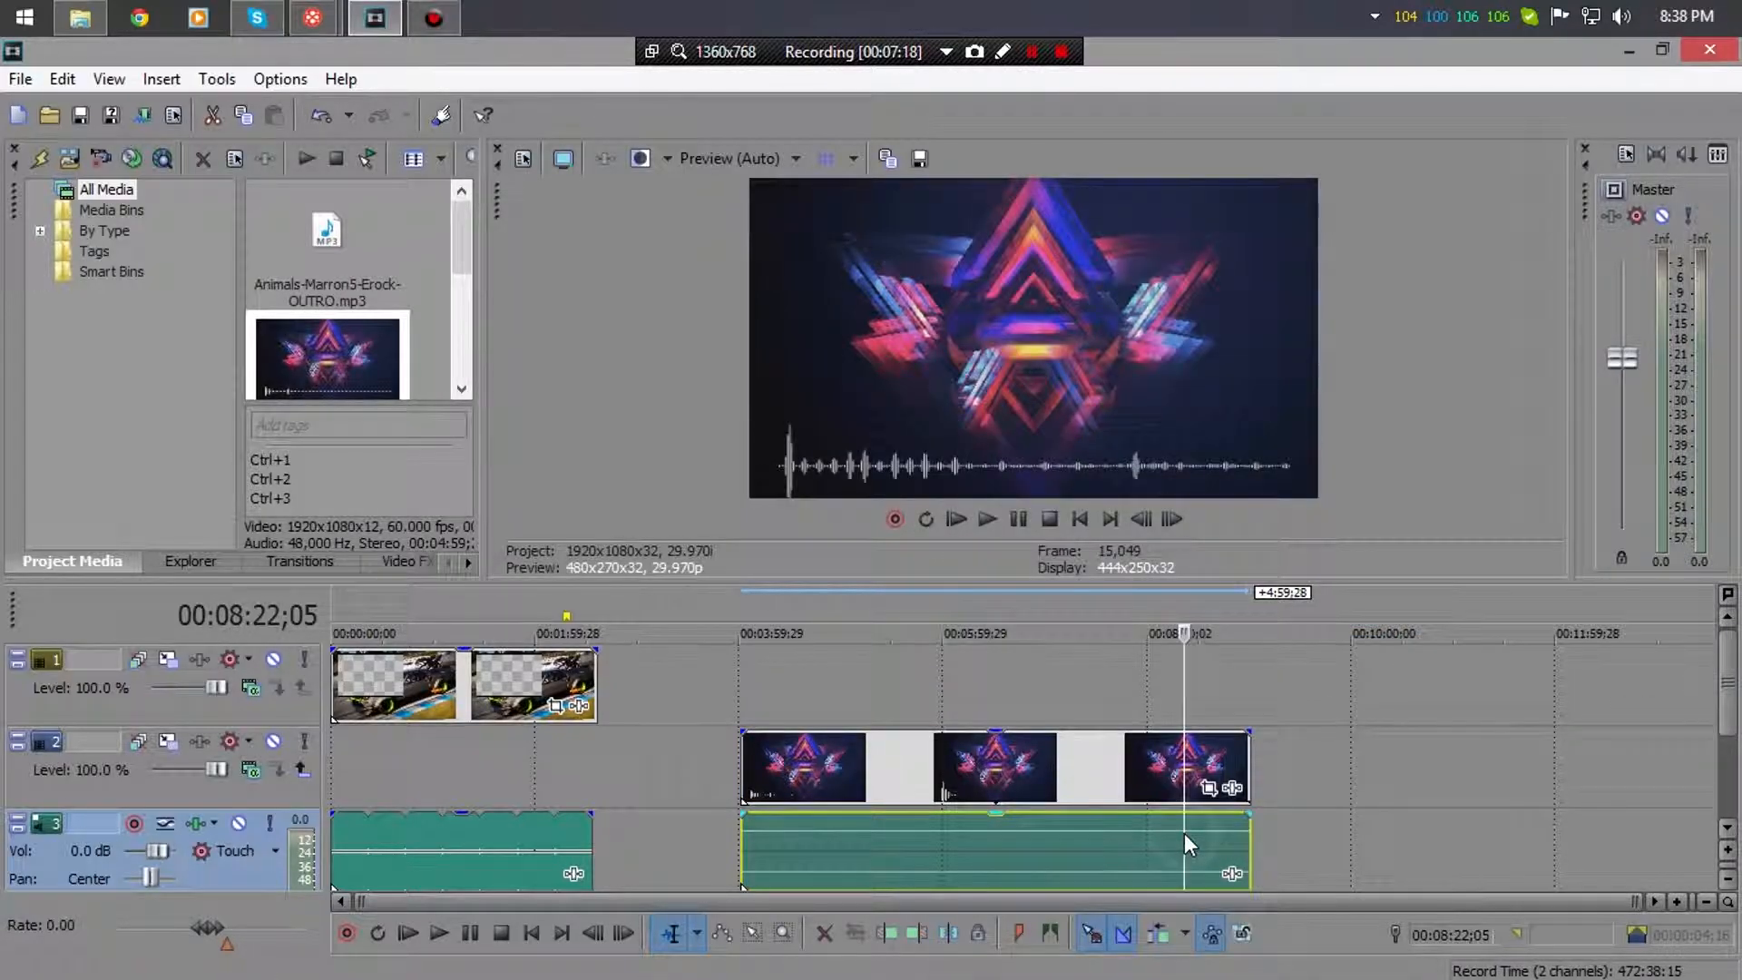
pyautogui.press('Delete')
# - Move the spectrum video to the timeline start, split it at the overlay's end, and delete the remainder
pyautogui.click(970, 762)
pyautogui.moveTo(971, 762); pyautogui.dragTo(561, 760)
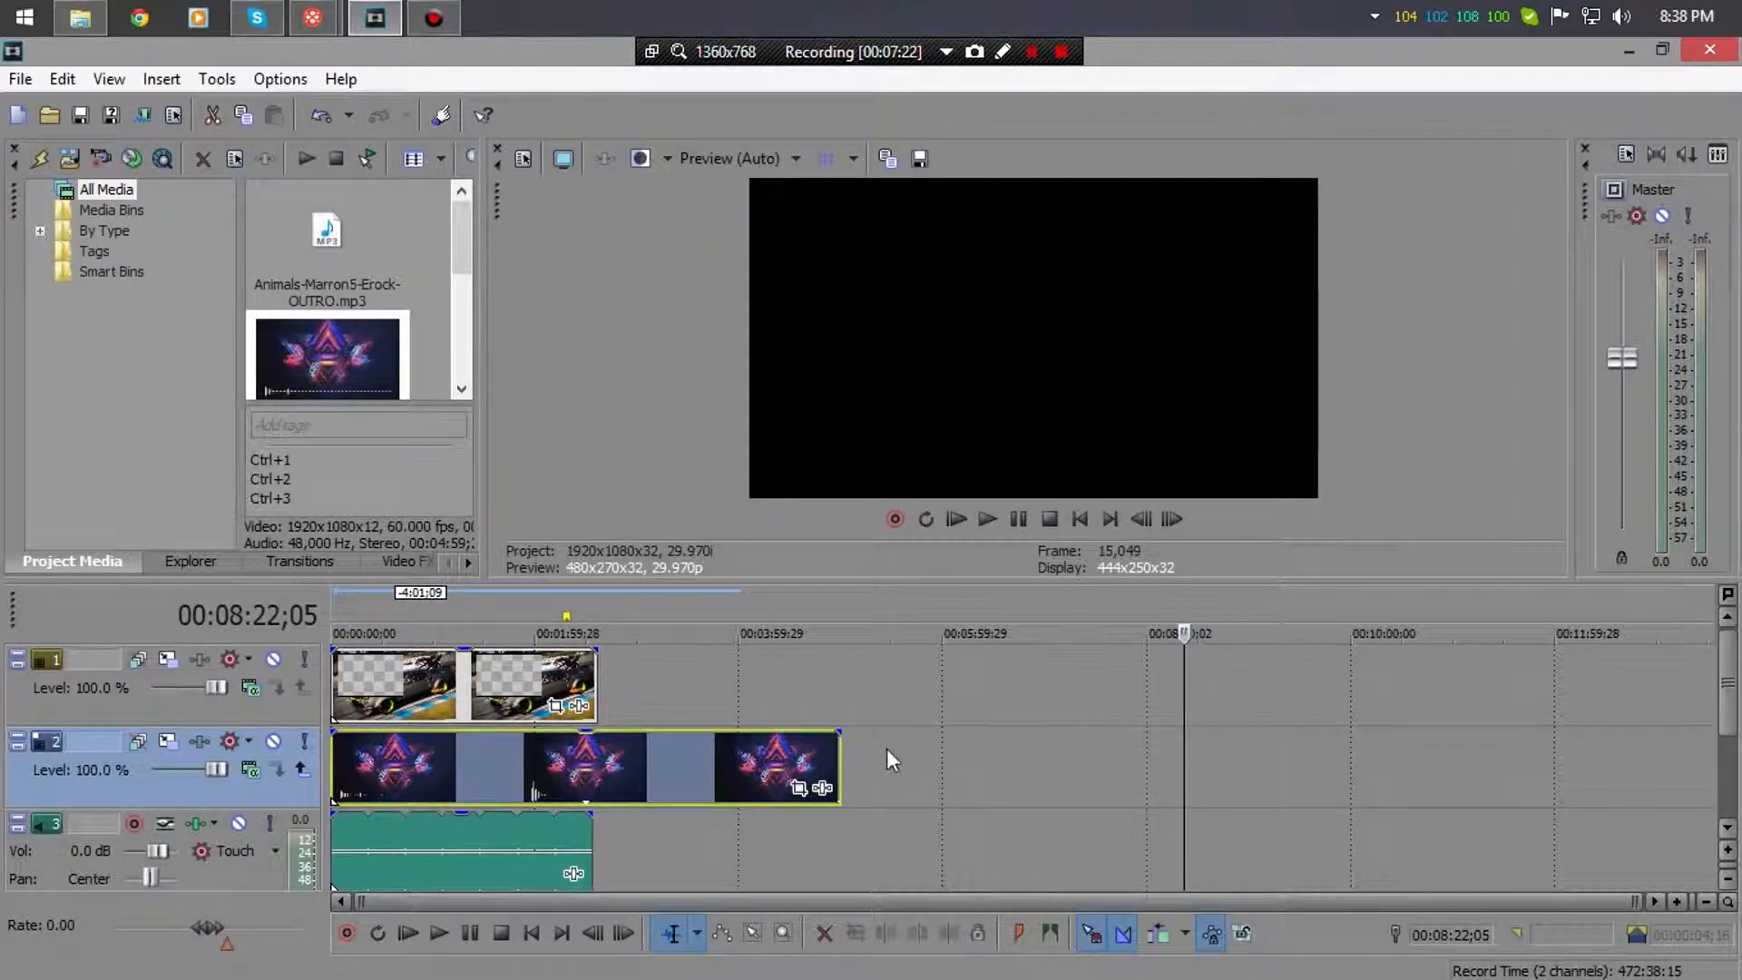
pyautogui.click(592, 764)
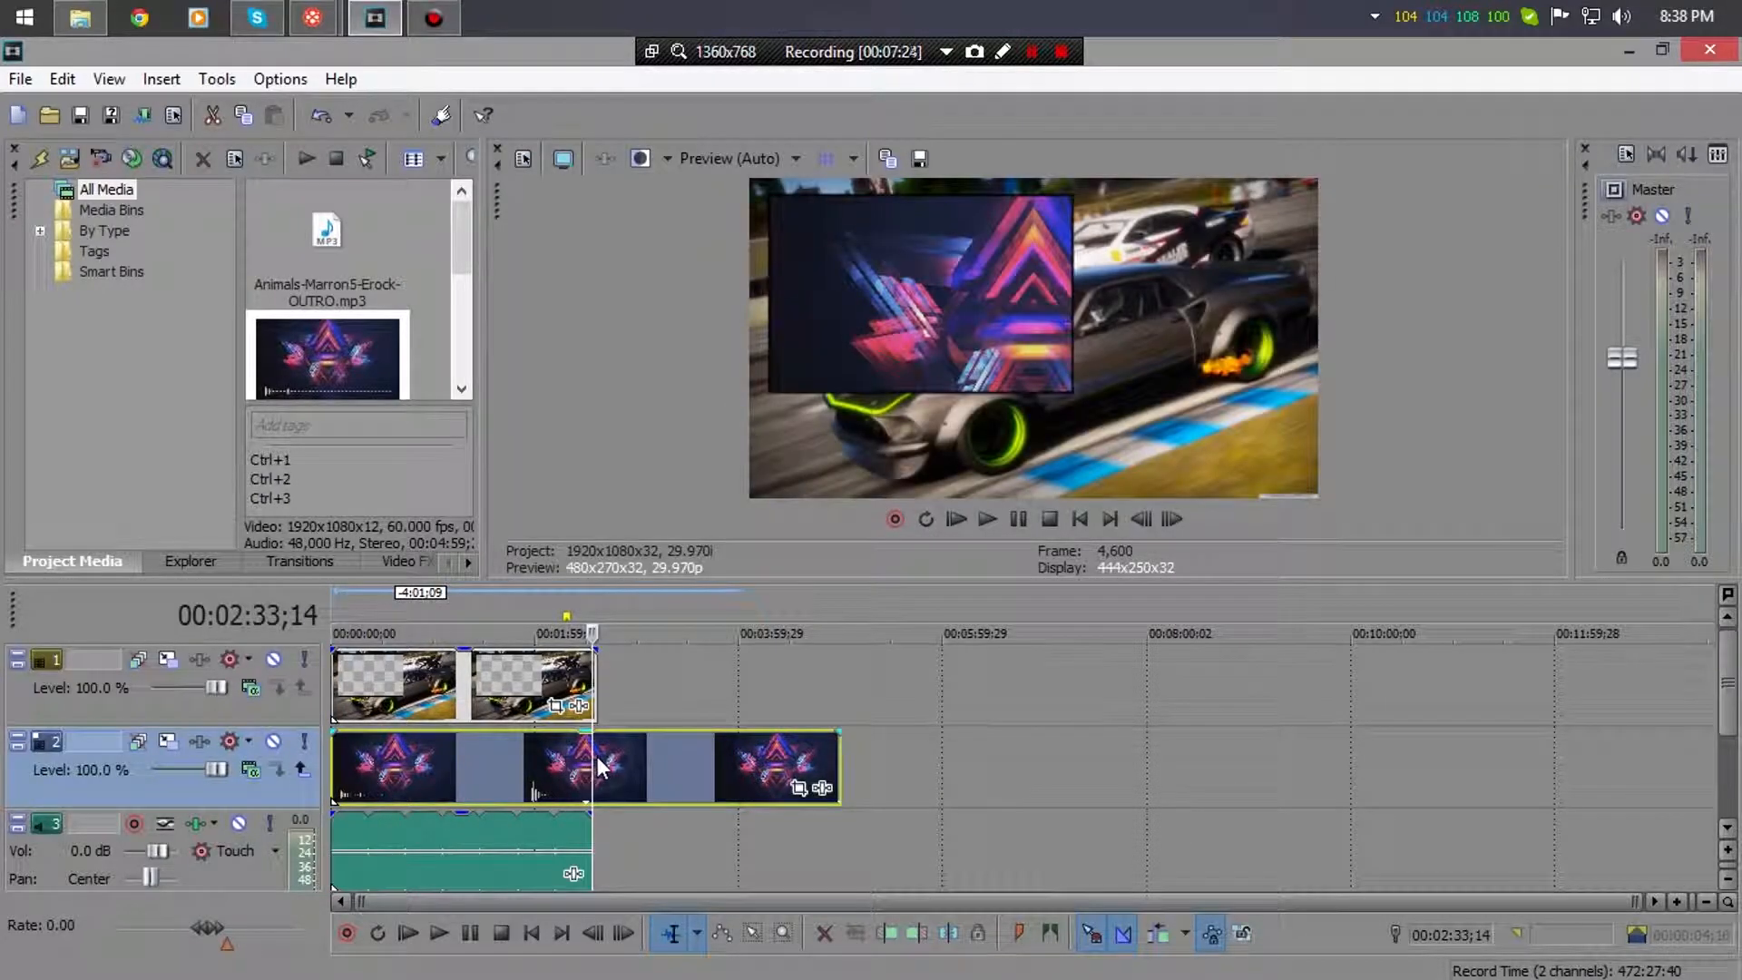
pyautogui.click(598, 765)
pyautogui.press('Delete')
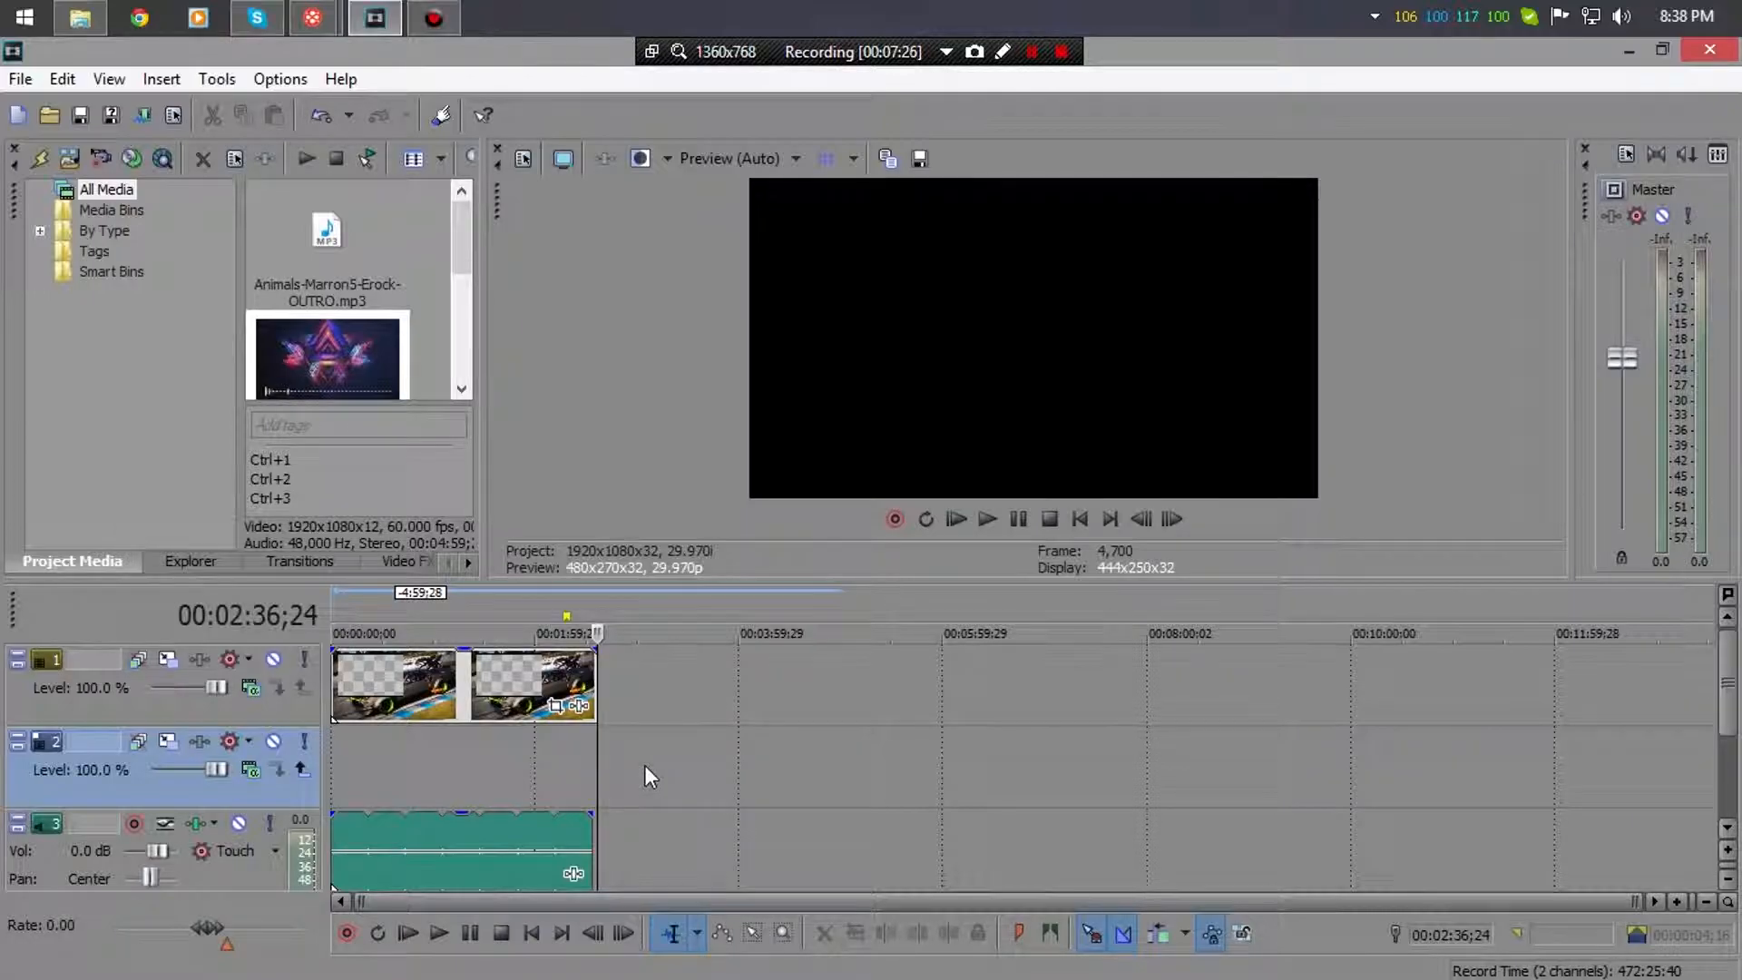
pyautogui.hotkey('ctrl', 'z')
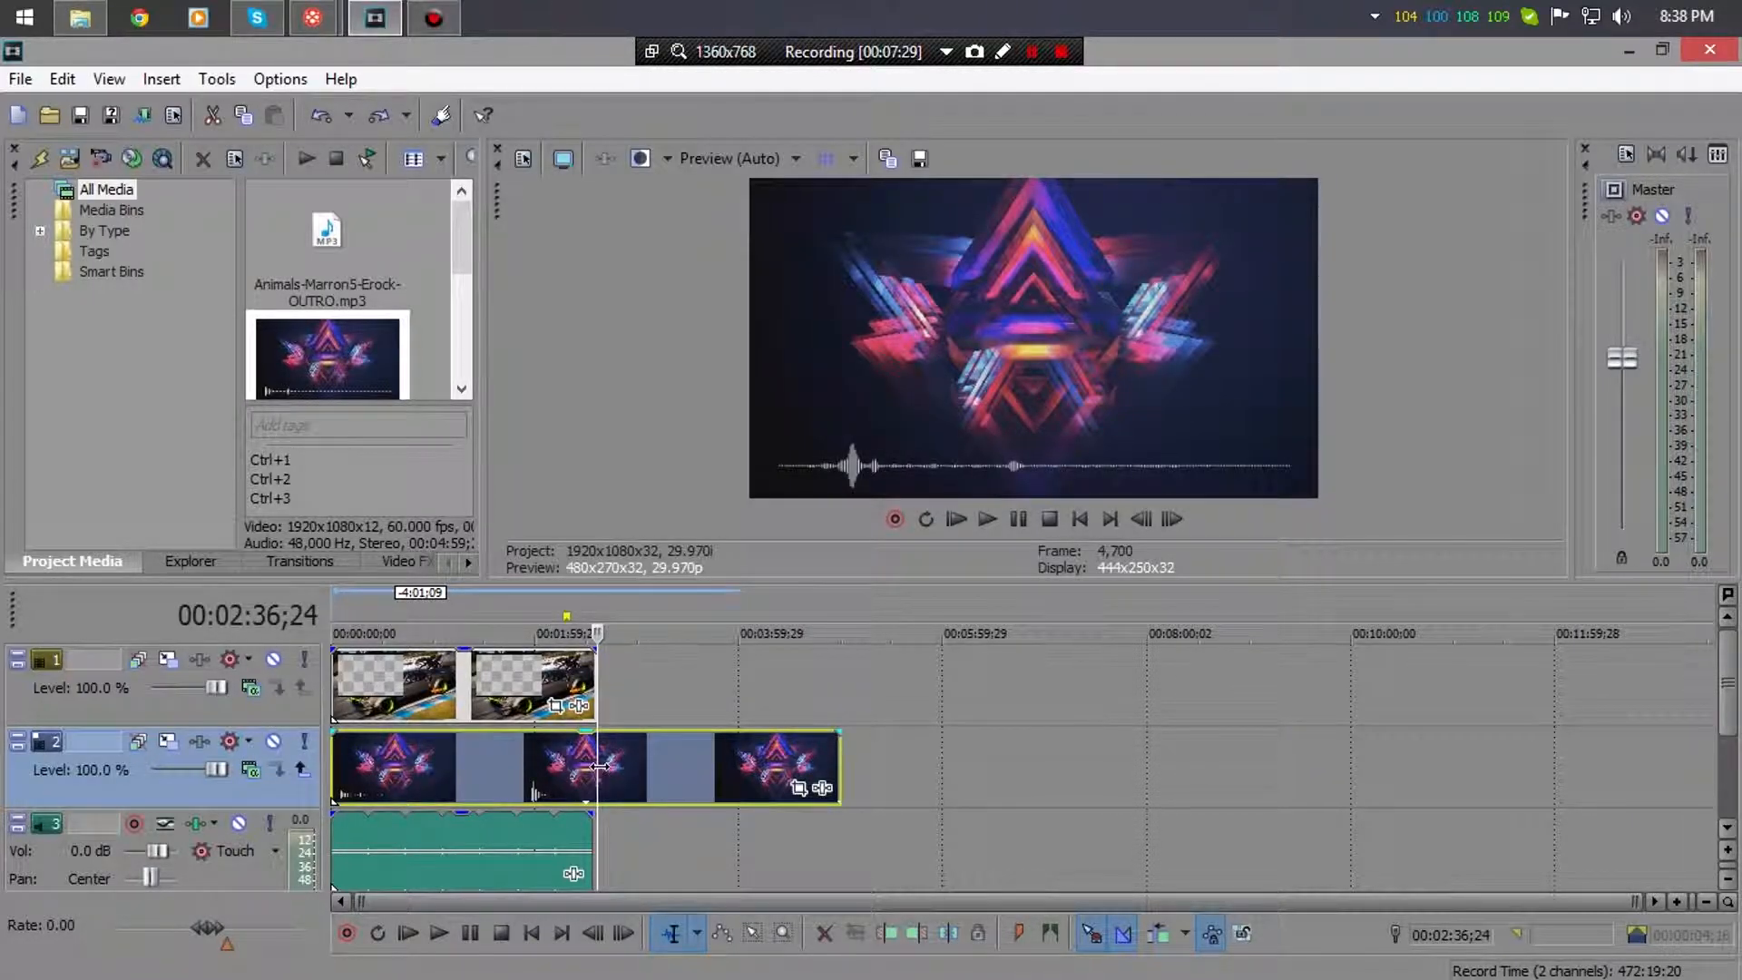
pyautogui.press('s')
pyautogui.click(679, 757)
pyautogui.press('Delete')
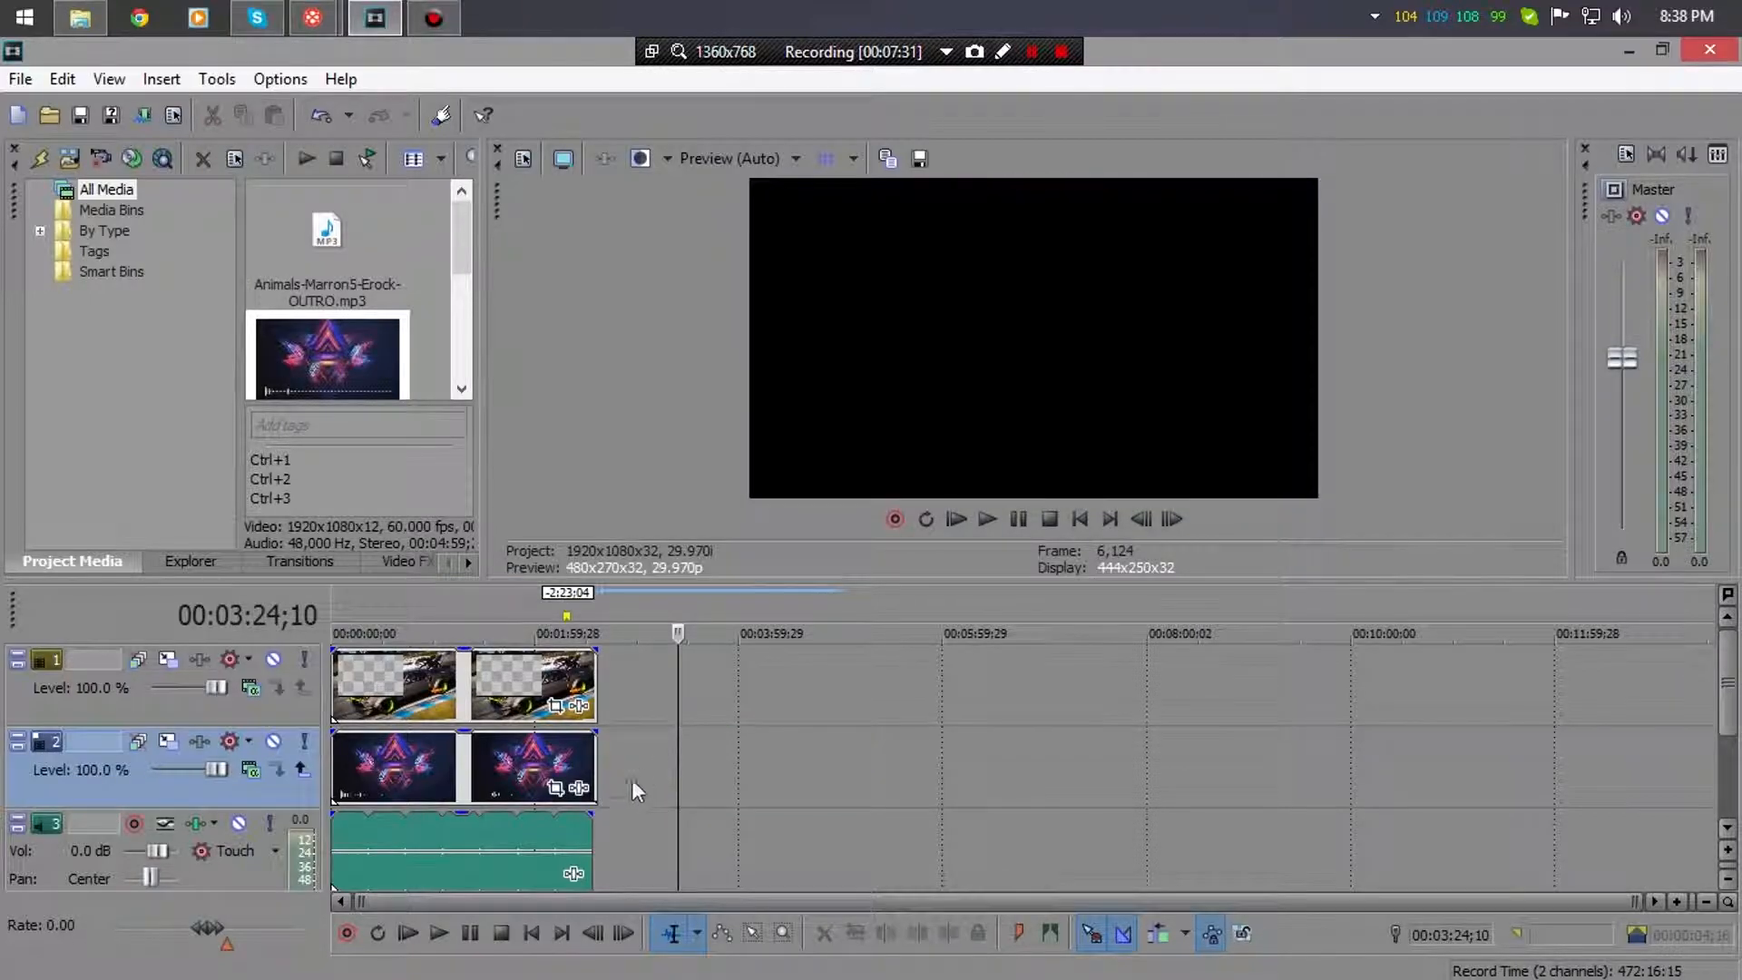
# - Extend the music to the overlay's end, preview the edit, and mute track 3
pyautogui.click(578, 830)
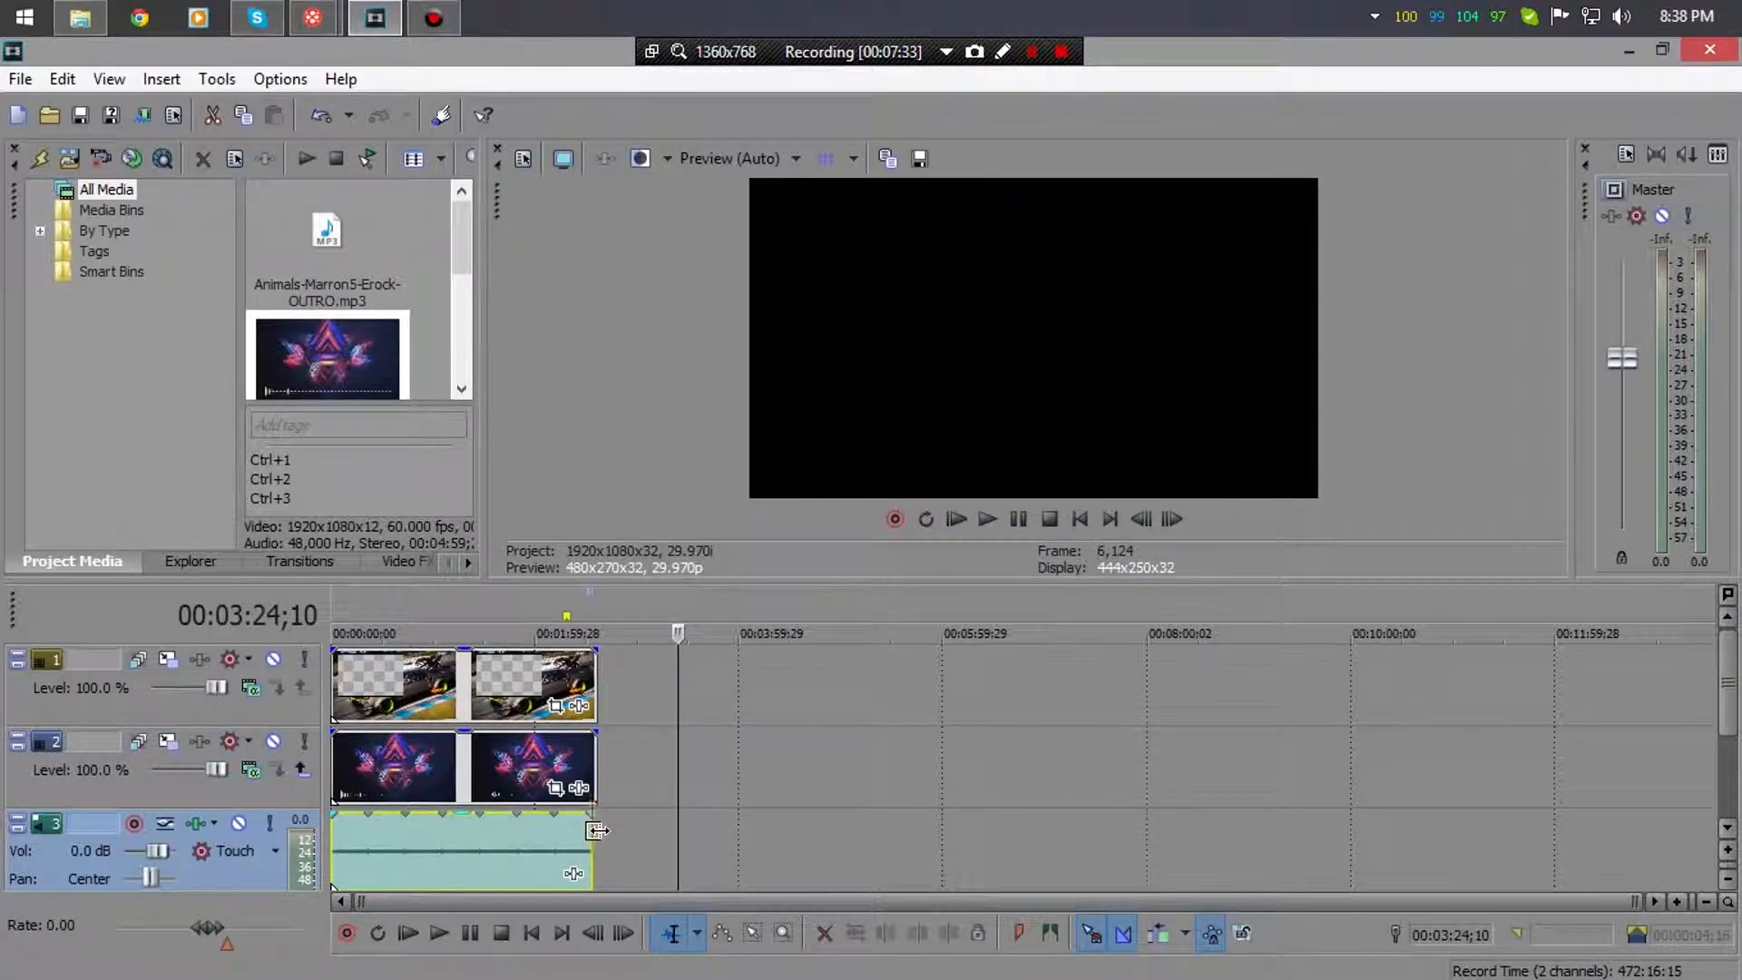
pyautogui.moveTo(599, 832); pyautogui.dragTo(589, 842)
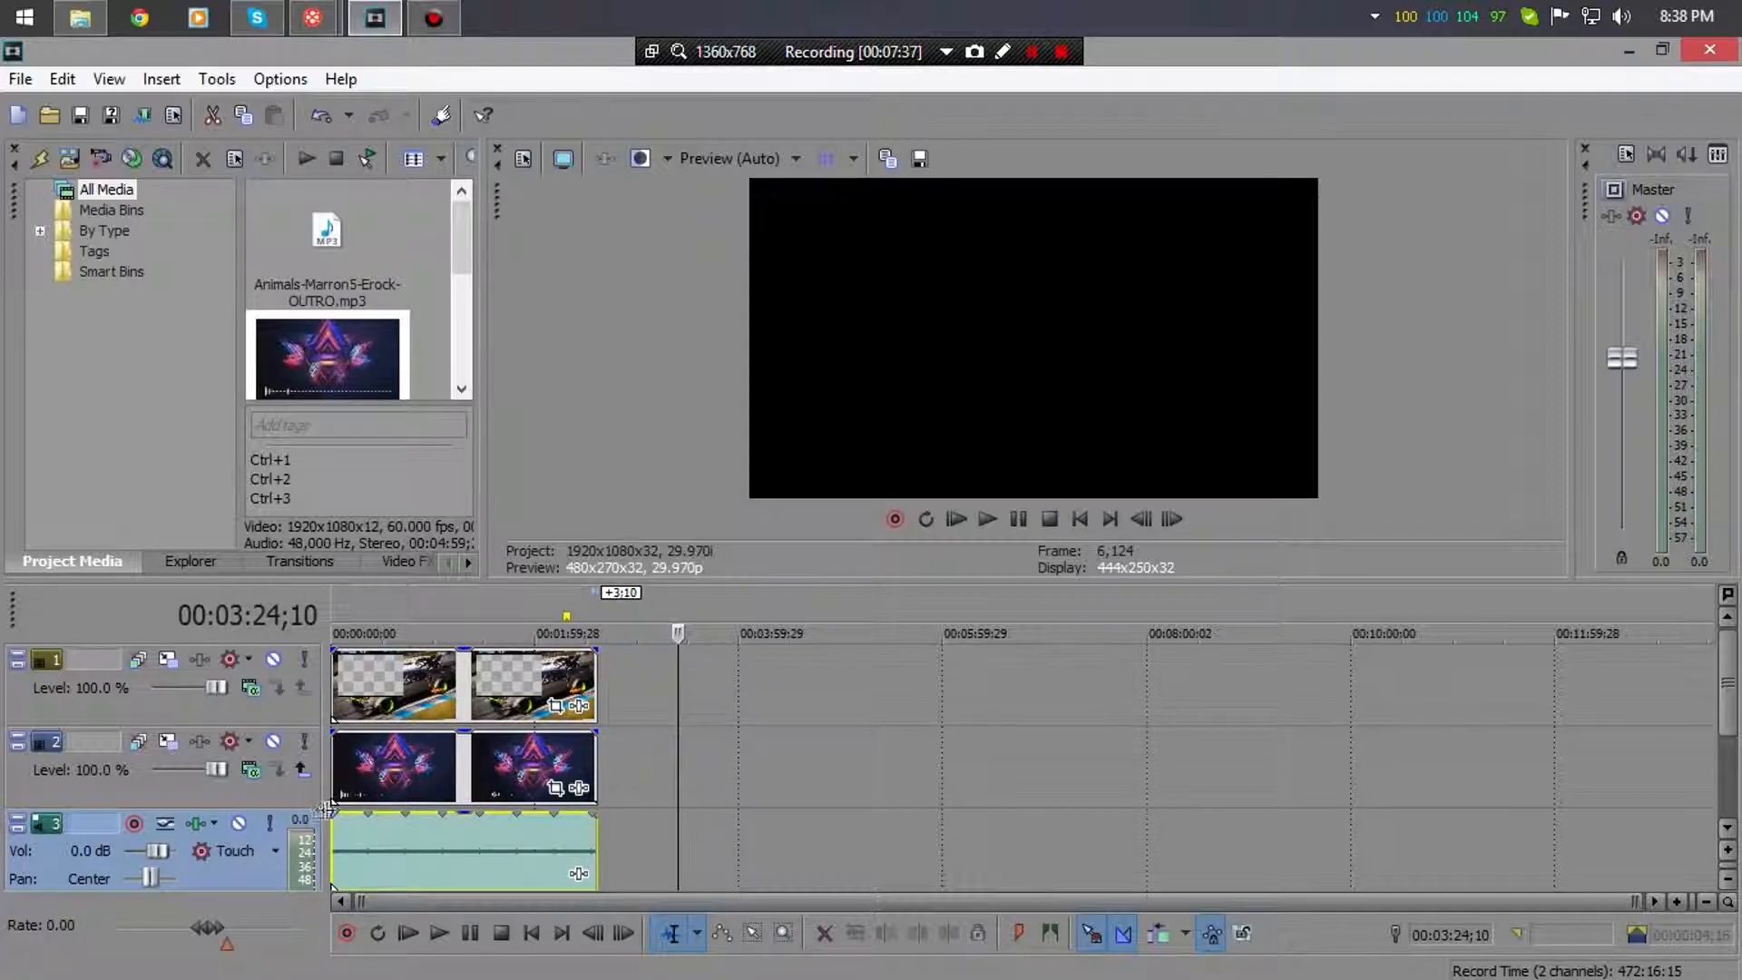
pyautogui.press('space')
pyautogui.press('space')
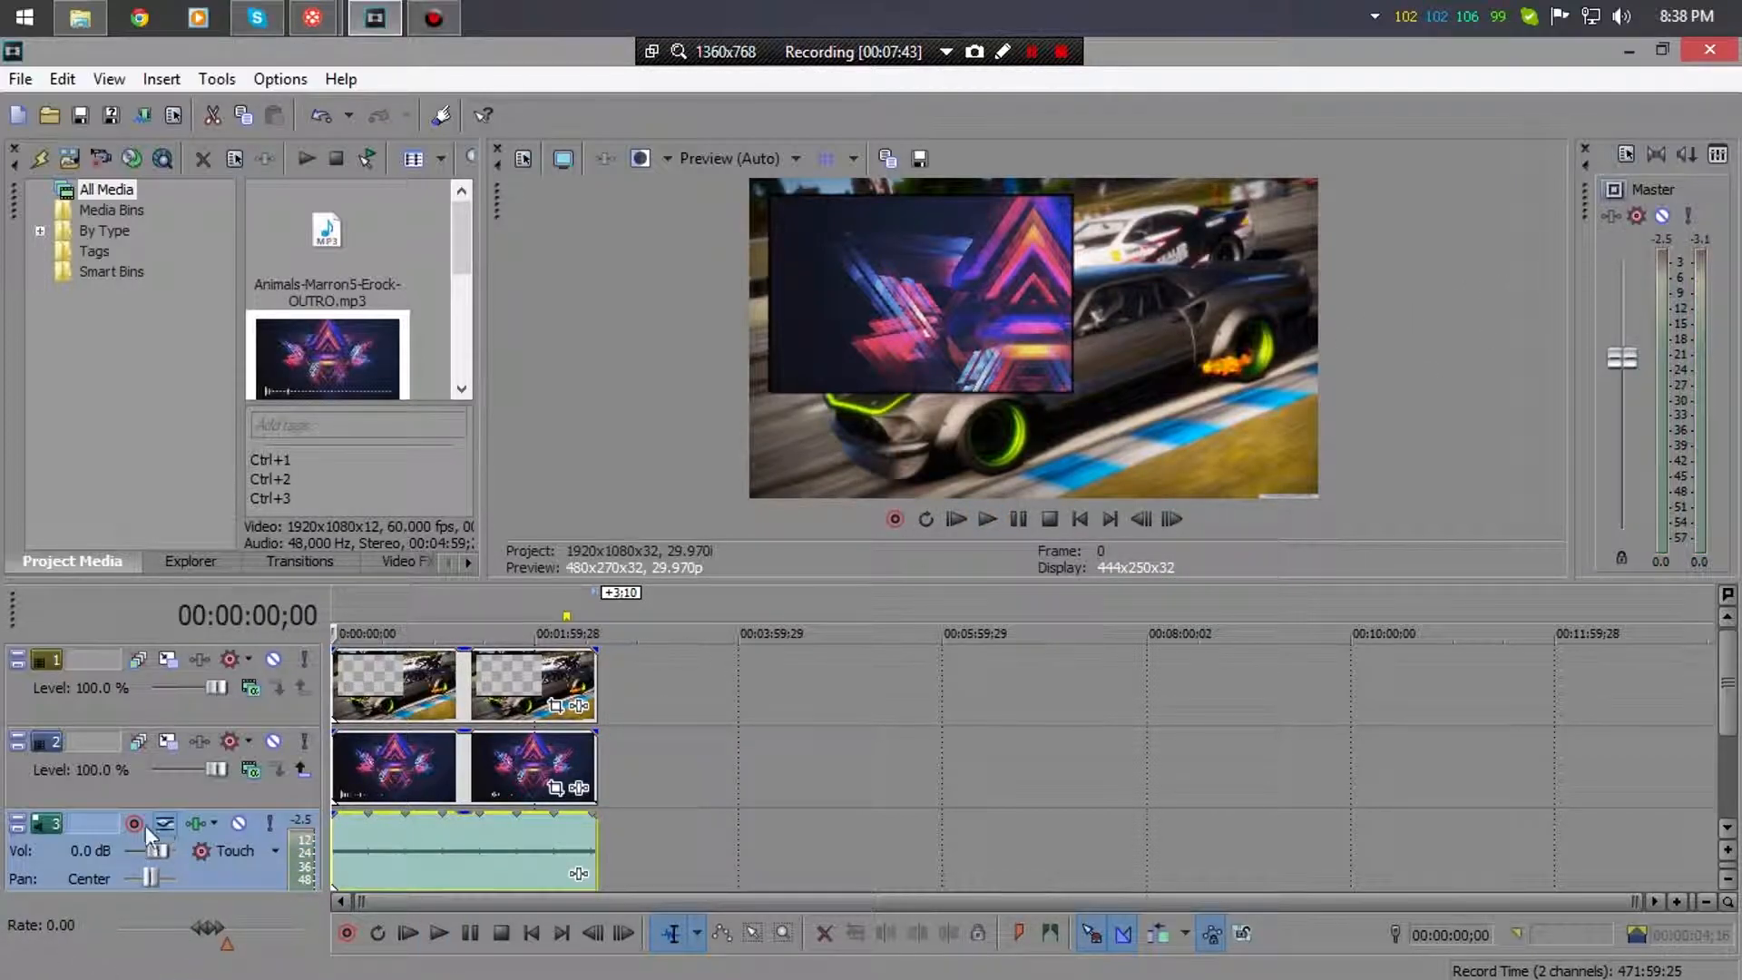
pyautogui.click(239, 823)
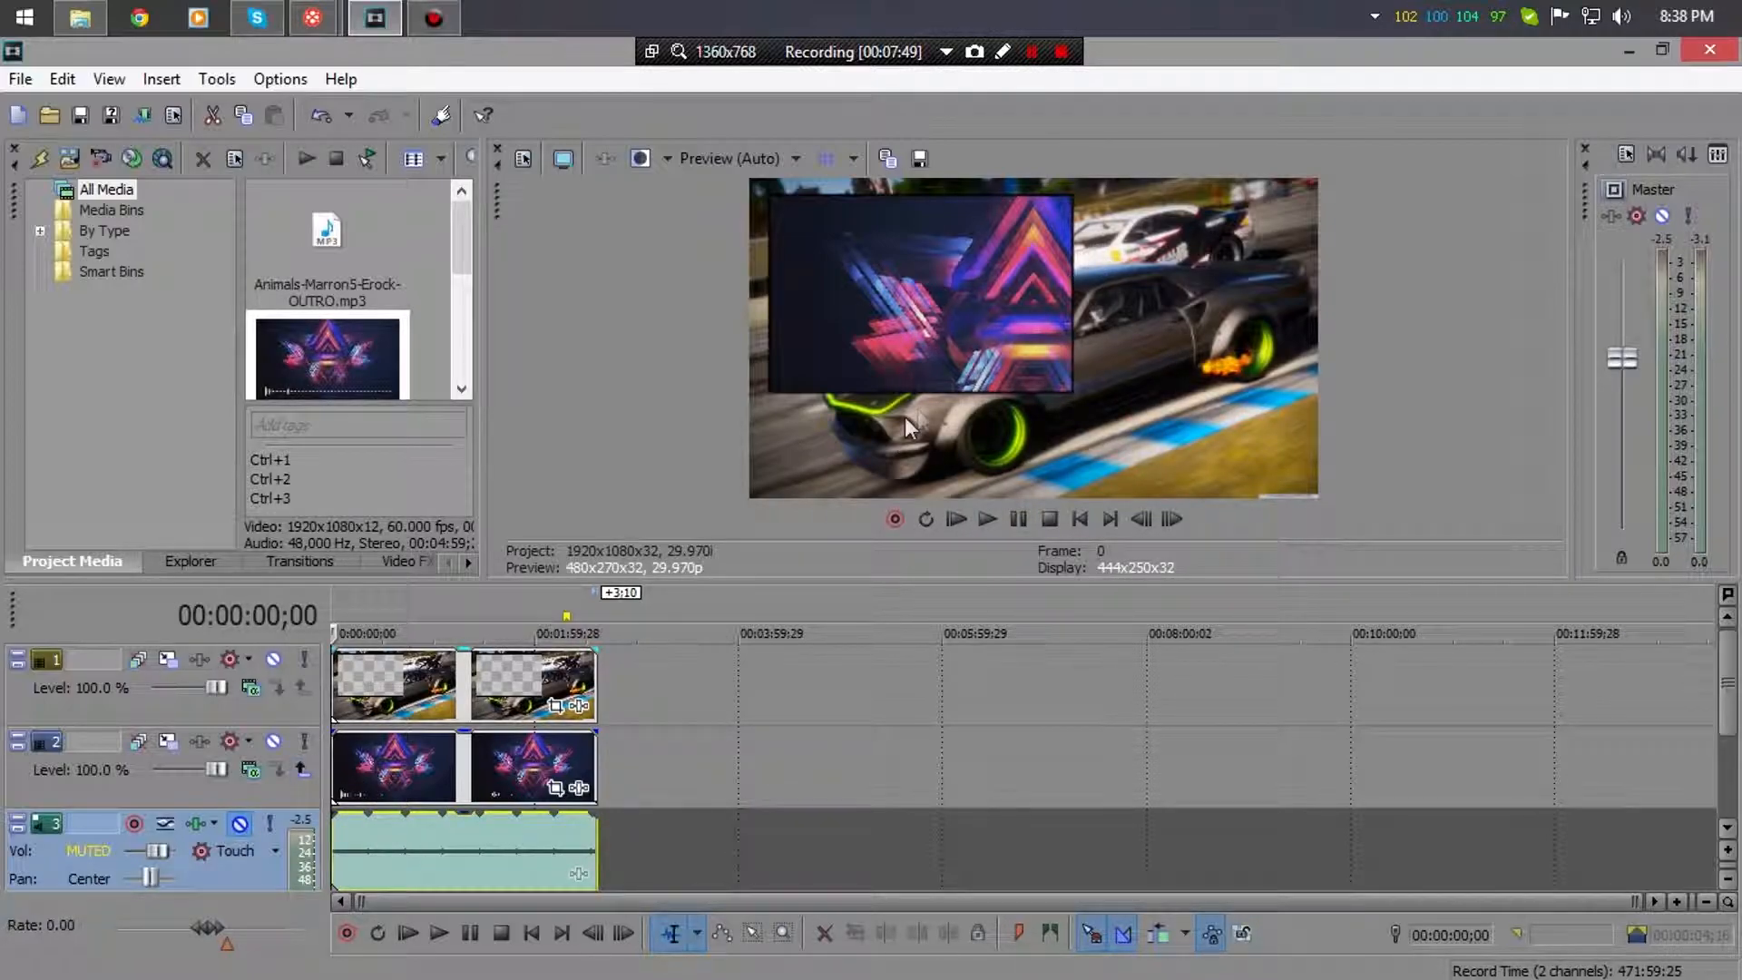
pyautogui.click(167, 742)
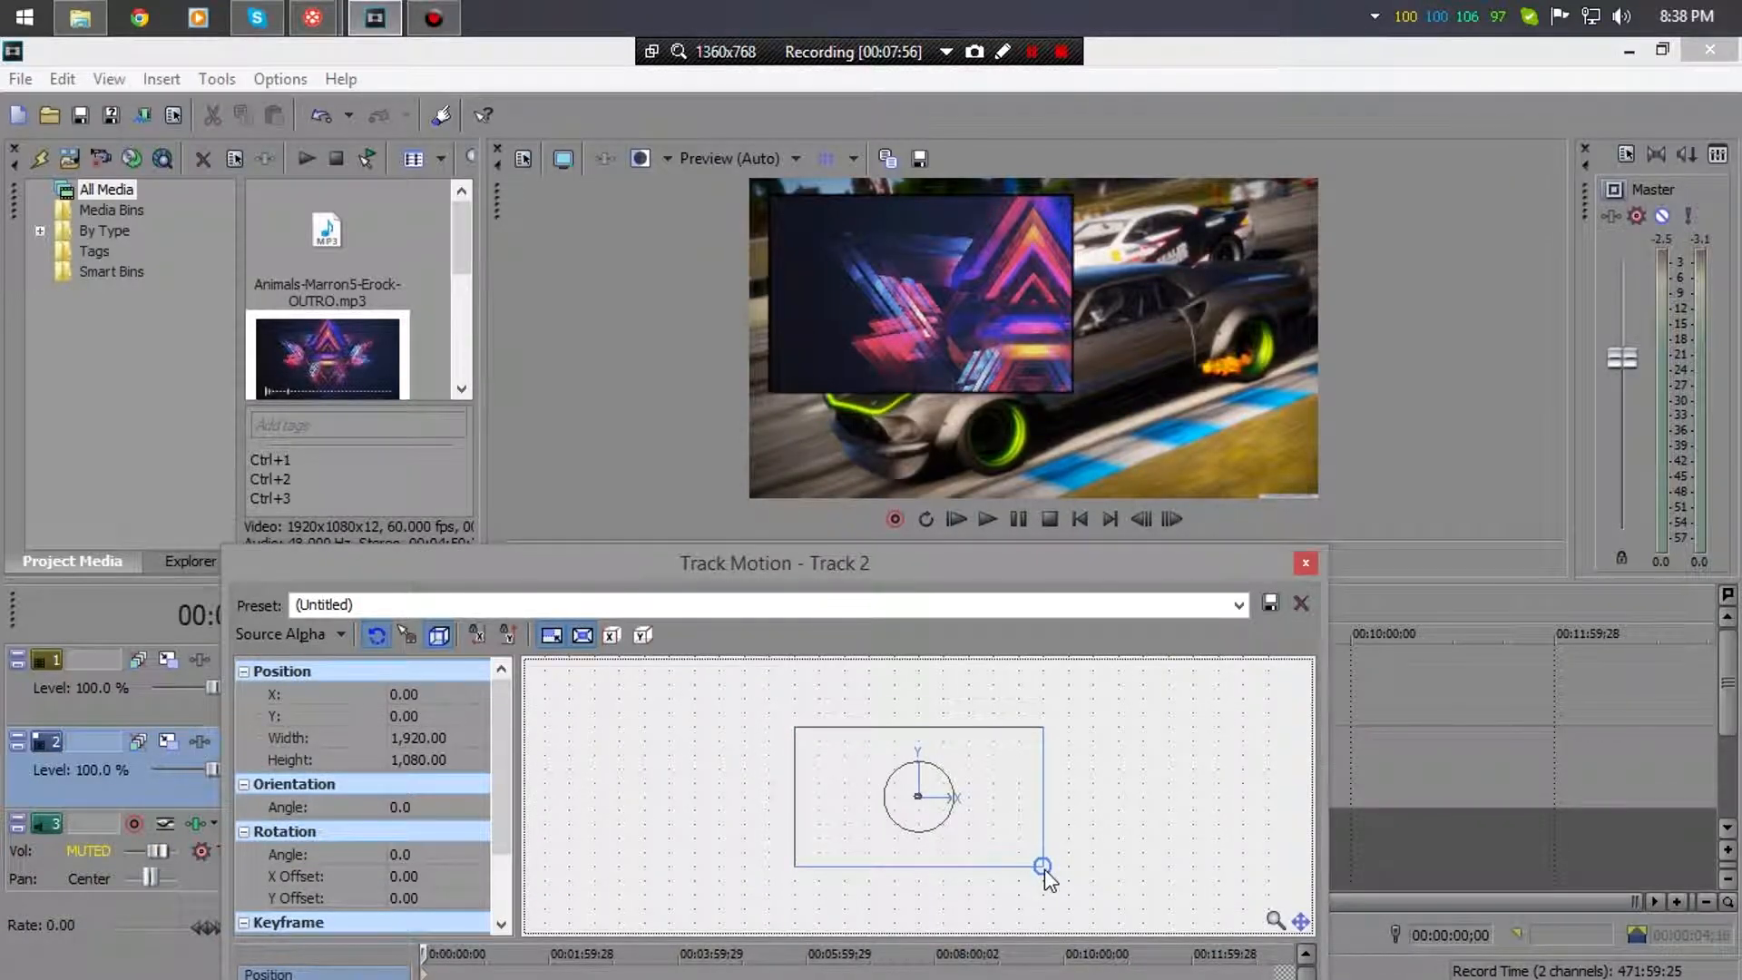
# - Resize the spectrum video to 1,234.08 × 694.17 and position it inside the car overlay's window
pyautogui.moveTo(1046, 878); pyautogui.dragTo(967, 824)
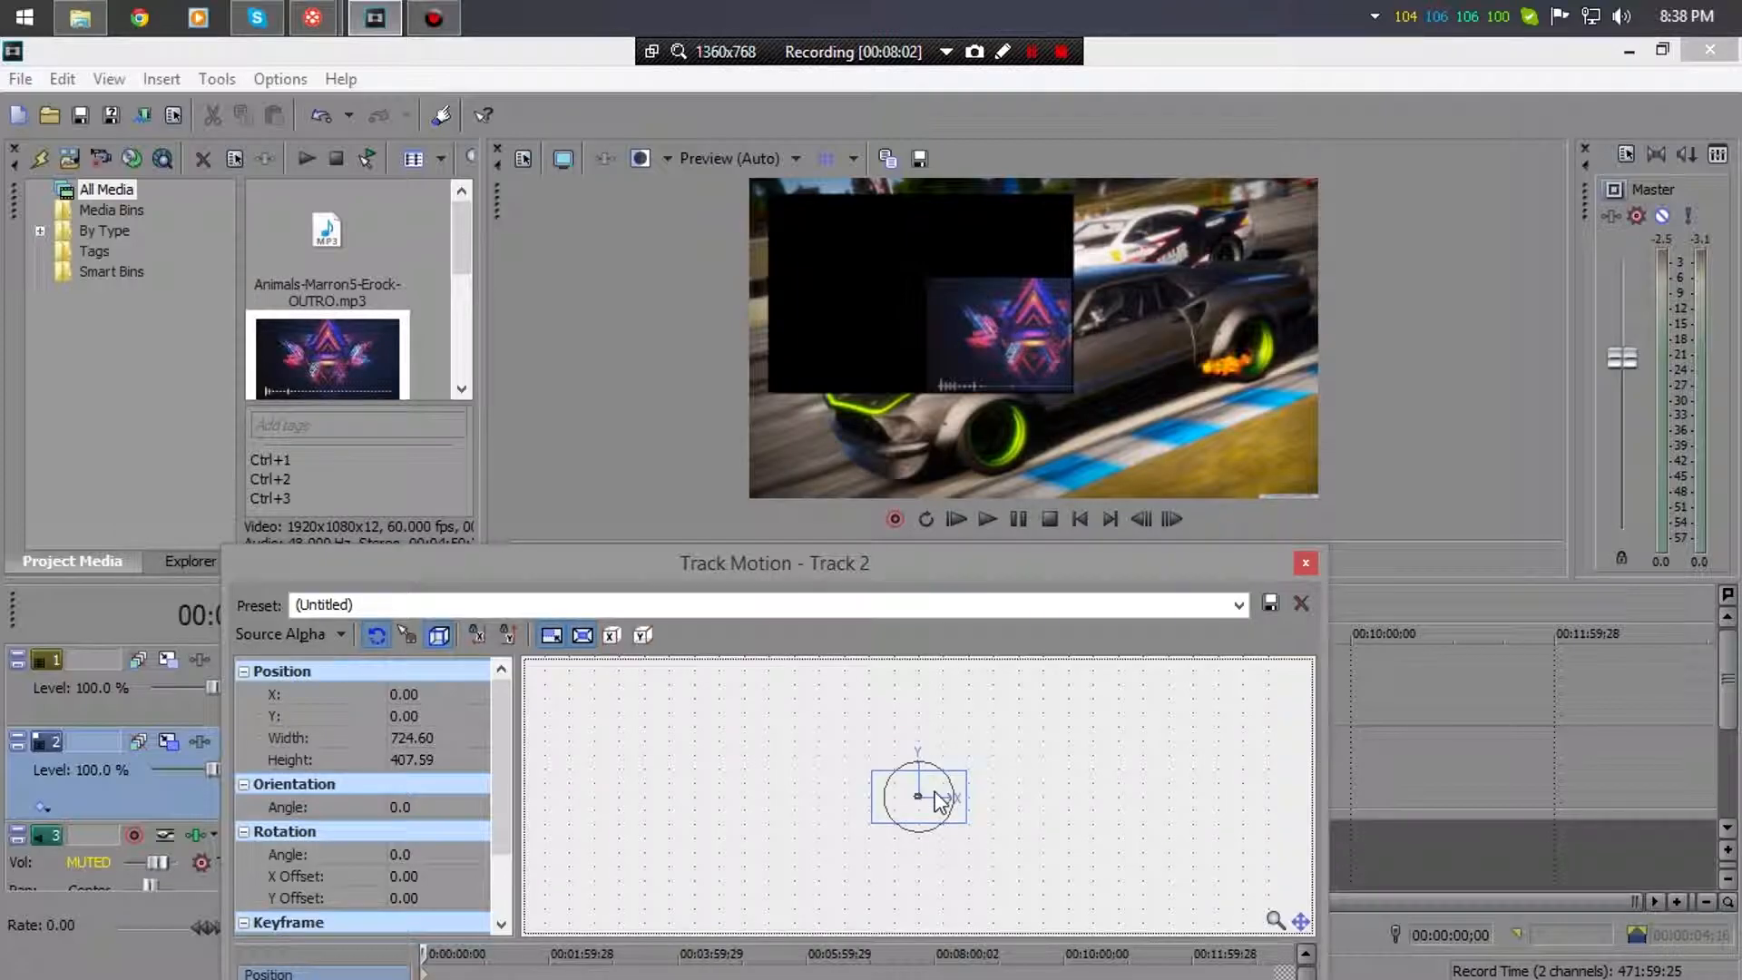
pyautogui.moveTo(937, 807)
pyautogui.mouseDown()
pyautogui.moveTo(878, 786)
pyautogui.moveTo(947, 819)
pyautogui.mouseUp()
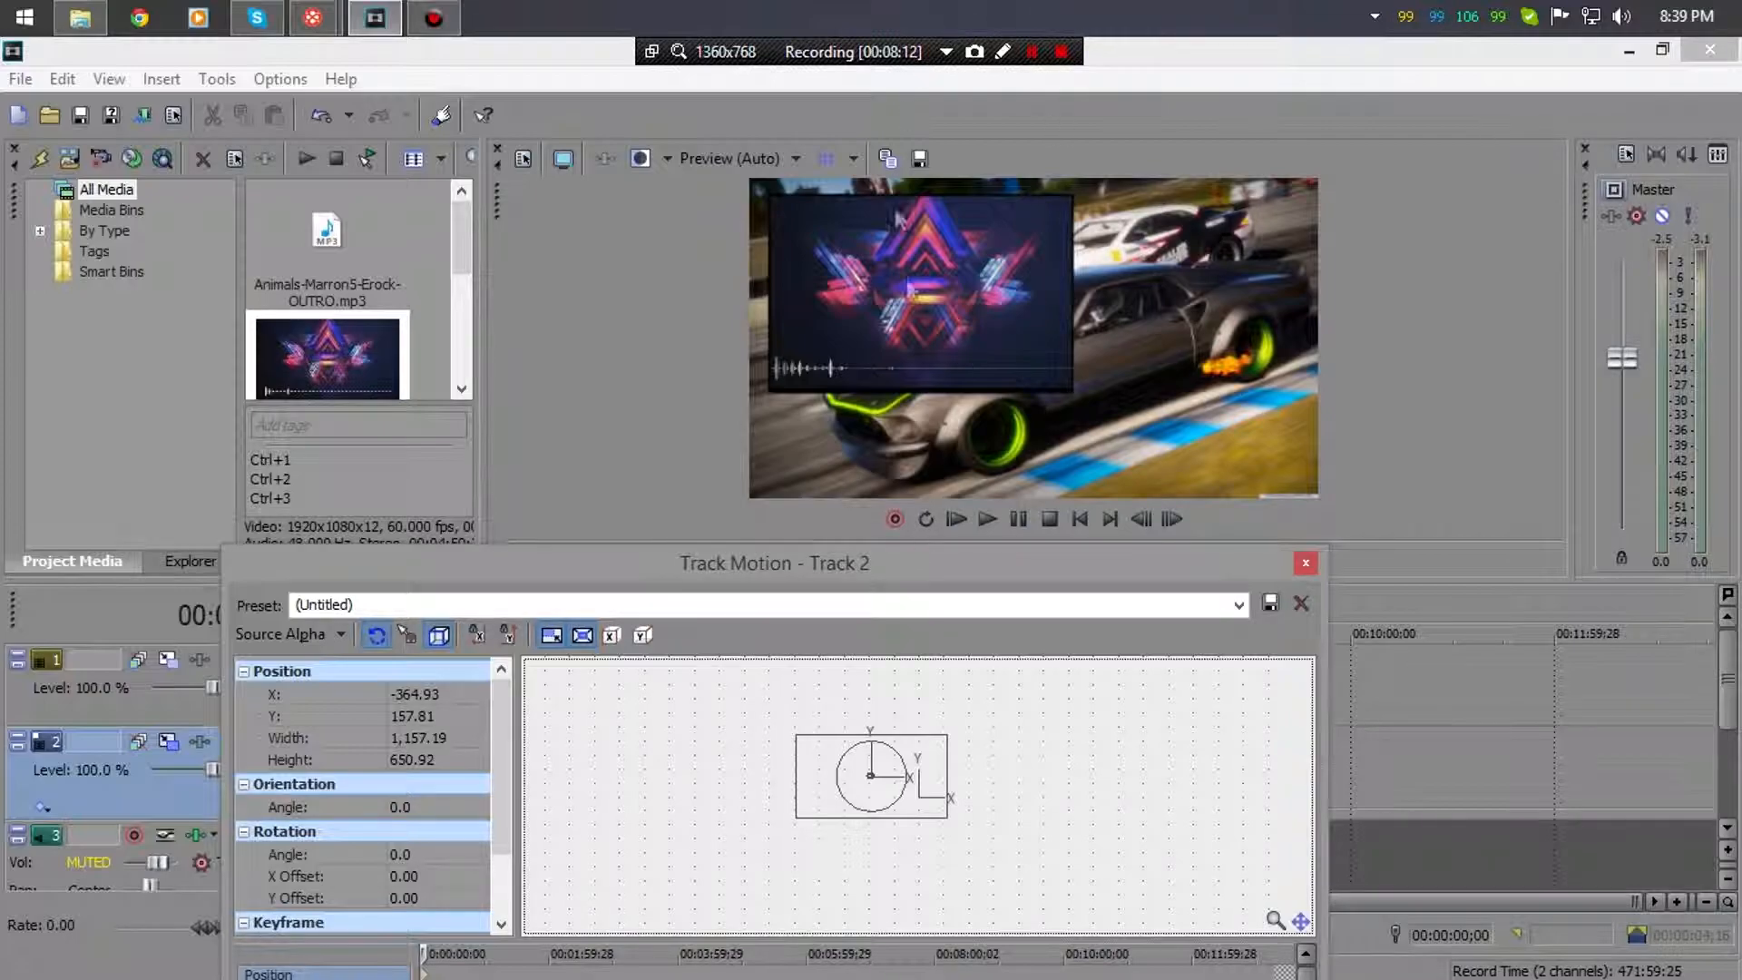
pyautogui.press('Left')
pyautogui.press('Right')
pyautogui.press('Down')
pyautogui.press('Up')
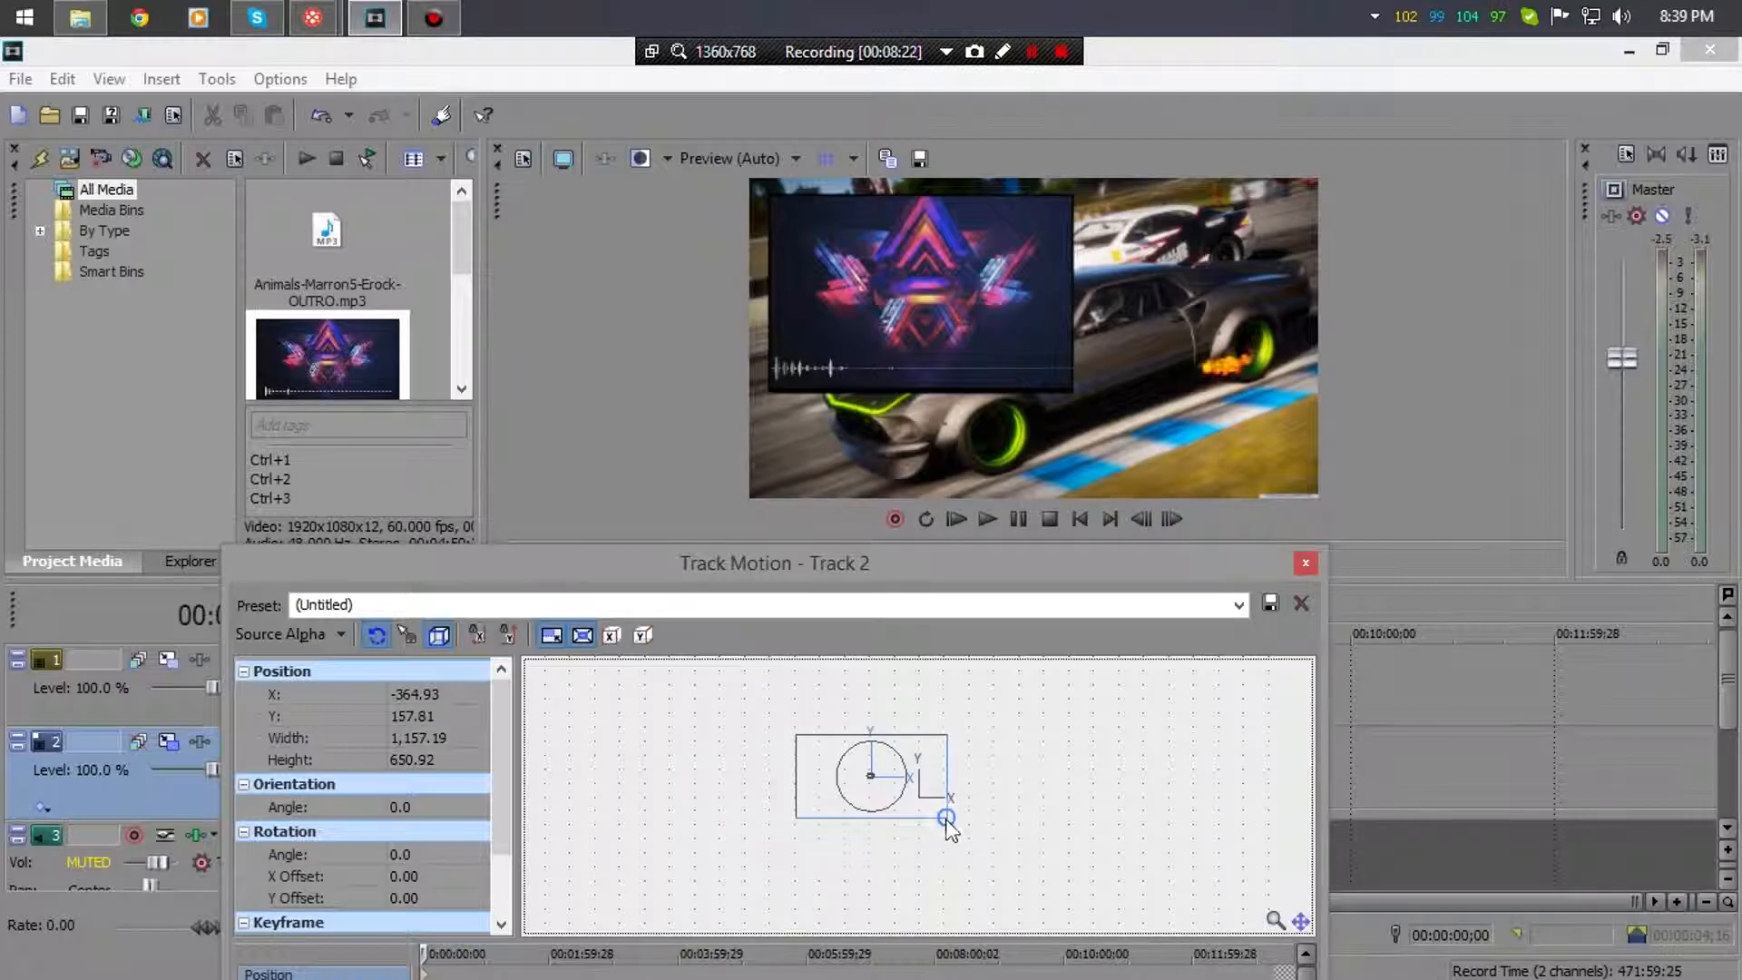
pyautogui.moveTo(948, 821); pyautogui.dragTo(954, 827)
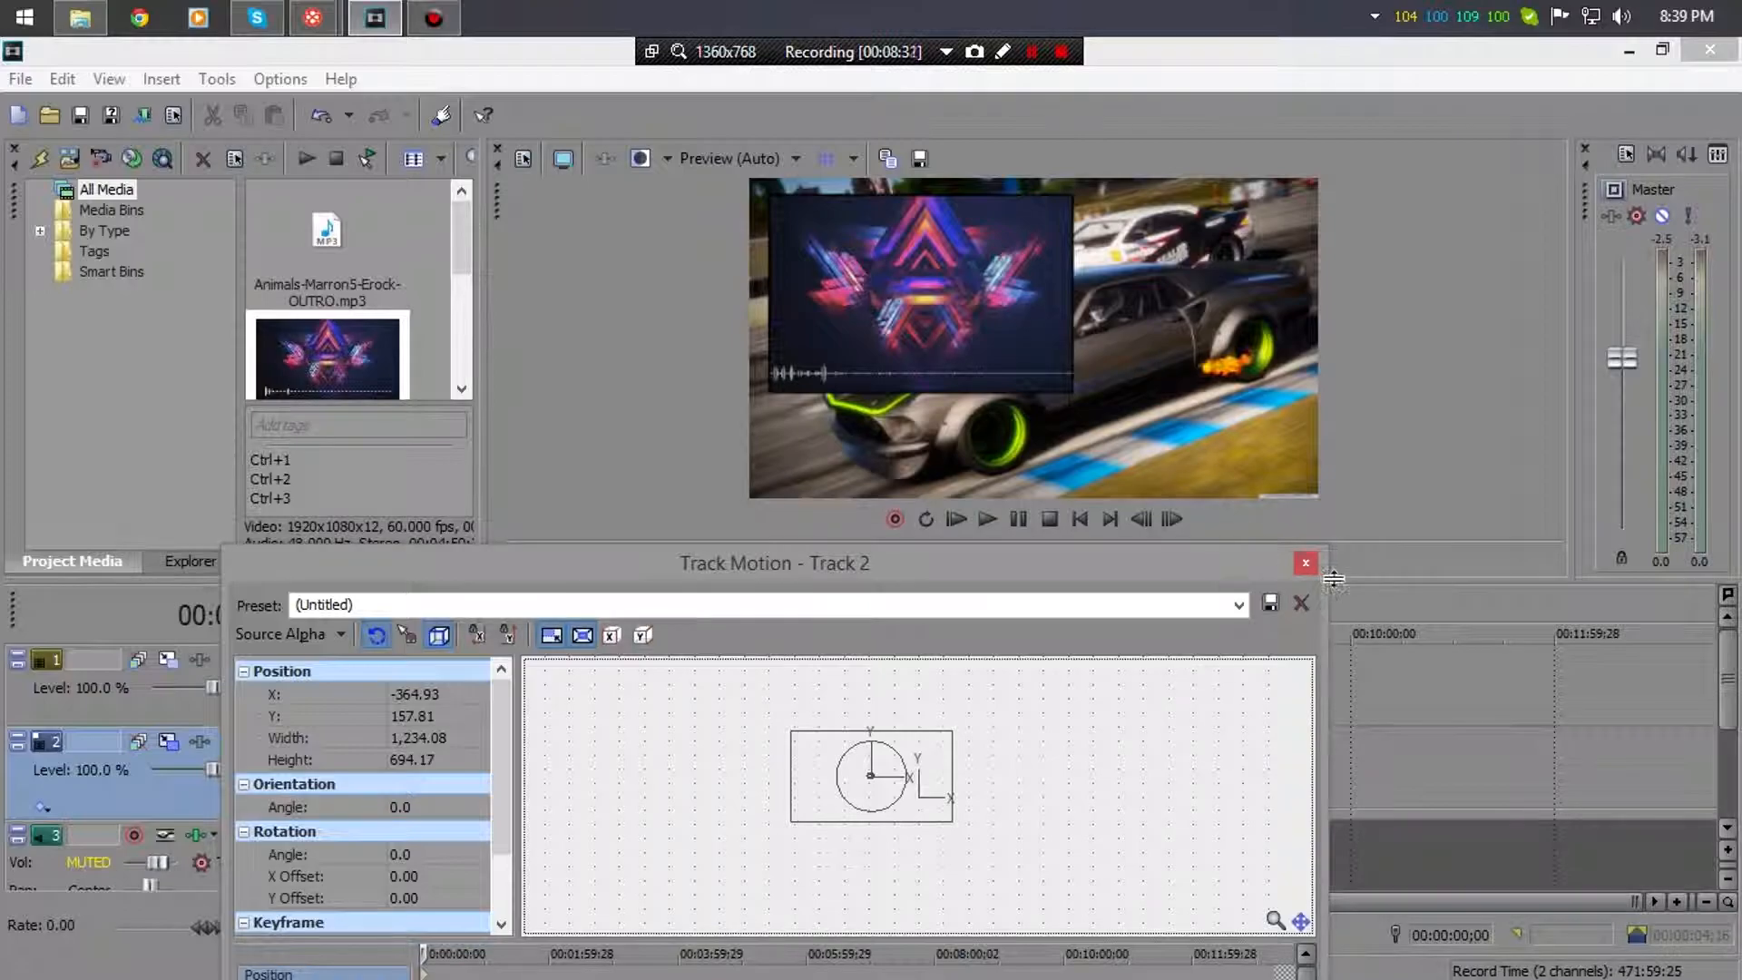
pyautogui.click(1306, 563)
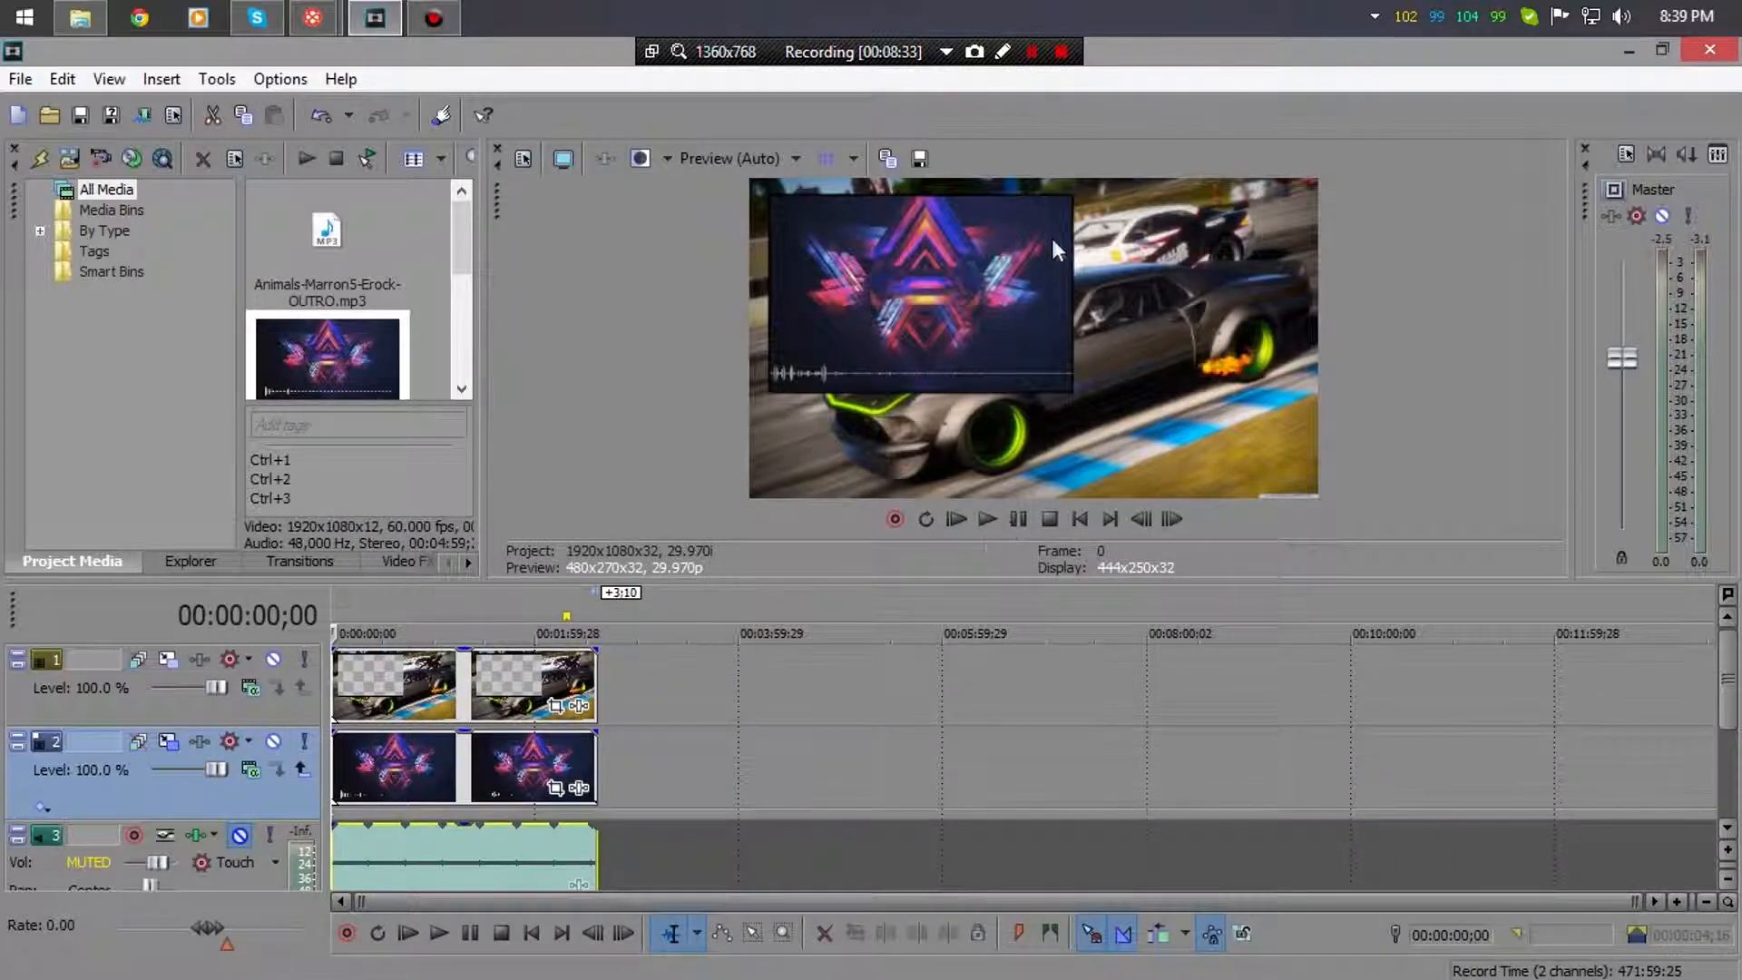
pyautogui.click(996, 515)
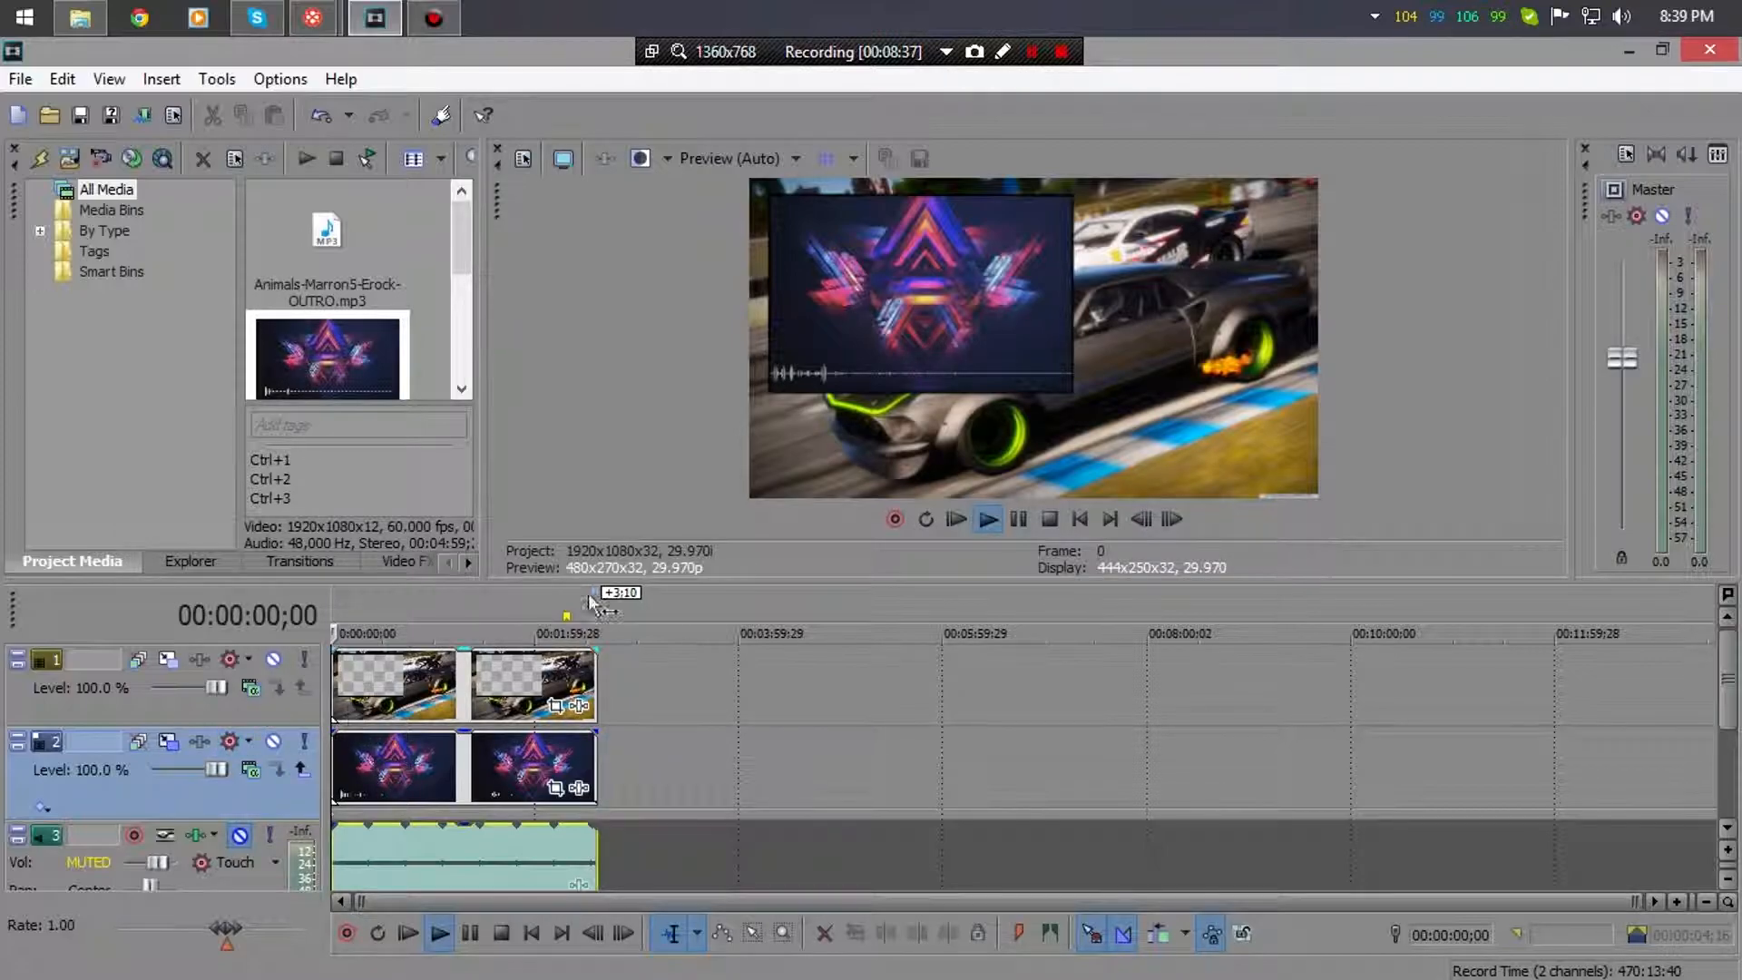
pyautogui.click(356, 767)
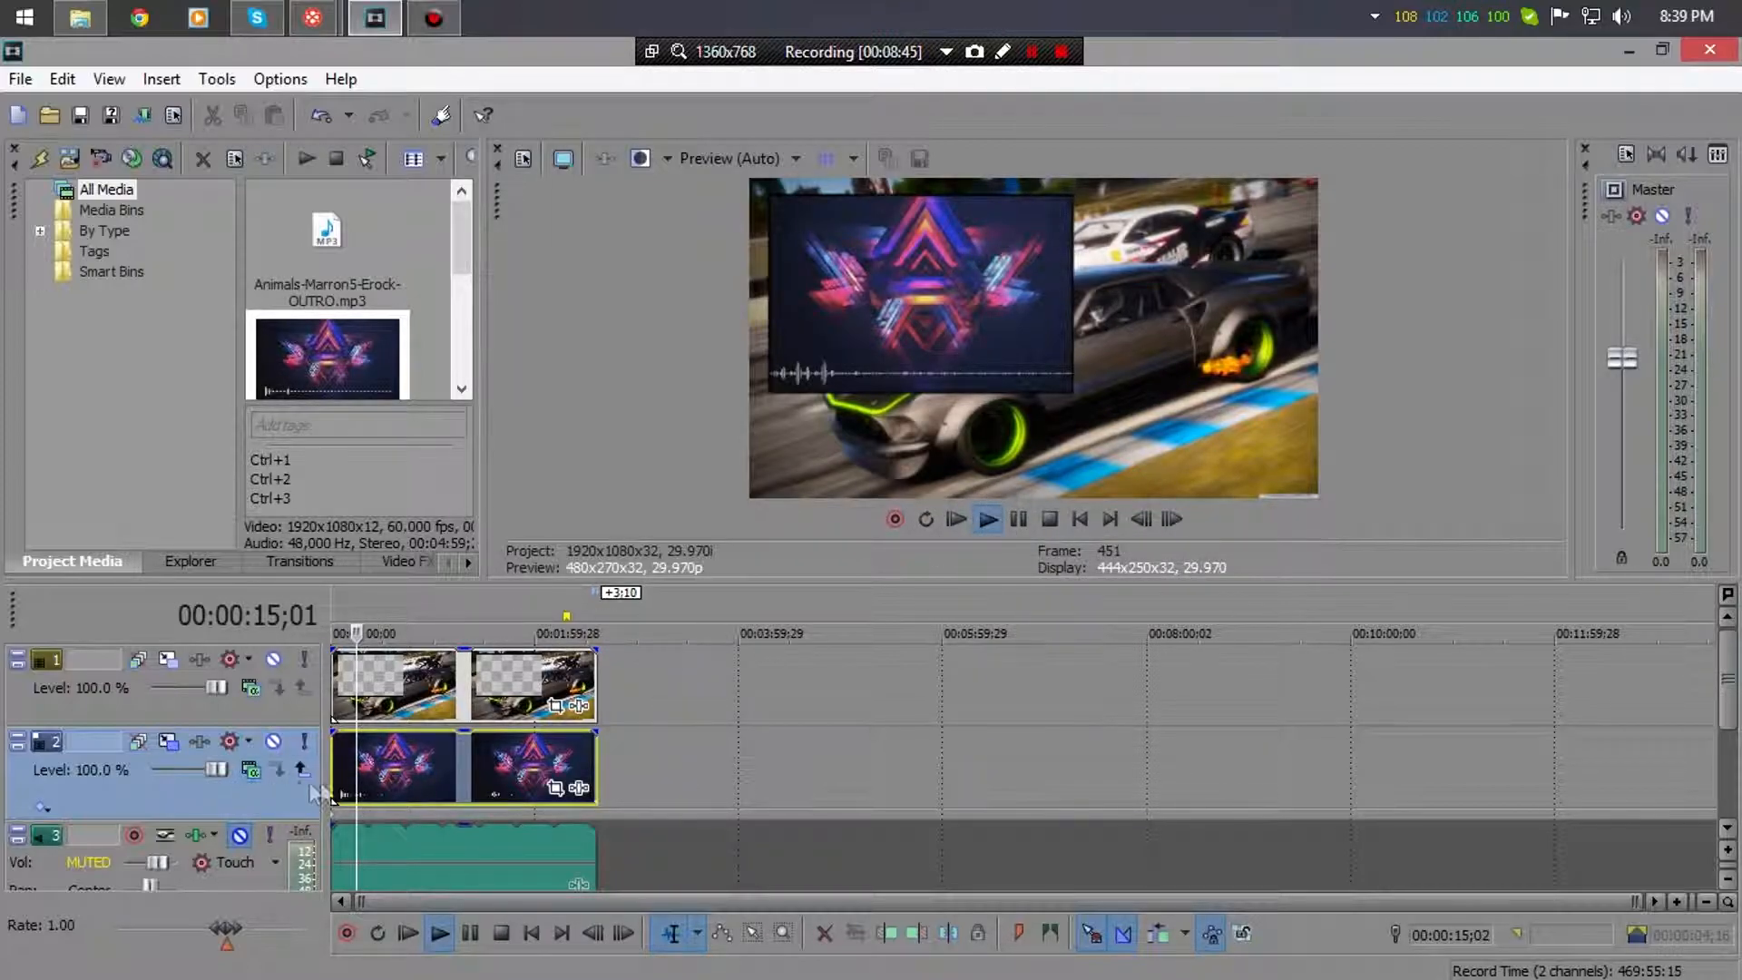
pyautogui.click(418, 694)
pyautogui.click(990, 516)
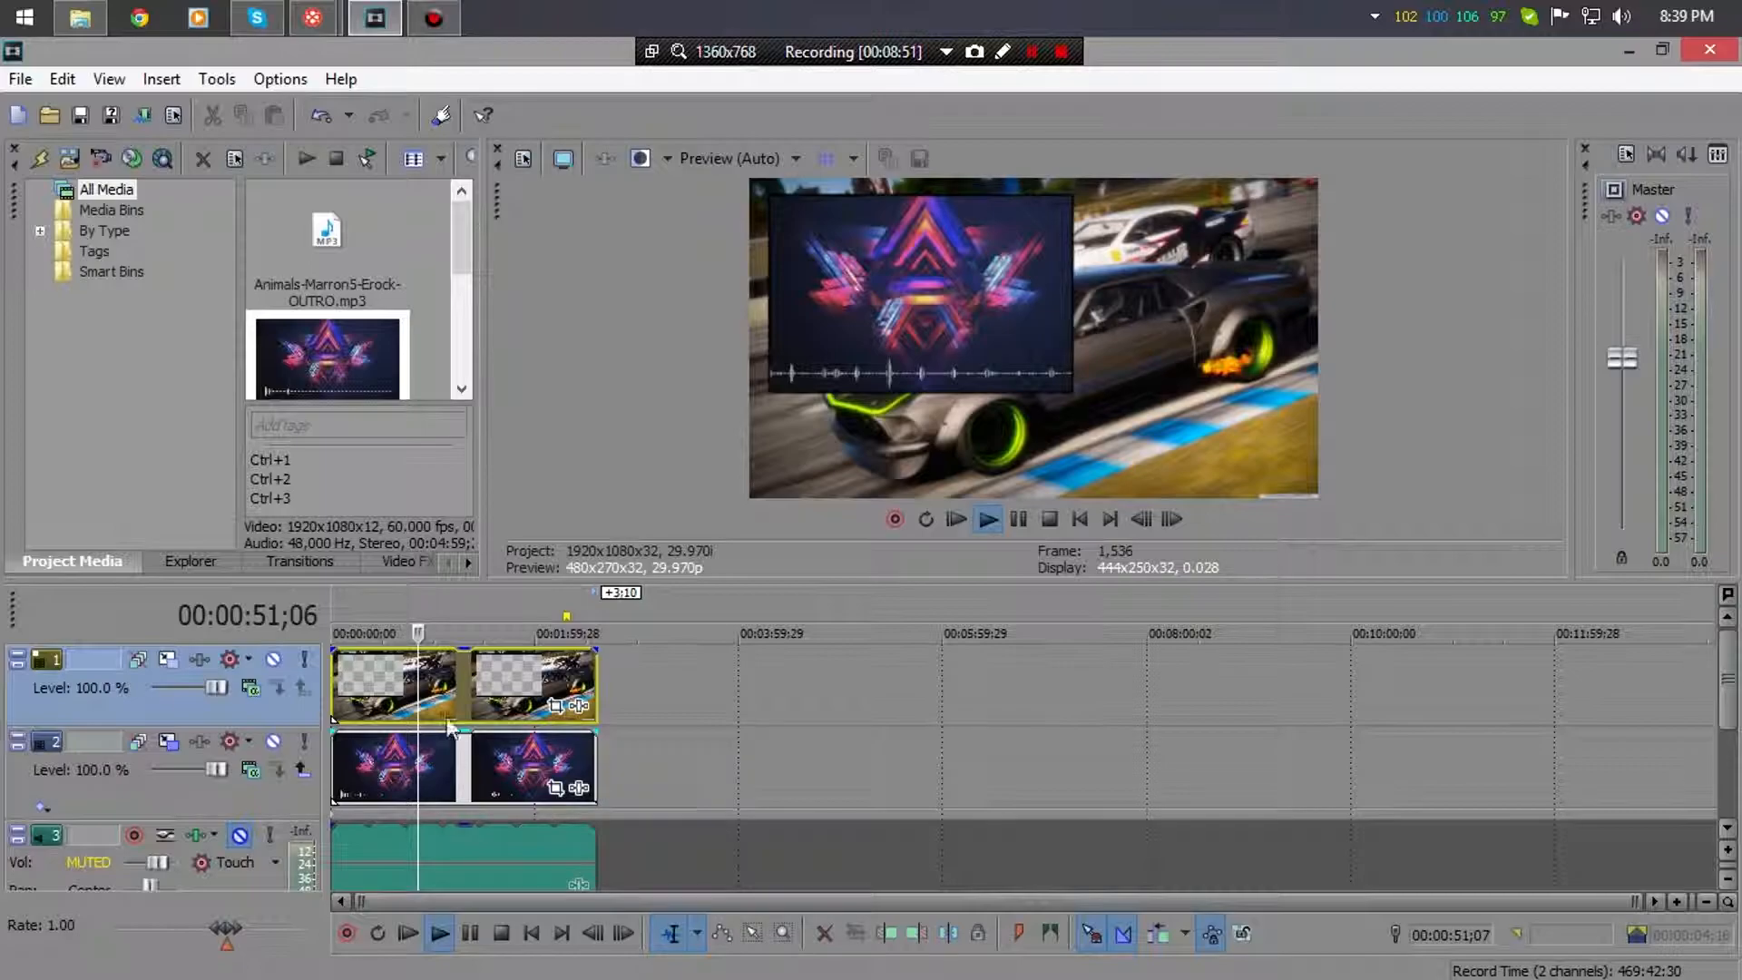
pyautogui.click(1048, 523)
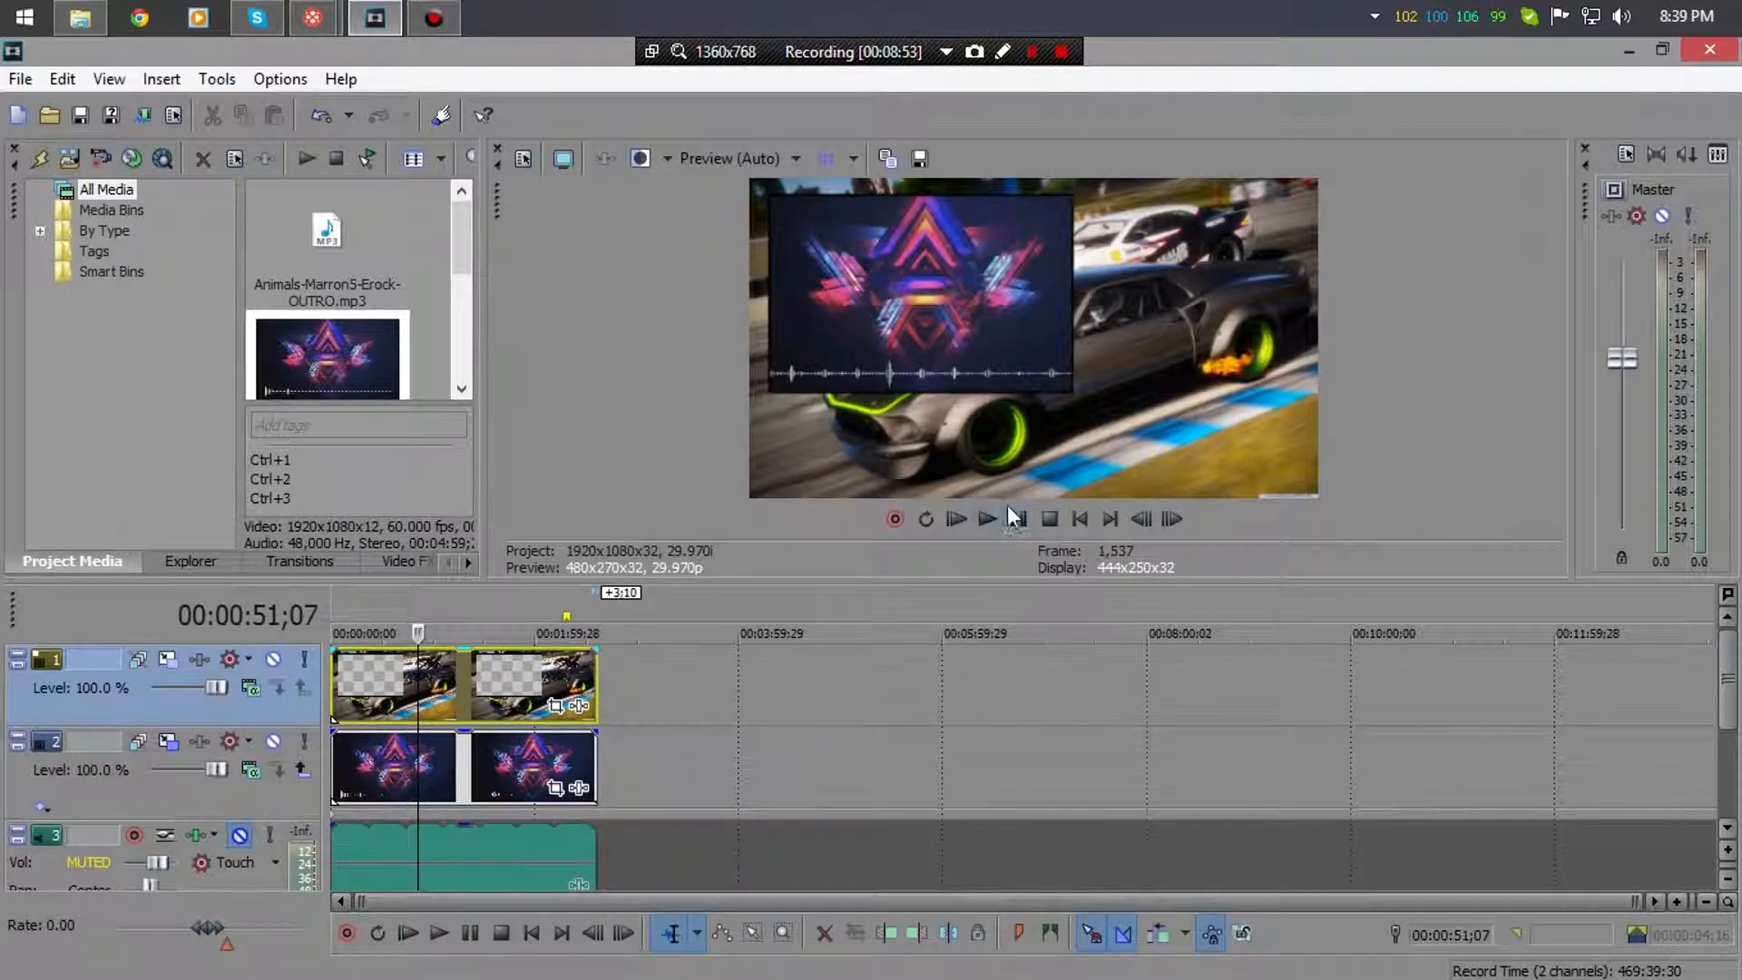